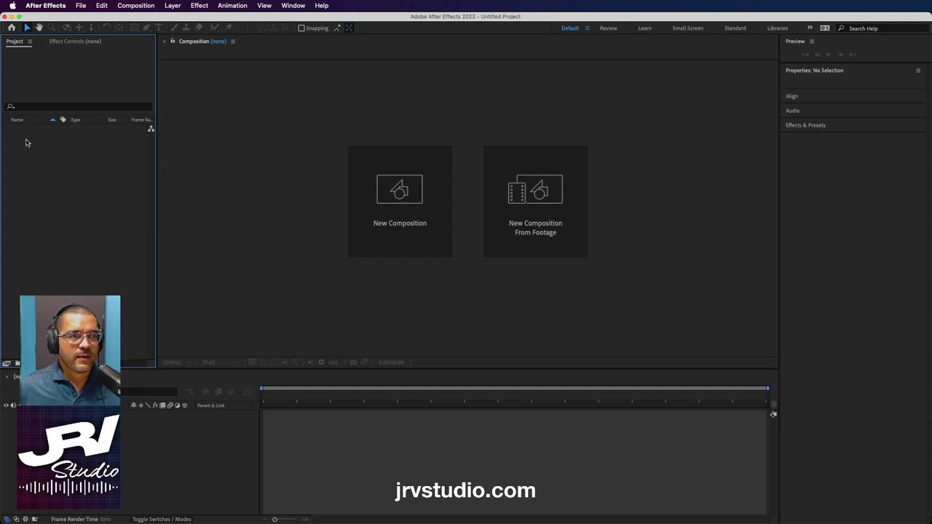
- Import IMG_6590.MOV from the Downloads folder into the project
double_click(38, 170)
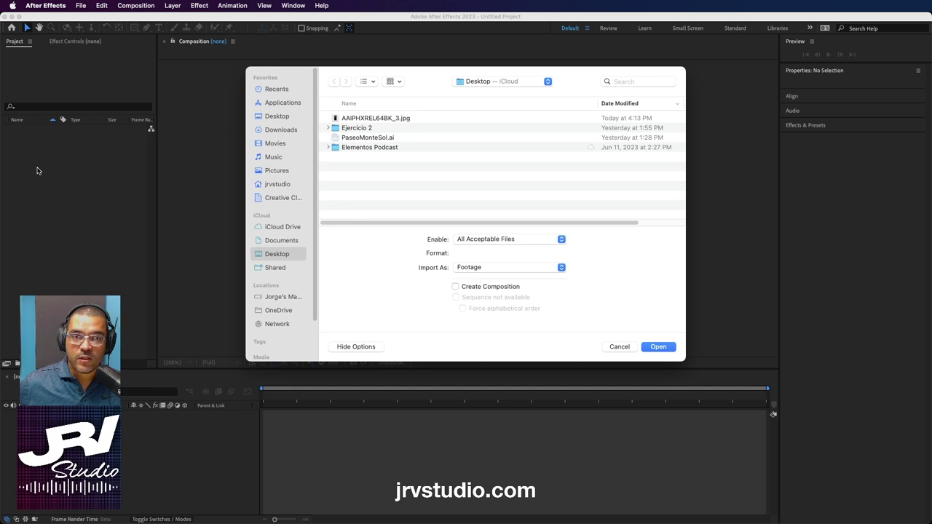
click(276, 131)
click(353, 120)
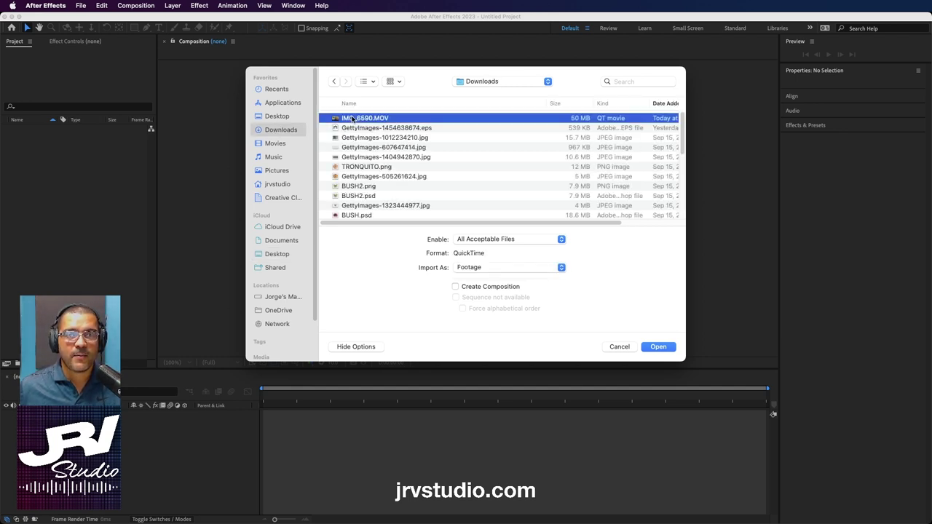
click(654, 348)
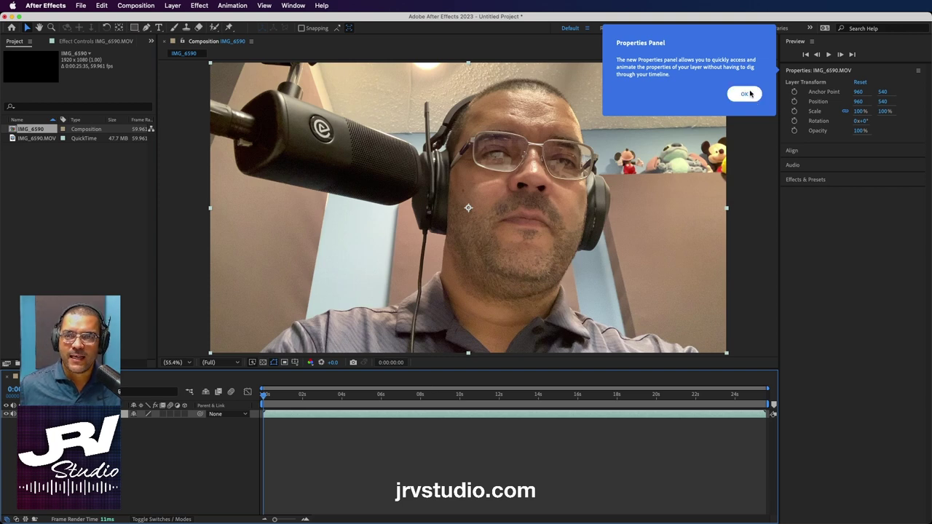
- Dismiss the Properties panel tip, then play the IMG_6590 footage through and stop it
click(750, 93)
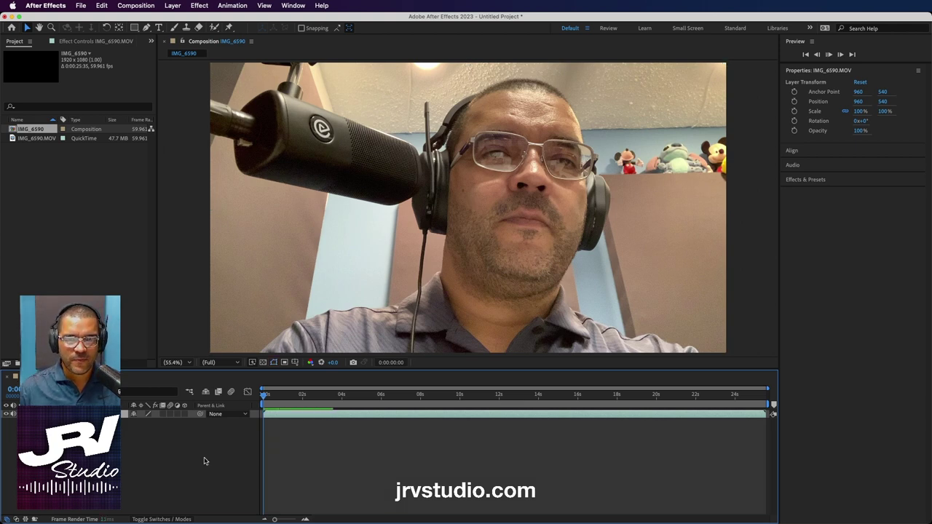
key(space)
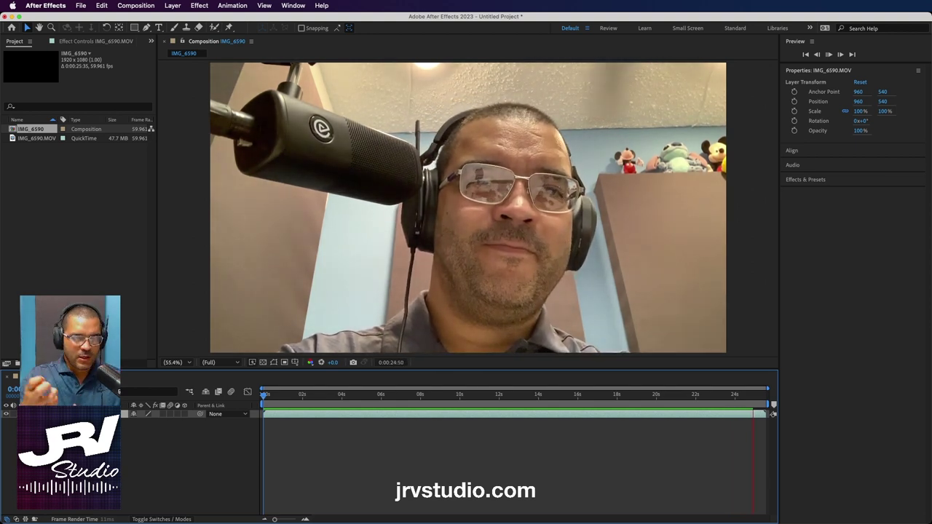
key(space)
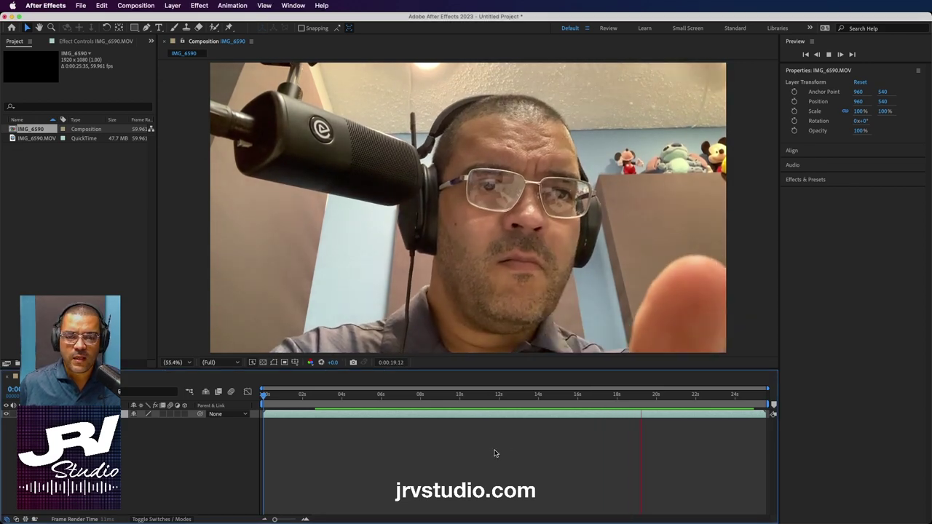
key(space)
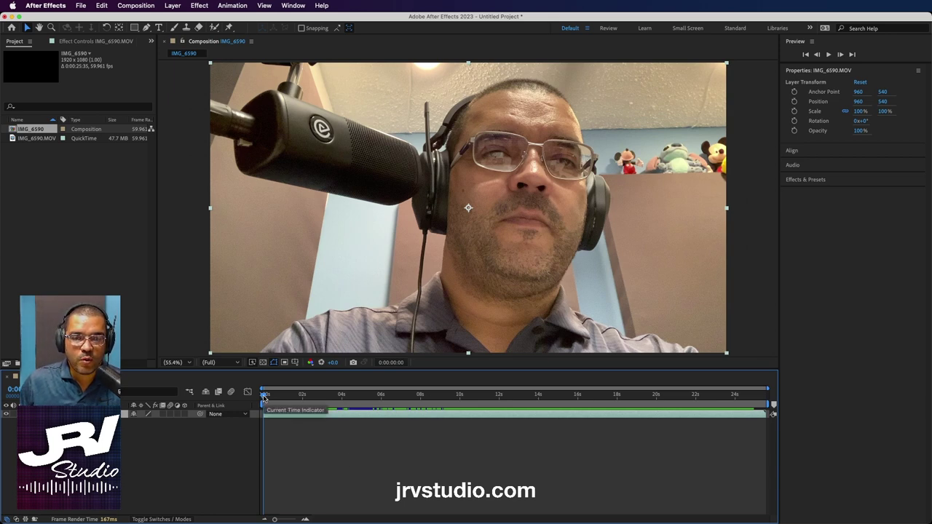
- Move the playhead to 0:00:02:32 and show the Tracker panel from the Window menu
drag(264, 397, 310, 394)
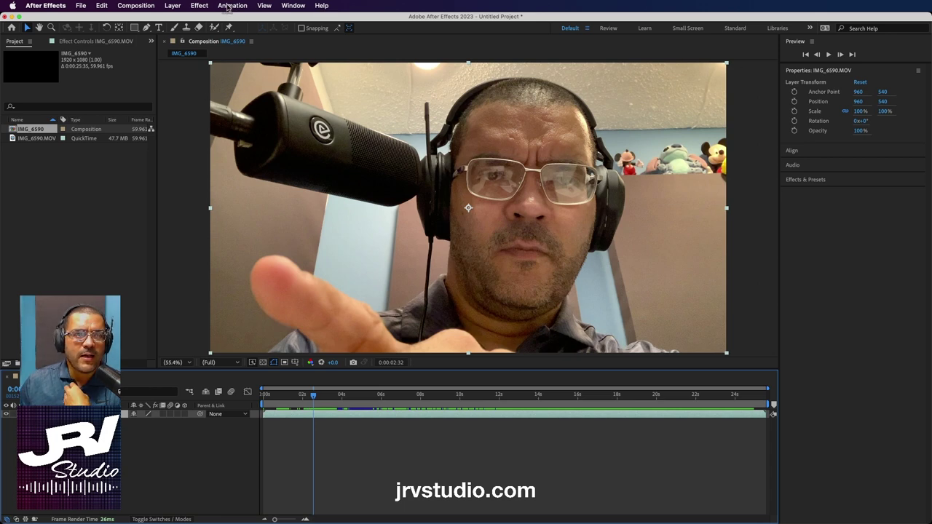
click(230, 6)
mouse_move(265, 5)
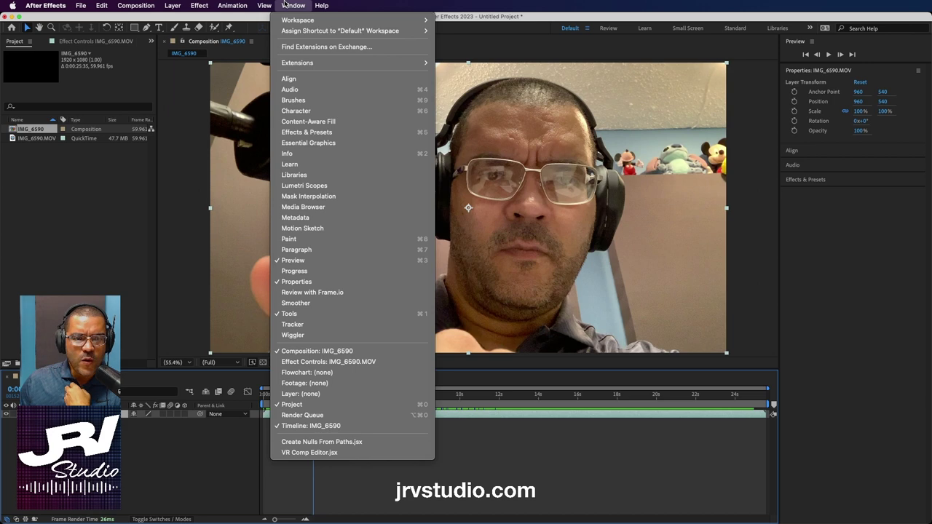
click(286, 326)
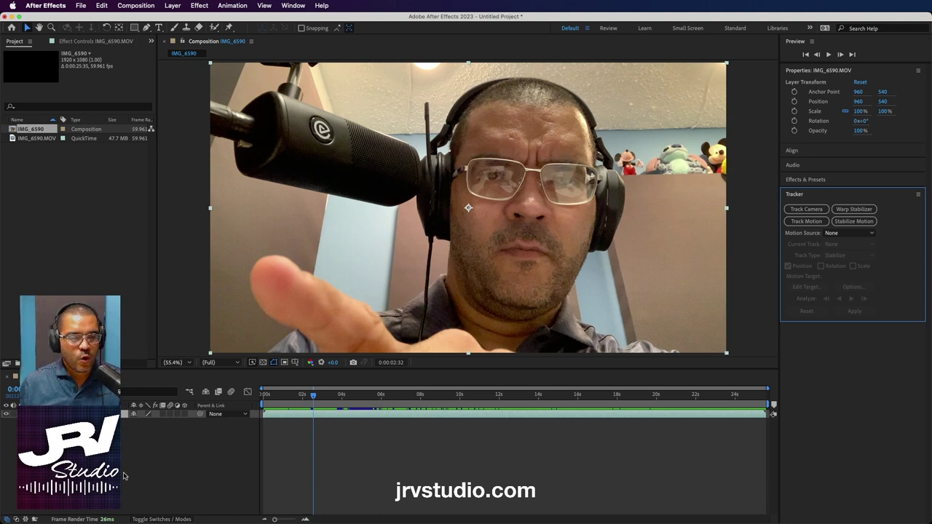
- Add a new Null 1 null object layer to IMG_6590 with no layer selected
click(163, 474)
click(172, 5)
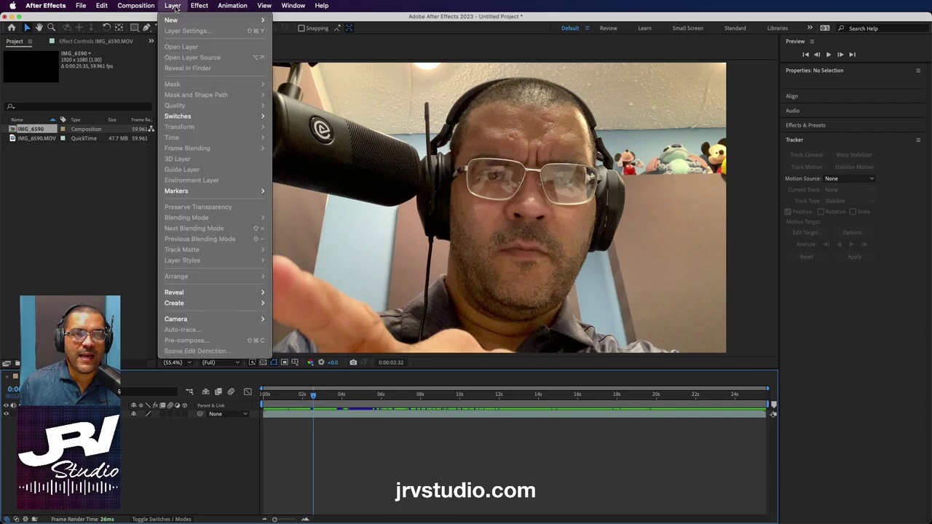
mouse_move(179, 19)
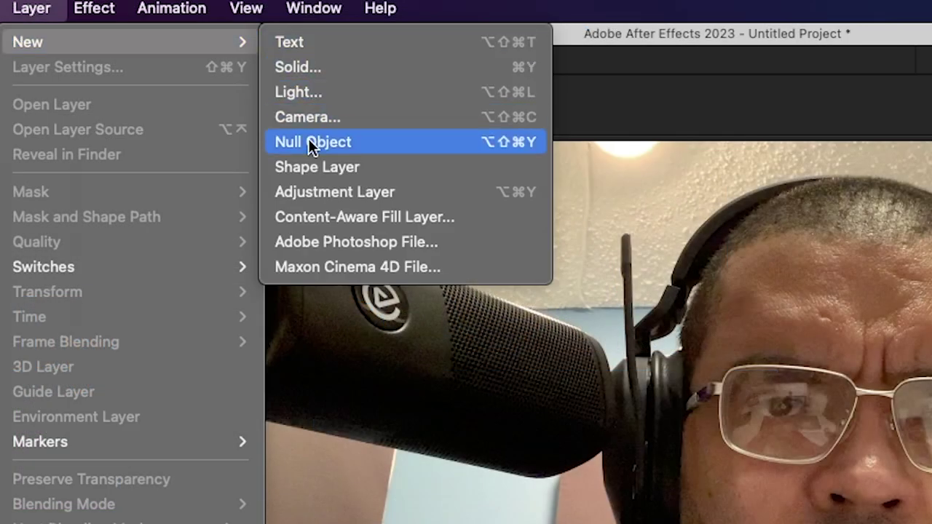
click(309, 141)
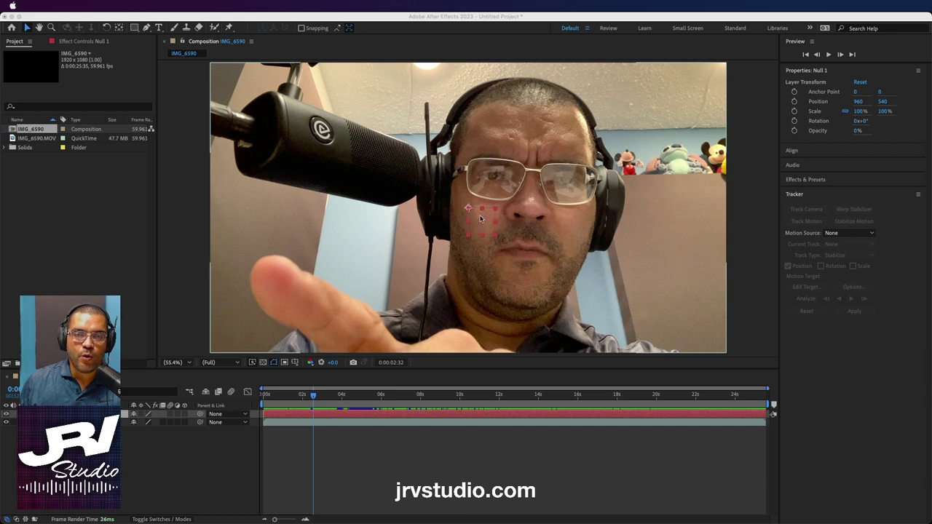
click(354, 474)
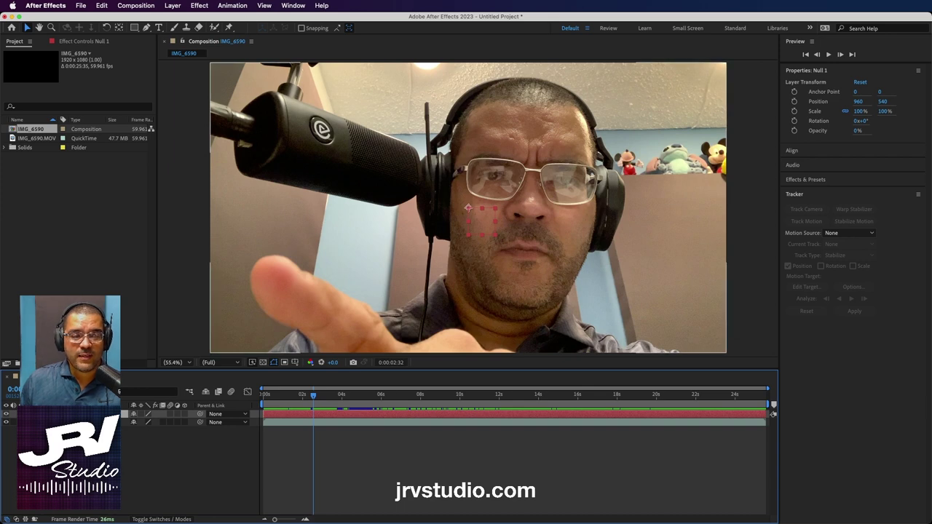
- Select the IMG_6590.MOV layer and run Track Motion to create Track Point 1
click(478, 421)
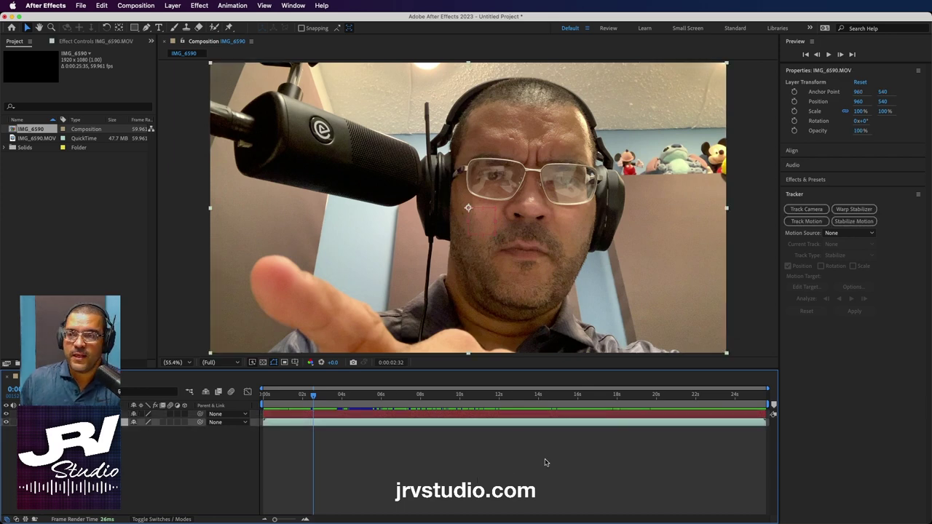
click(295, 6)
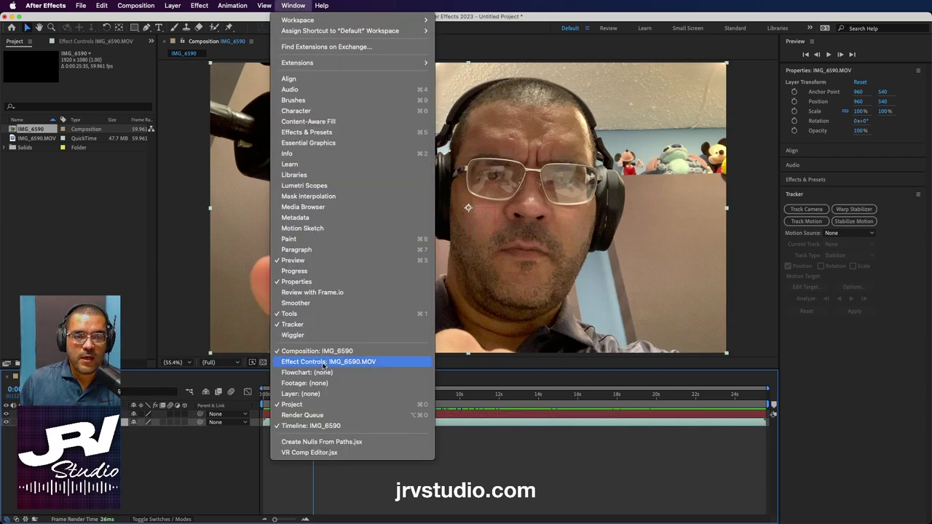
click(293, 324)
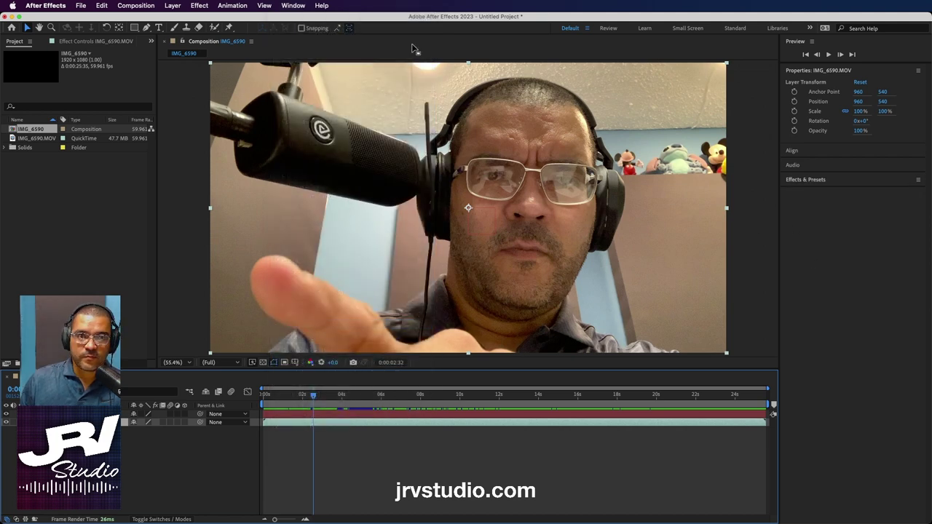
click(293, 6)
click(305, 322)
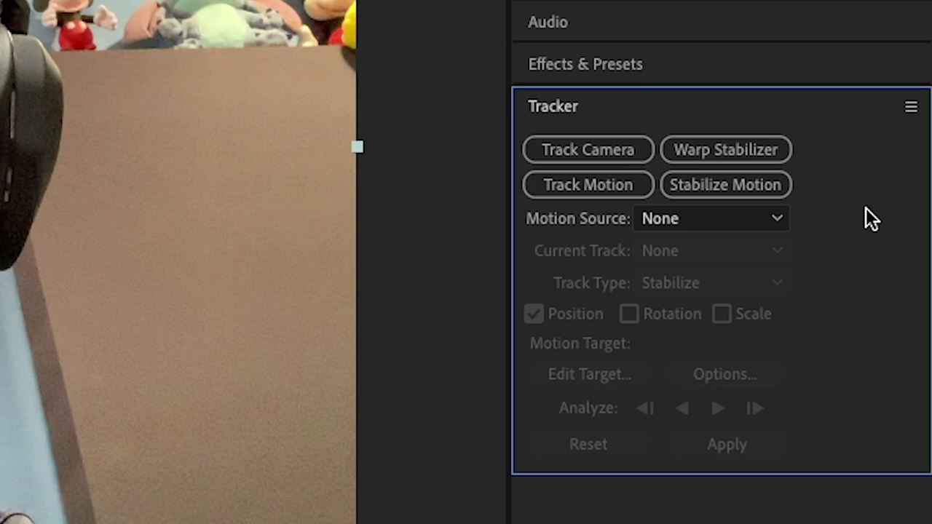
click(594, 185)
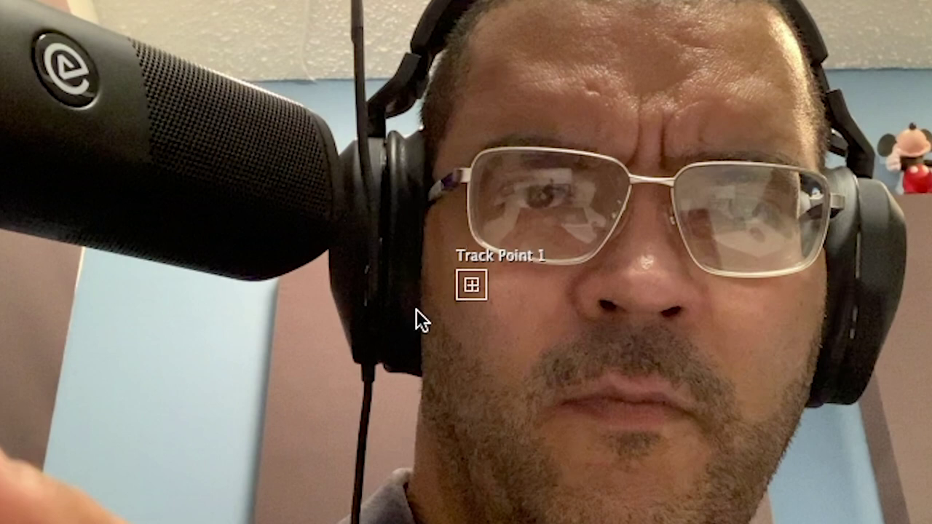
- Enlarge Track Point 1's search and feature boxes and move the point onto the fingertip
click(480, 296)
drag(486, 303, 546, 329)
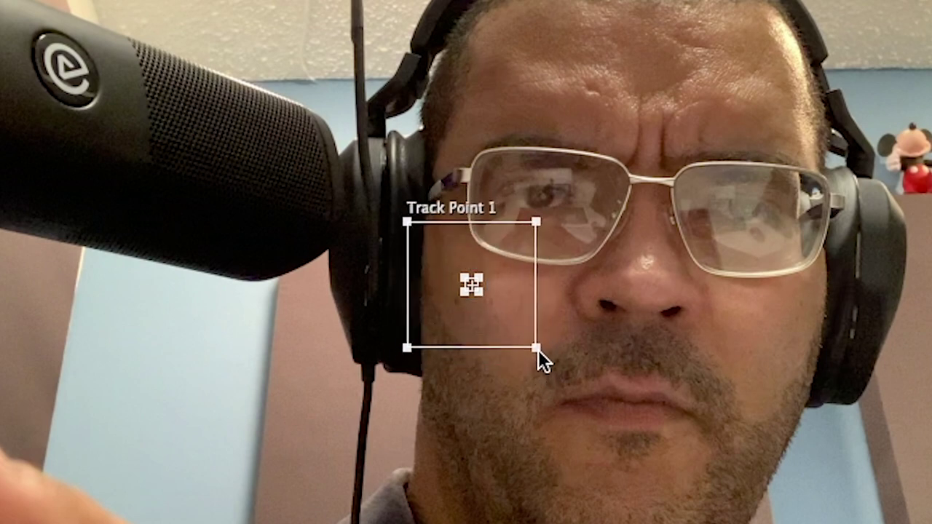
drag(545, 328, 536, 358)
mouse_move(478, 290)
mouse_down()
mouse_move(509, 322)
mouse_move(500, 312)
mouse_up()
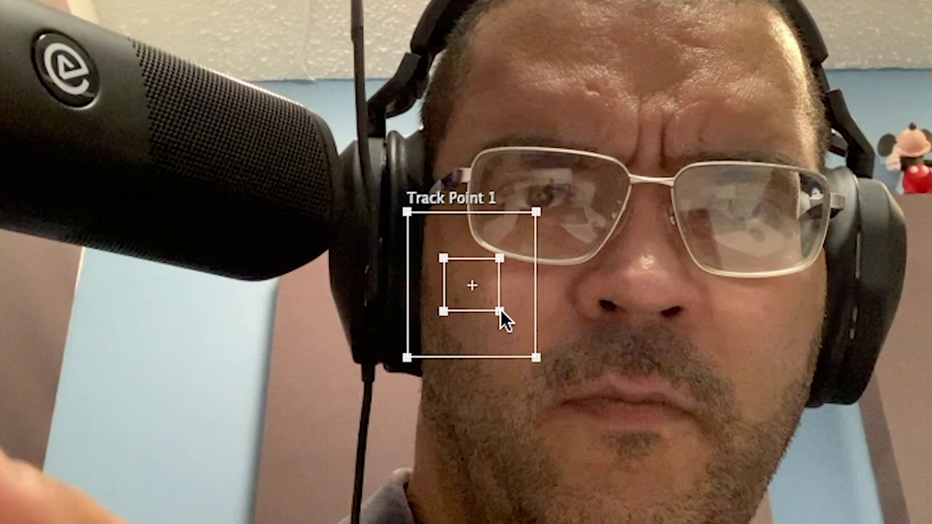
mouse_move(443, 312)
mouse_down()
mouse_move(446, 322)
mouse_move(440, 314)
mouse_up()
drag(407, 358, 403, 353)
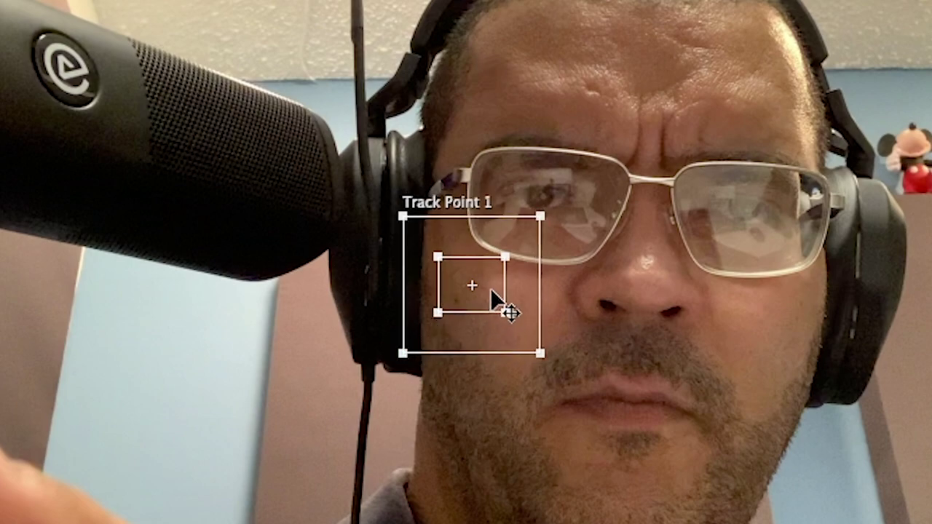
mouse_move(494, 299)
mouse_down()
mouse_move(327, 241)
mouse_move(285, 258)
mouse_up()
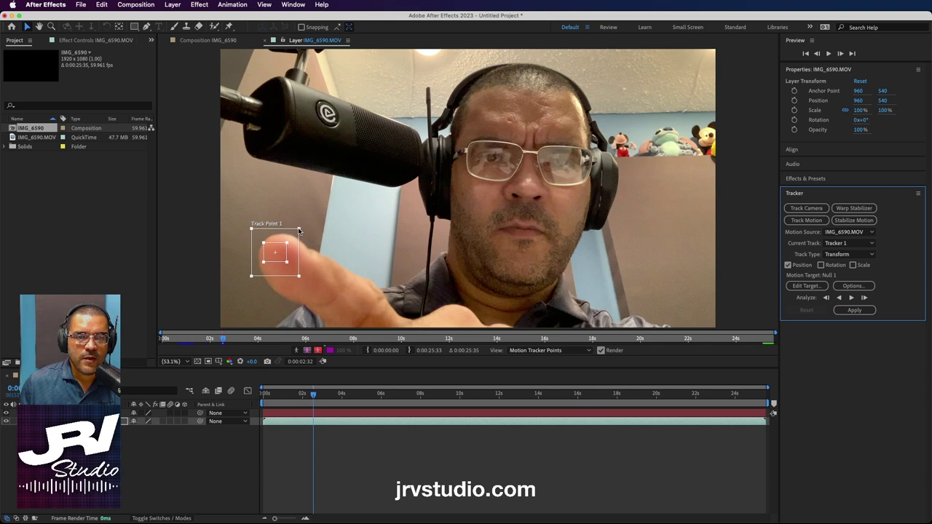
- Tighten Track Point 1's feature and search boxes around the fingertip
click(302, 229)
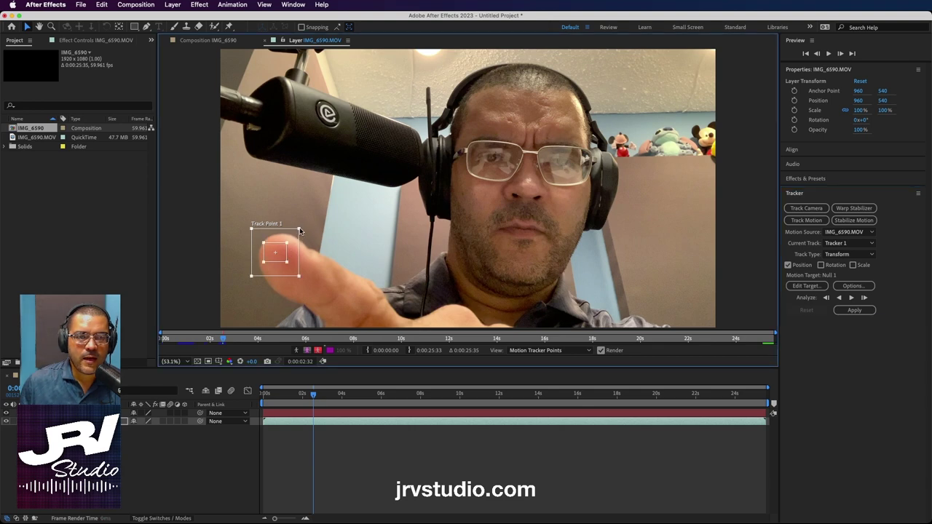
drag(299, 227, 307, 220)
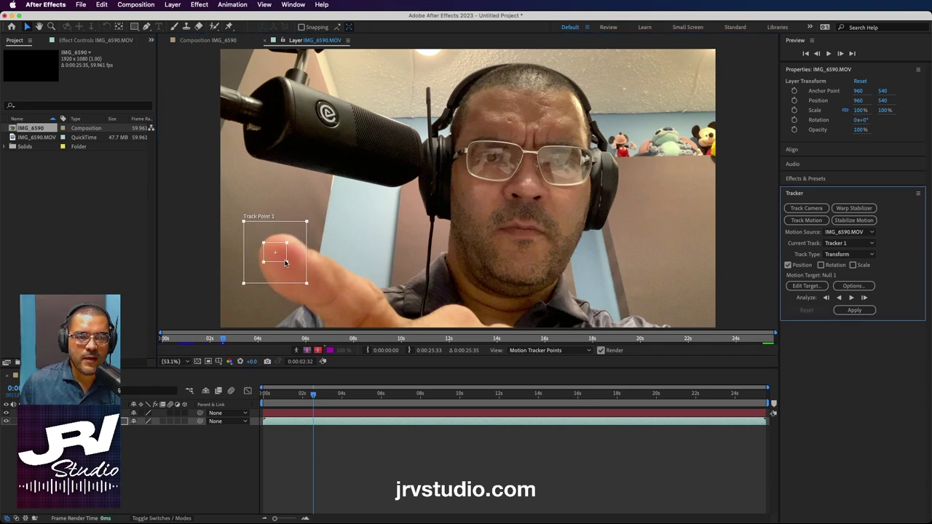
drag(288, 262, 294, 276)
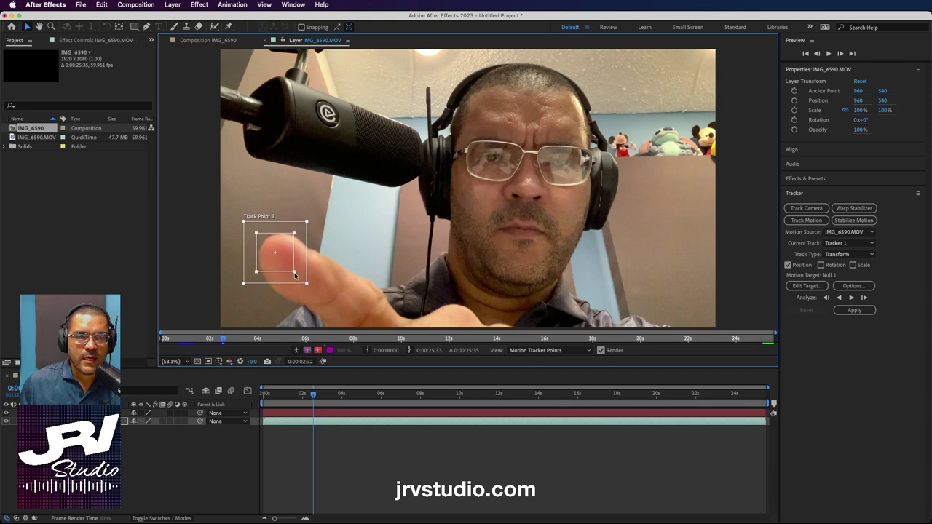
mouse_move(294, 274)
mouse_down()
mouse_move(311, 285)
mouse_move(295, 270)
mouse_up()
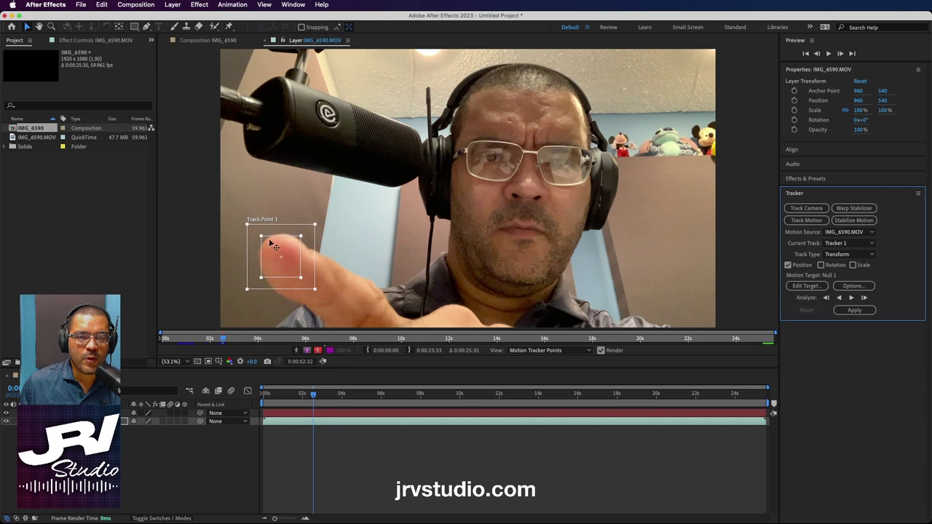
drag(260, 235, 265, 243)
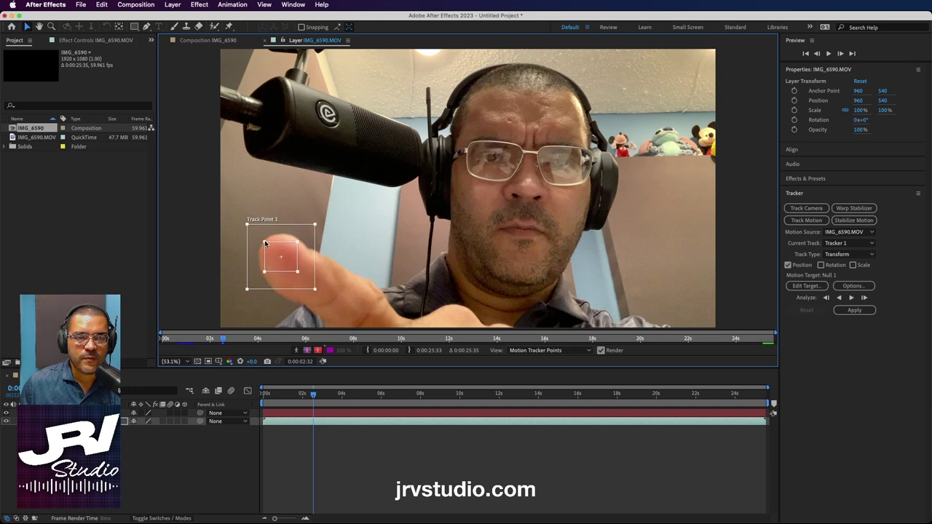
drag(265, 243, 263, 238)
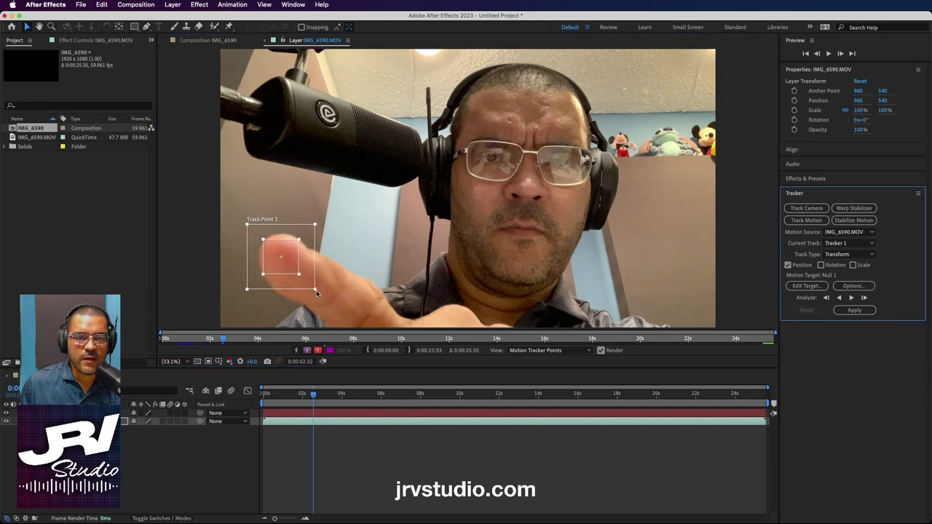
drag(316, 290, 313, 289)
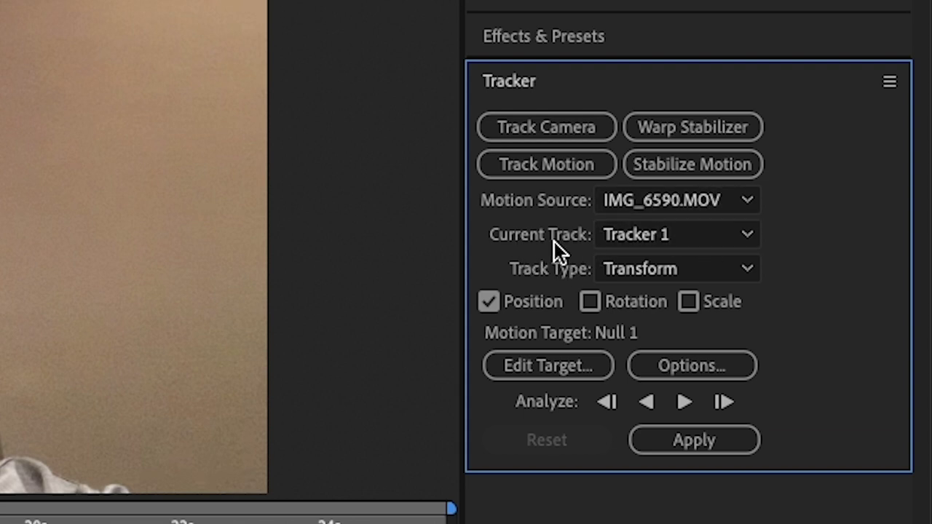
click(746, 234)
click(802, 243)
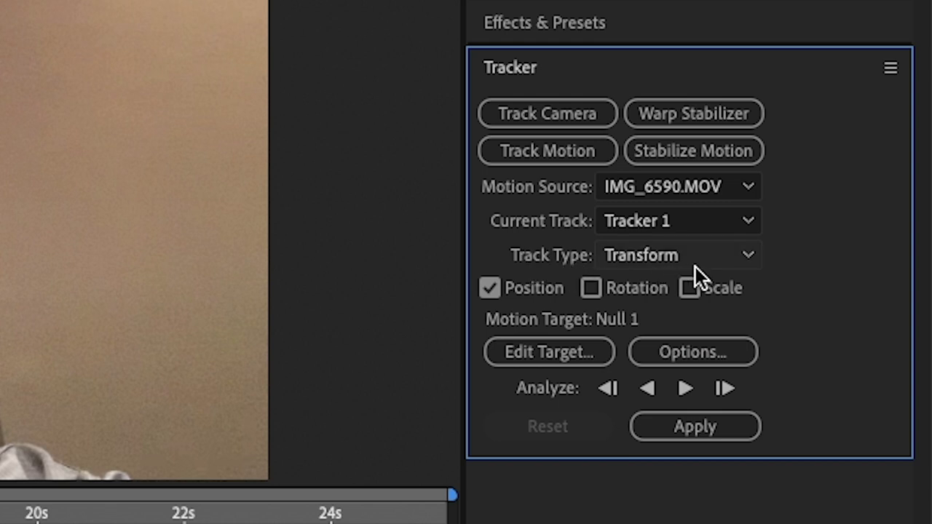
click(744, 257)
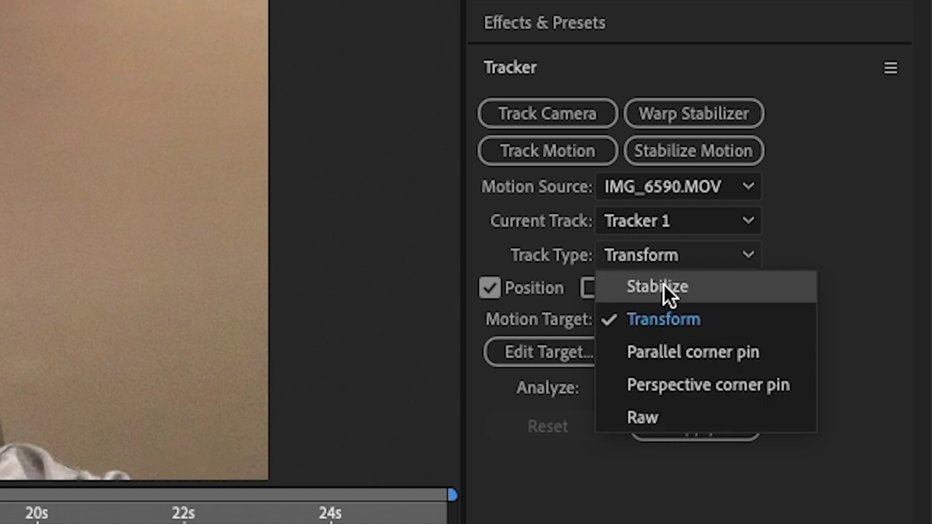
click(644, 320)
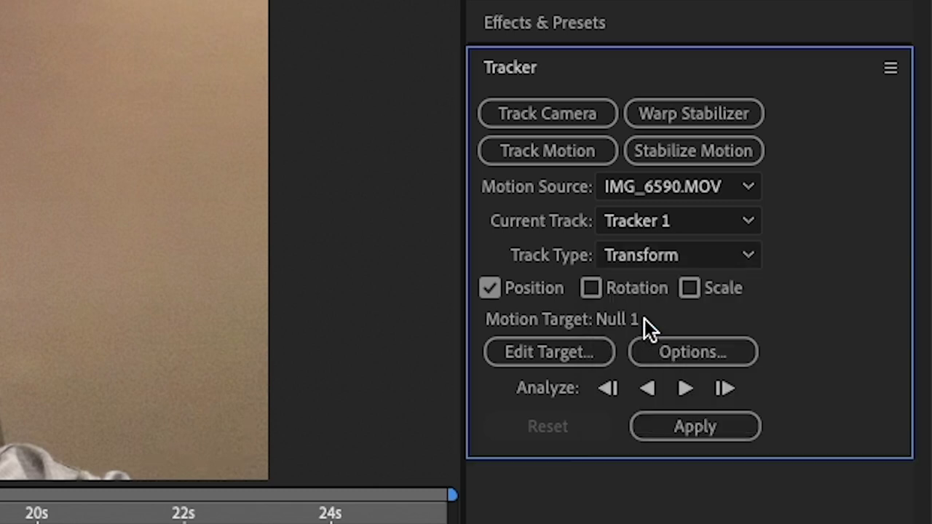
click(654, 257)
click(578, 270)
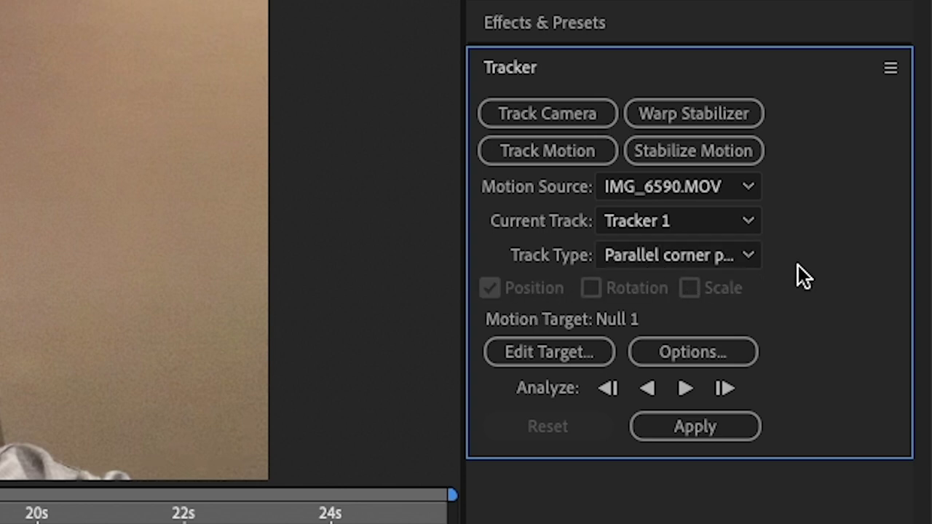
click(742, 252)
click(701, 315)
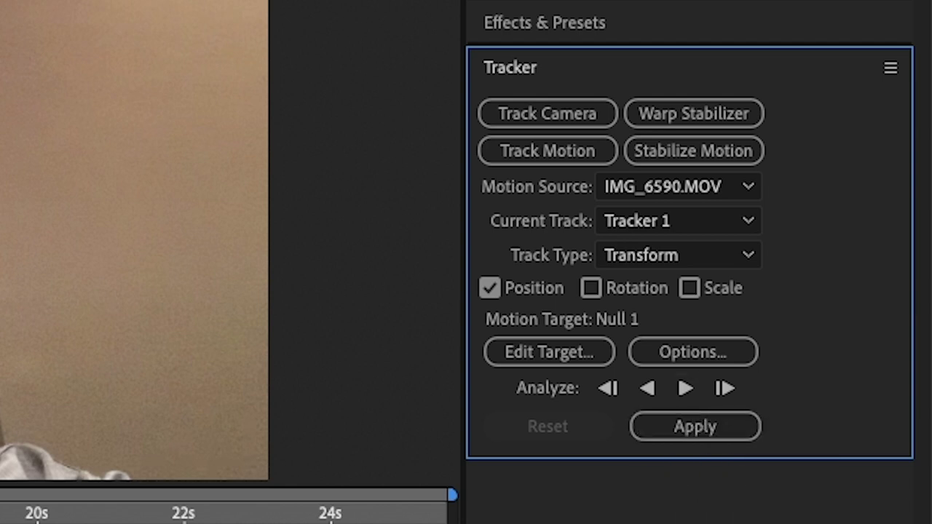
click(682, 421)
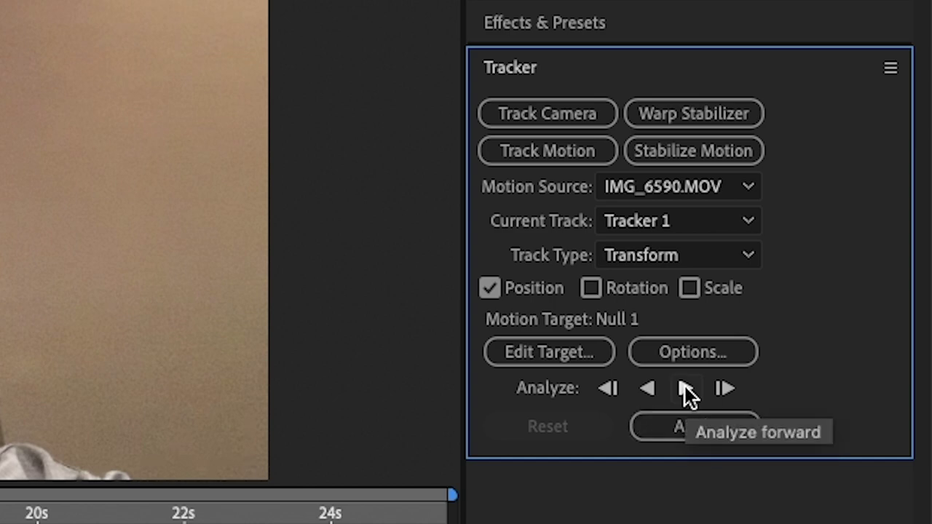
- Analyze Track Point 1 forward from the current frame
click(685, 386)
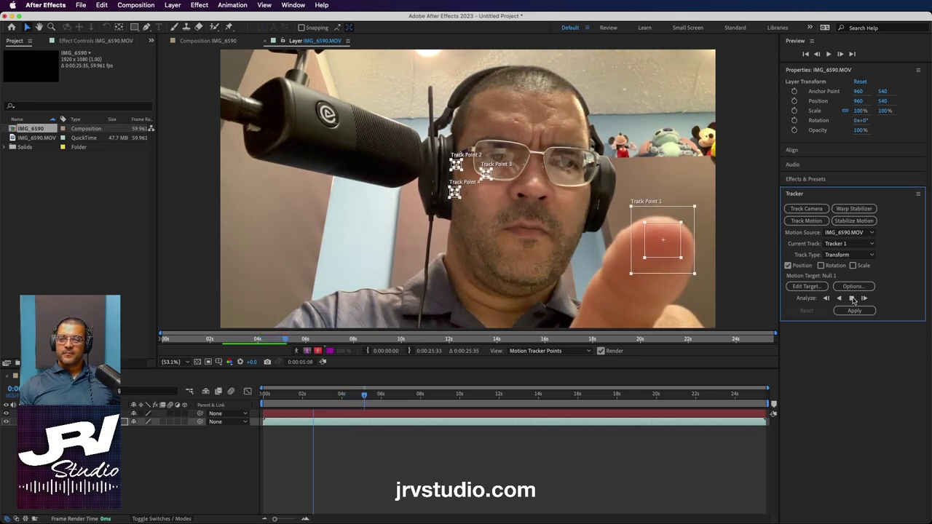
- Stop the analysis near 5 seconds and scrub back to find the frame where tracking drifts
click(852, 298)
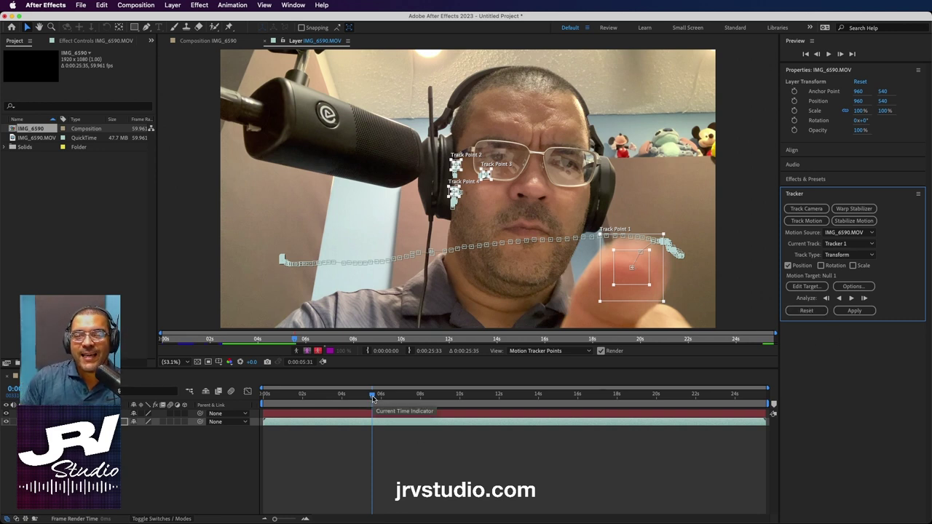
mouse_move(373, 396)
mouse_down()
mouse_move(292, 399)
mouse_move(374, 400)
mouse_up()
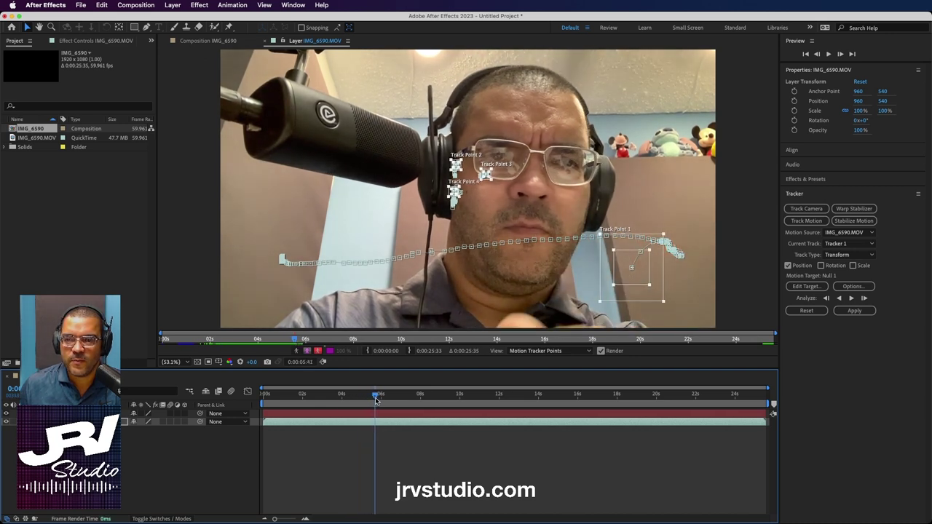
drag(378, 399, 373, 400)
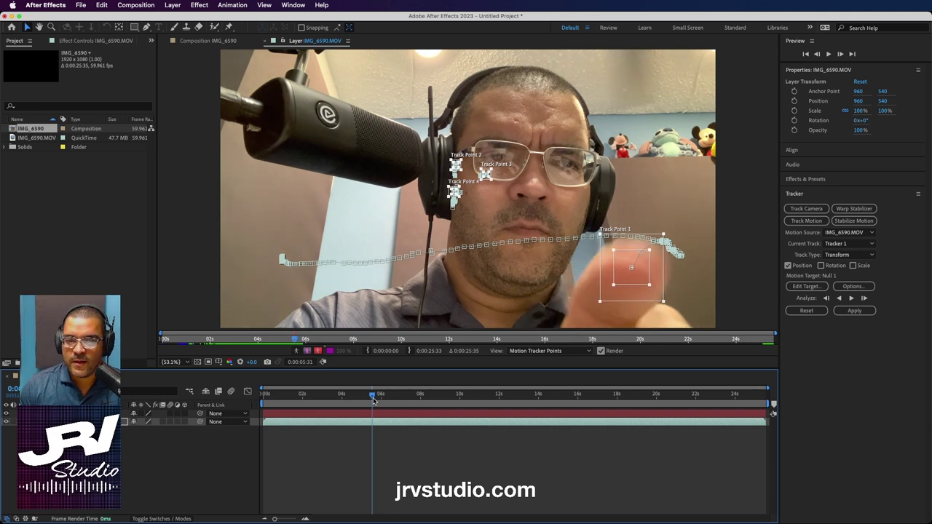
click(374, 400)
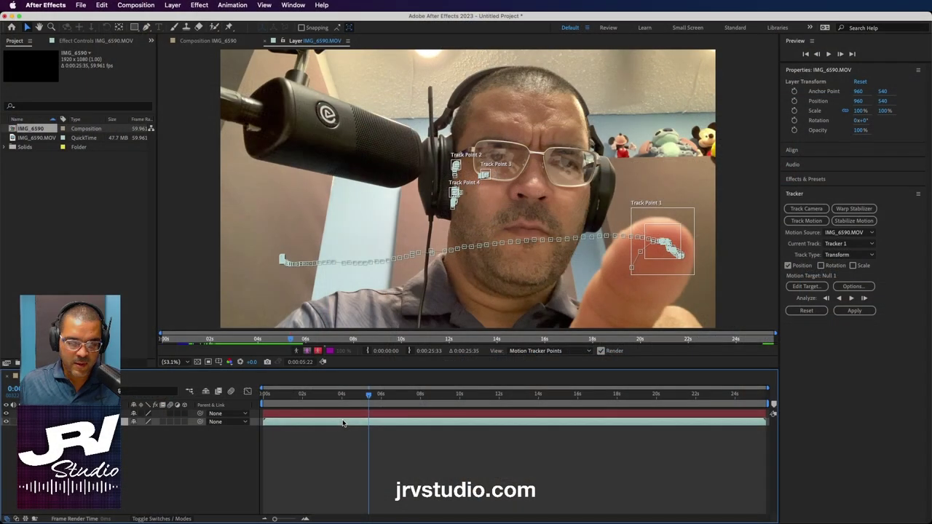
- Delete the tracker keyframes after 0:00:05:22 and zoom the timeline out to whole seconds
key(u)
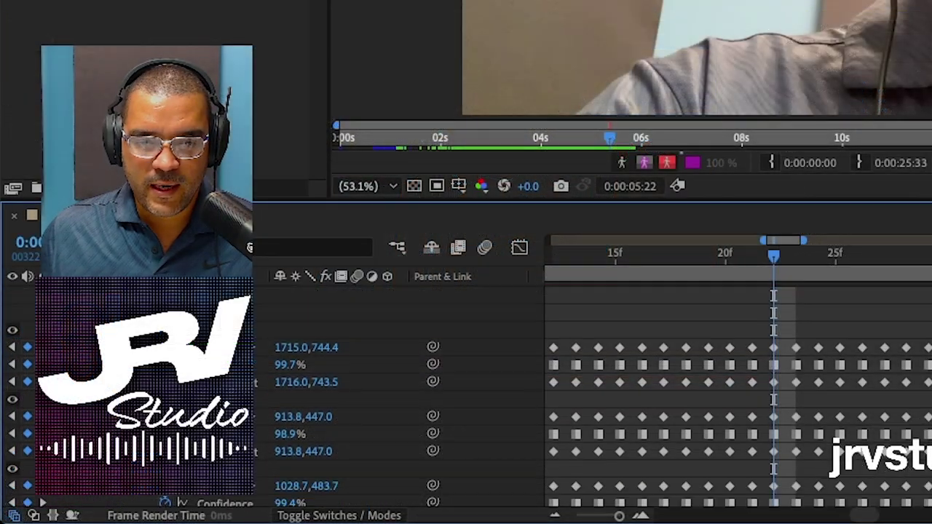
mouse_move(931, 309)
mouse_down()
mouse_move(819, 521)
mouse_move(786, 516)
mouse_up()
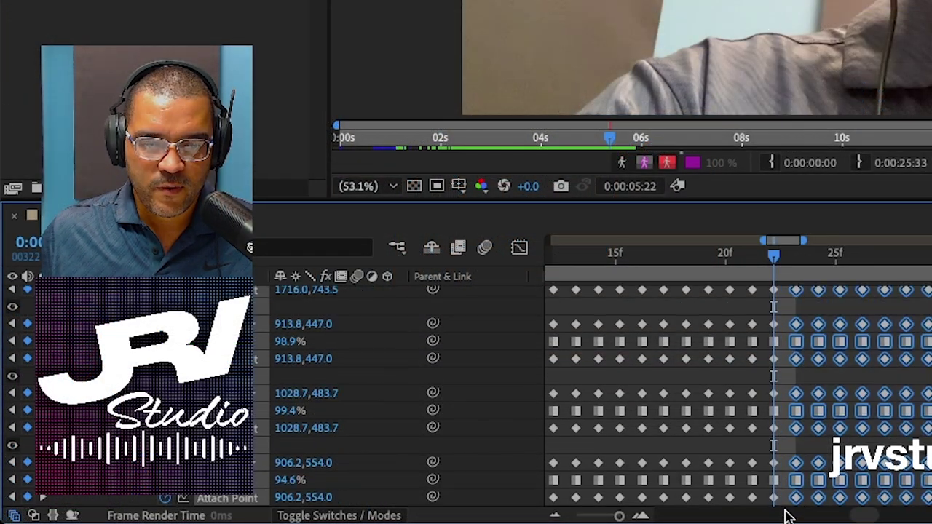
key(Delete)
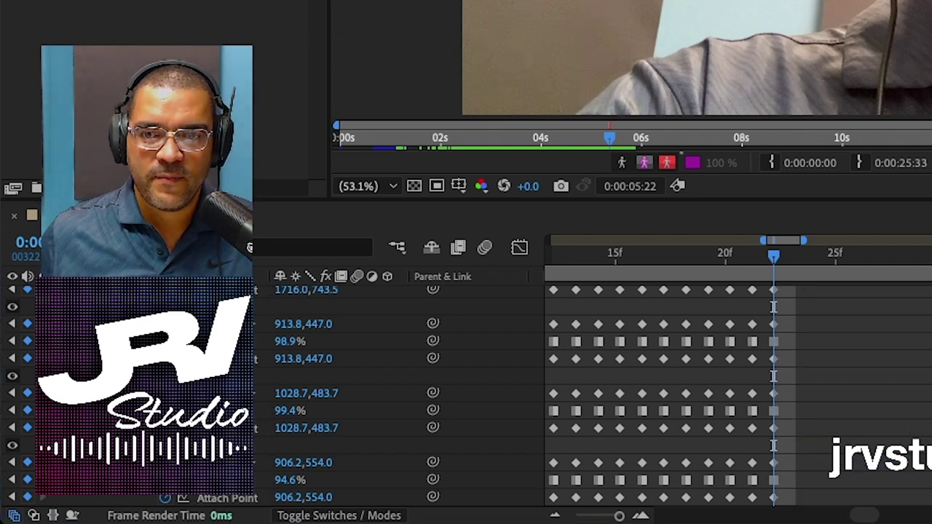
drag(772, 261, 677, 267)
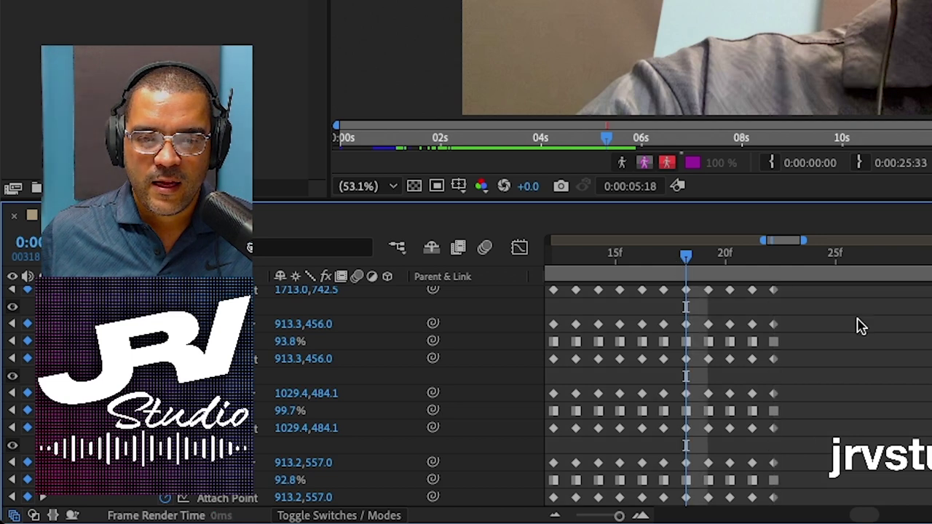
scroll(863, 324, left, 3)
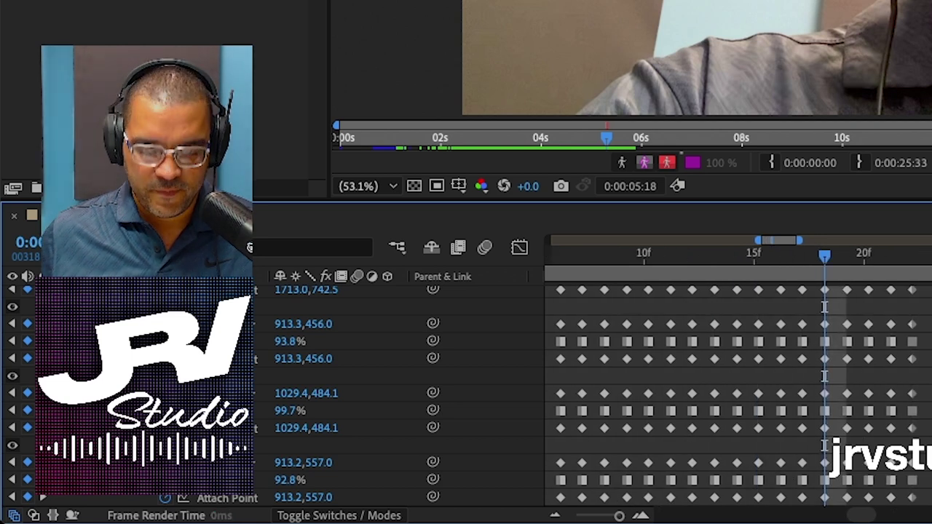
scroll(905, 333, down, 5)
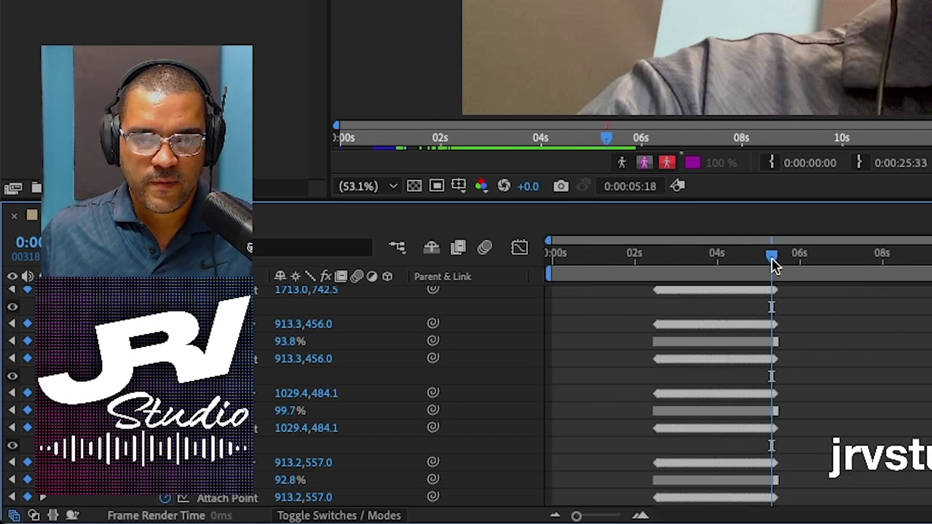
mouse_move(773, 264)
mouse_down()
mouse_move(703, 271)
mouse_move(766, 275)
mouse_move(735, 277)
mouse_up()
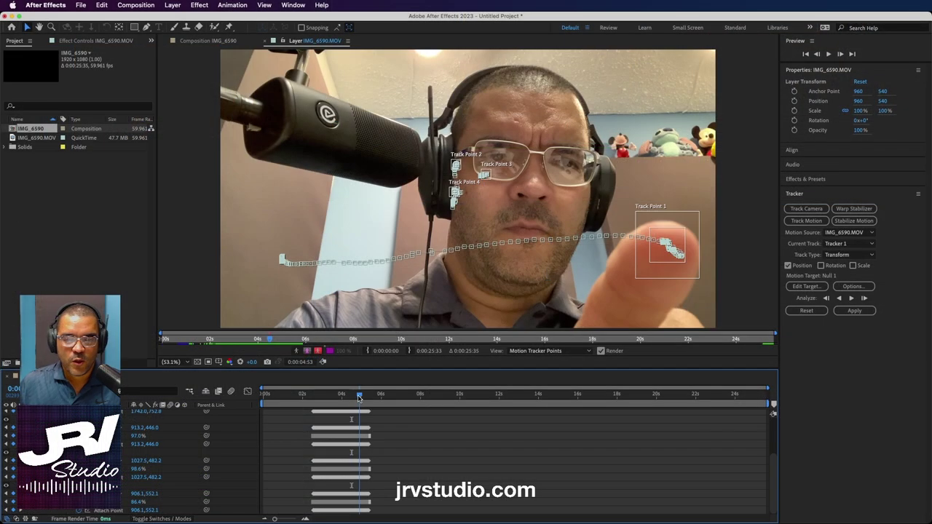
- Scrub the playhead forward to about 0:00:08:50, where the fingertip is back inside Track Point 1
drag(367, 397, 407, 398)
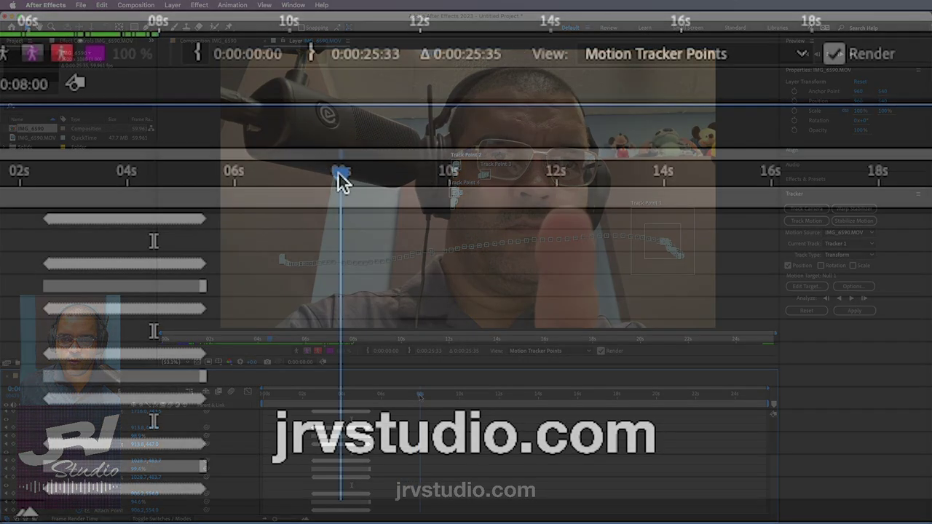
drag(406, 397, 425, 398)
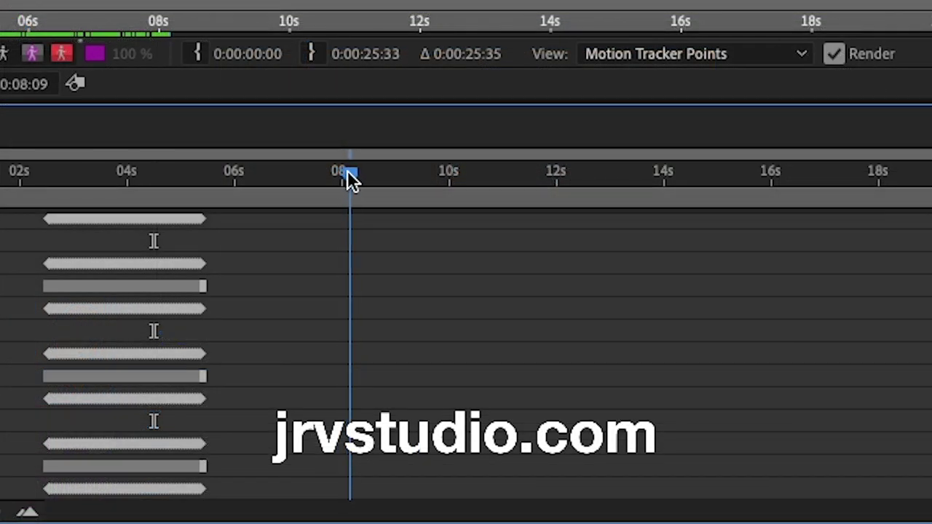
drag(357, 174, 400, 179)
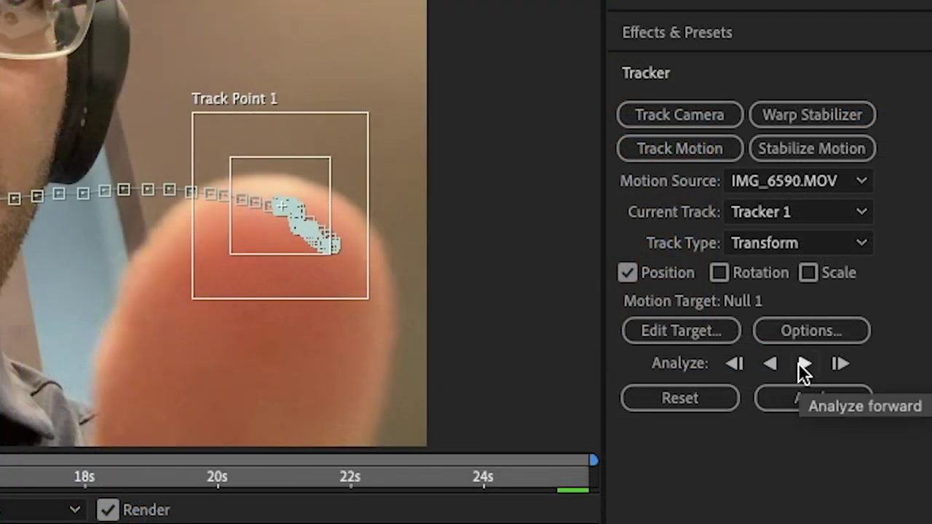
- Analyze Track Point 1 forward from about 9 seconds, following the fingertip to roughly 0:00:11:03
click(803, 364)
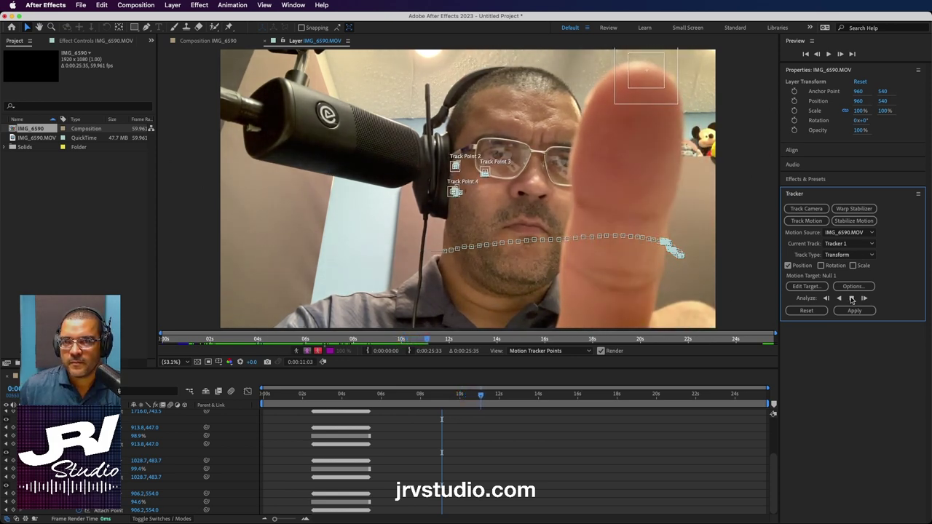
- Stop the fingertip track near 11 seconds and scrub the playhead to about 14 seconds
click(851, 299)
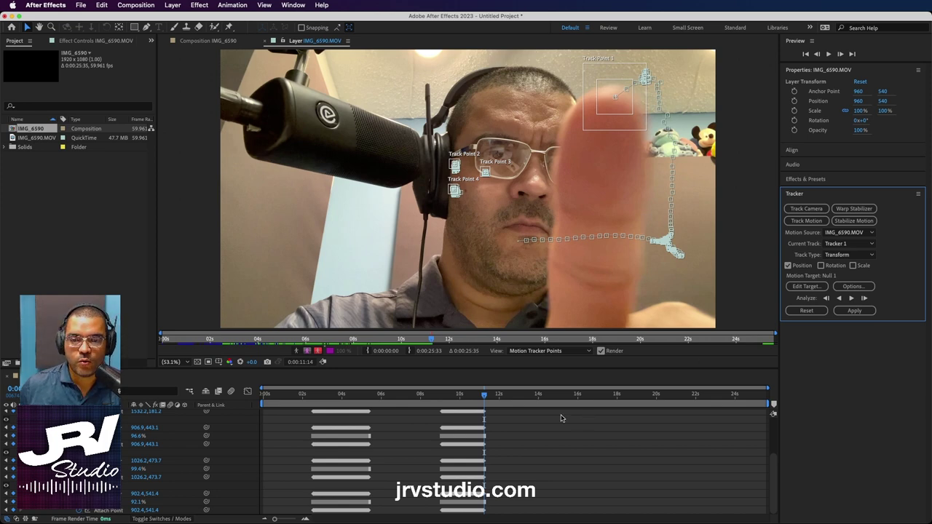
mouse_move(487, 397)
mouse_down()
mouse_move(450, 398)
mouse_move(541, 396)
mouse_up()
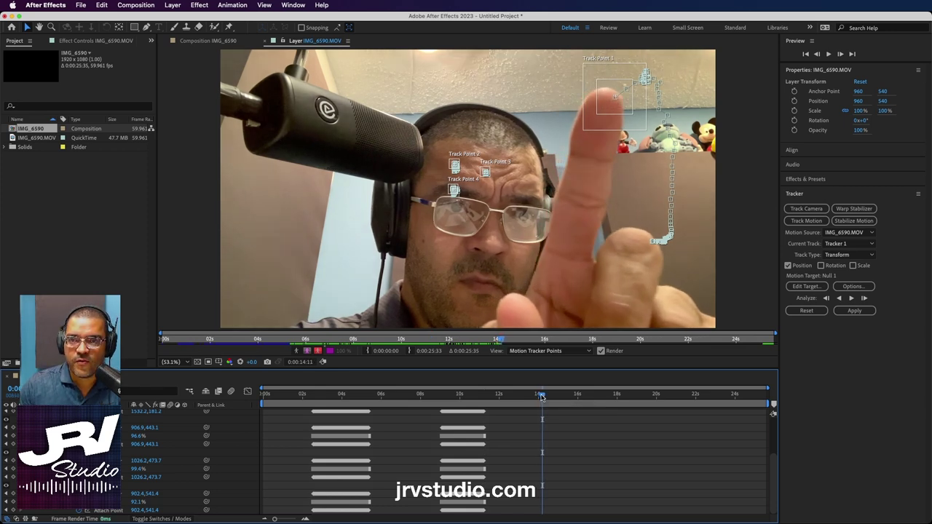
drag(541, 397, 542, 397)
- Step frame by frame around 0:00:14:25 to check where the track drifts
key(Page_Down)
key(Page_Down)
key(Page_Down)
key(Page_Down)
key(Page_Down)
key(Page_Down)
key(Page_Down)
key(Page_Down)
key(Page_Down)
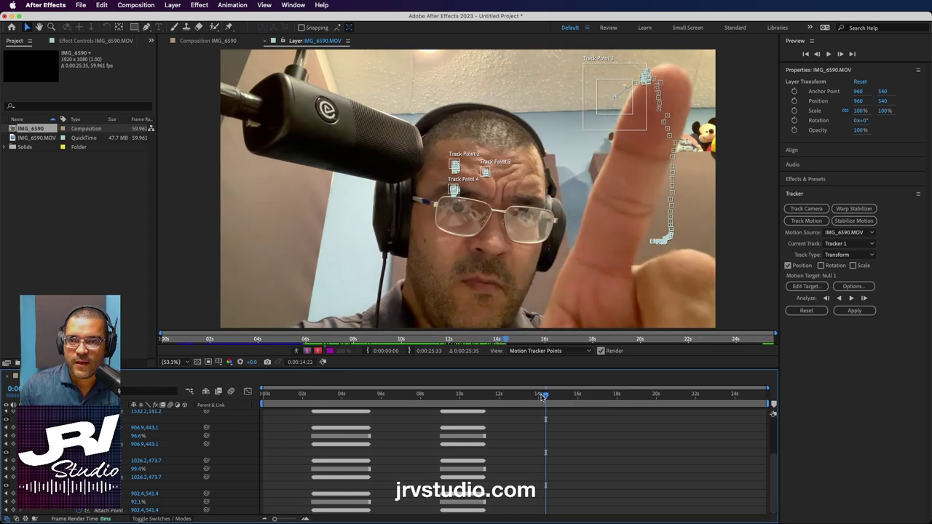
key(Page_Down)
key(Page_Down)
key(Page_Down)
key(Page_Down)
key(Page_Down)
key(Page_Down)
key(Page_Down)
key(Page_Down)
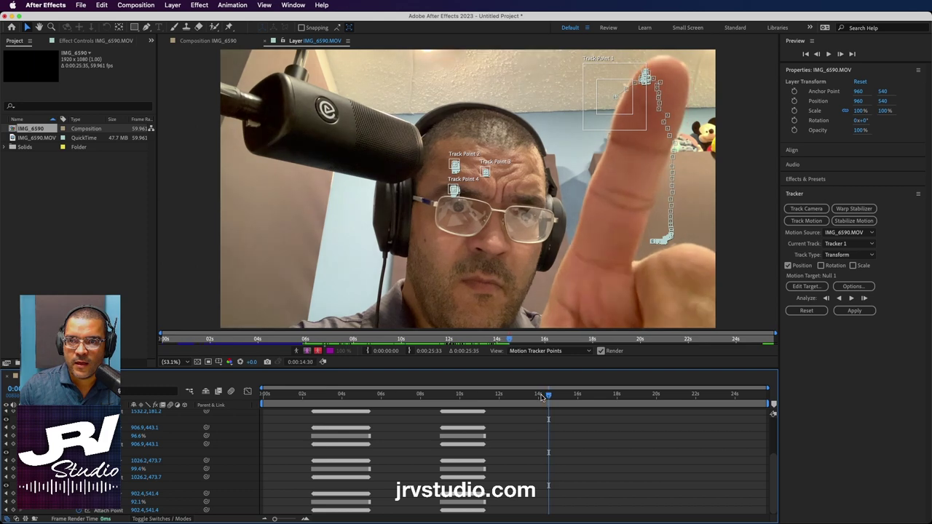
key(Page_Down)
key(Page_Up)
key(Page_Up)
key(Page_Up)
key(Page_Up)
key(Page_Up)
key(Page_Up)
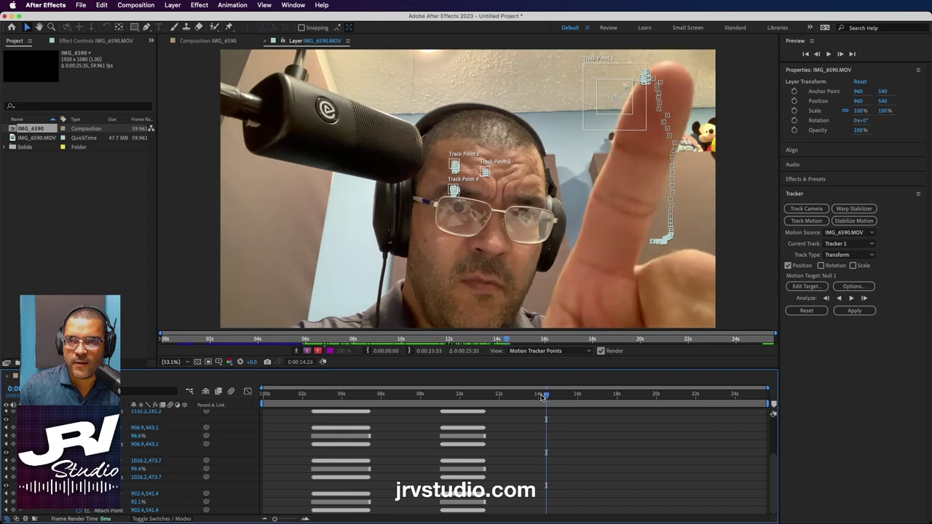
key(Page_Up)
key(Page_Up)
key(Page_Up)
key(Page_Up)
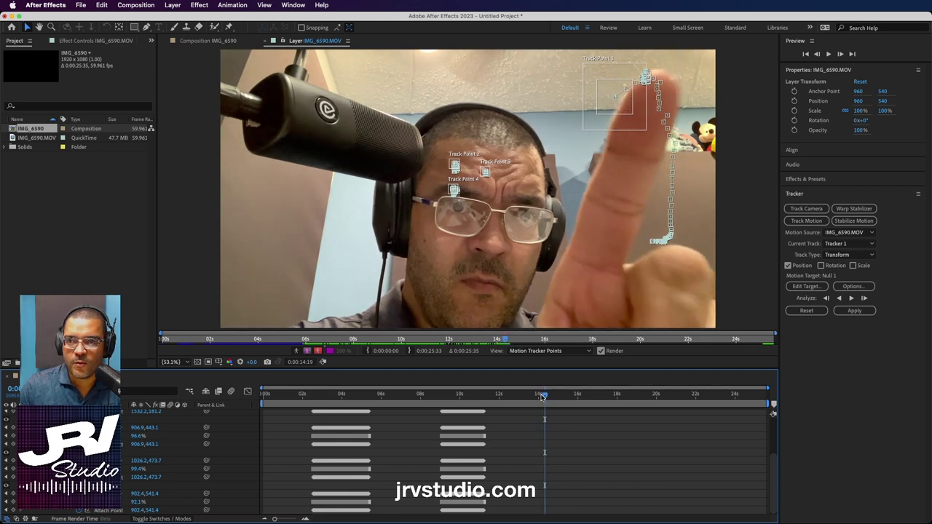
key(Page_Down)
key(Page_Down)
key(Page_Down)
key(Page_Down)
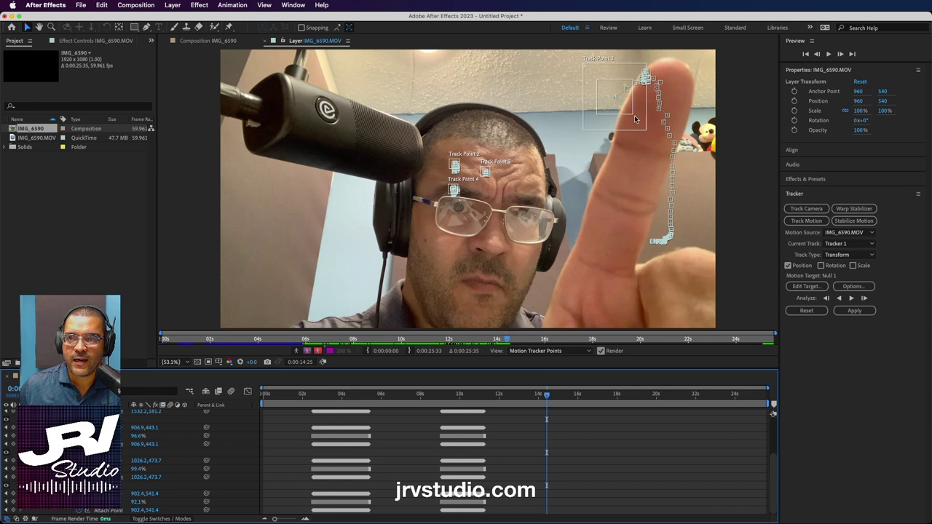
- Move Track Point 1 onto the fingertip near 14 seconds and enlarge its search and feature regions
mouse_move(640, 126)
mouse_down()
mouse_move(680, 117)
mouse_move(699, 98)
mouse_up()
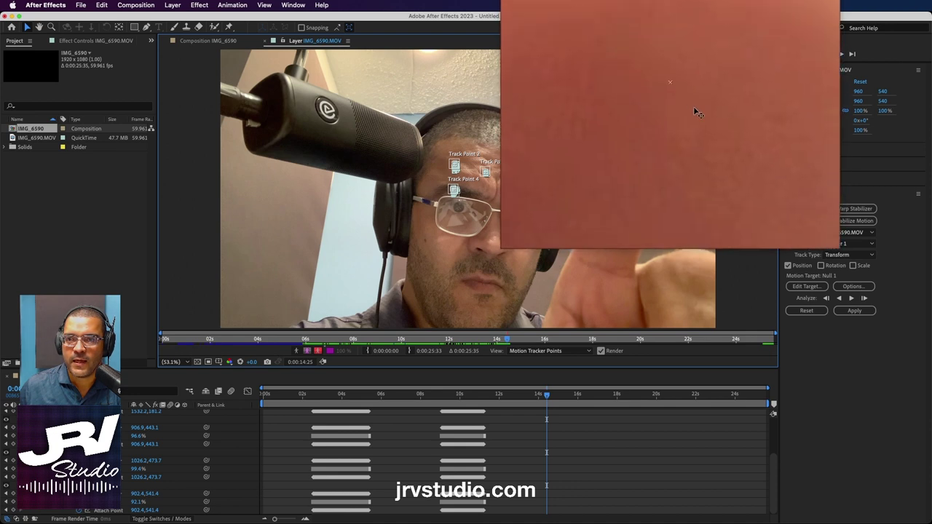
drag(696, 91, 693, 107)
drag(638, 49, 625, 47)
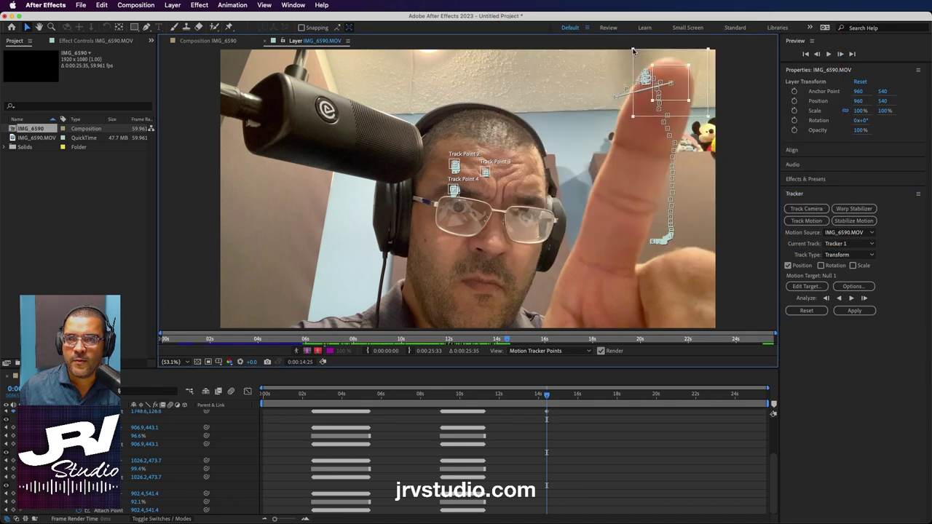
drag(689, 67, 690, 62)
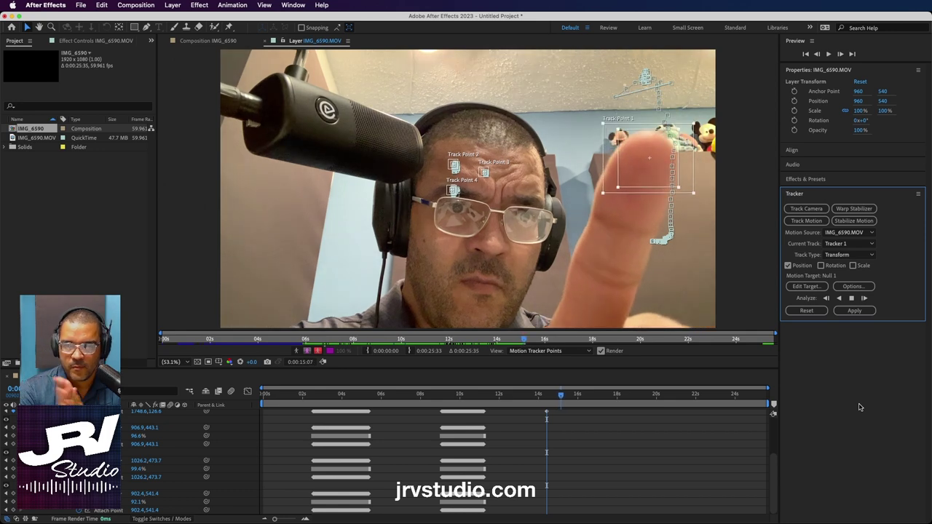
- Stop the analysis at 0:00:15:14 and hide the extra tracker property rows
click(851, 297)
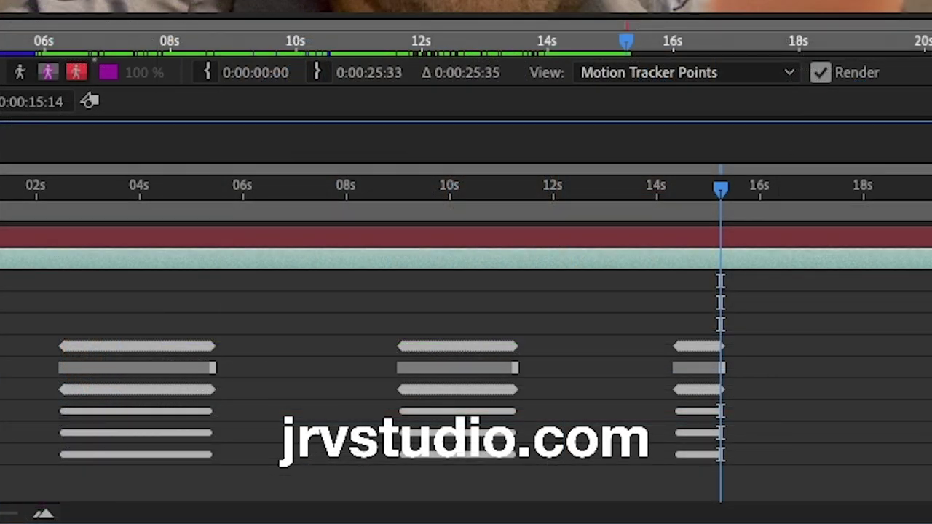
key(Delete)
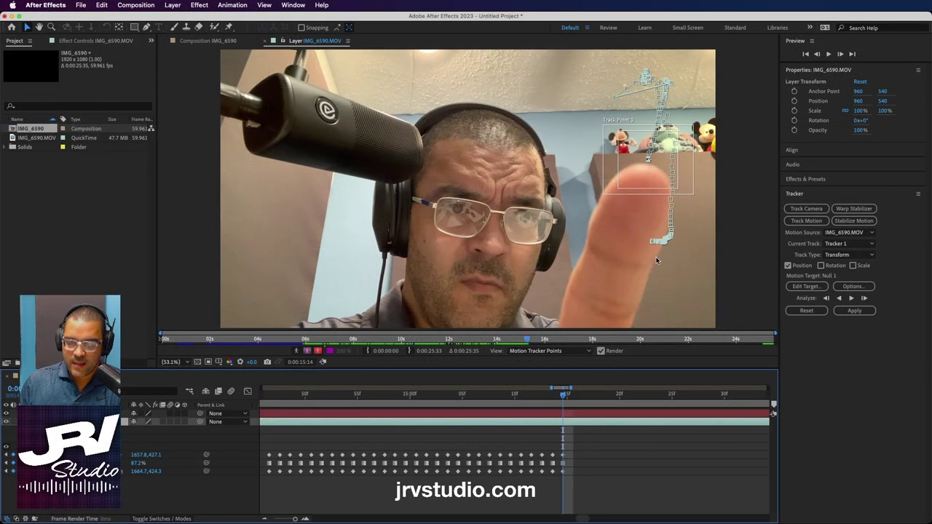
- Step through frames to find 0:00:15:07, the last frame where the track follows the fingertip
key(Page_Up)
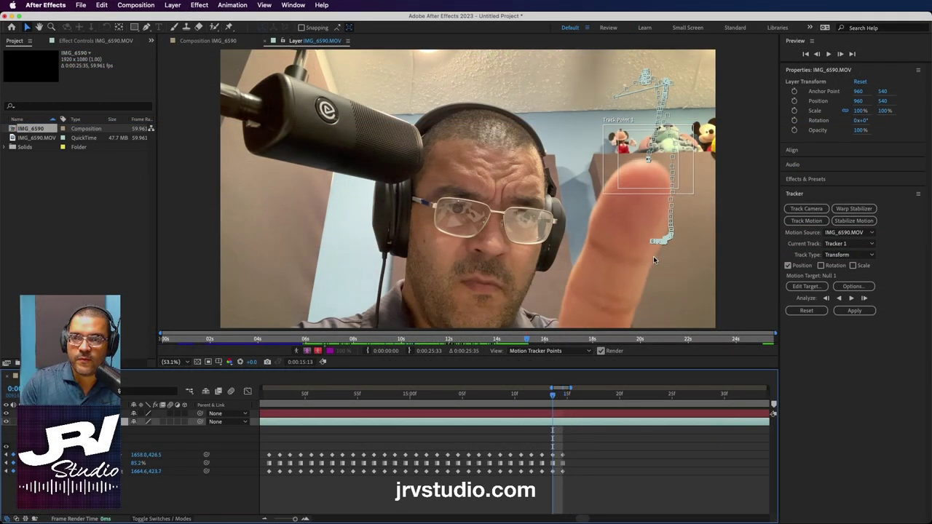
key(Page_Up)
key(Page_Up)
key(Page_Up)
key(Page_Up)
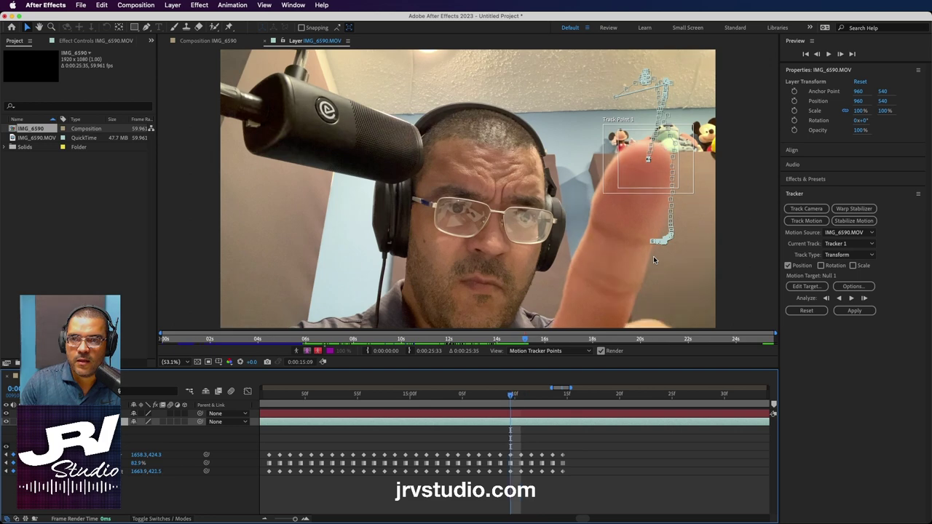
key(Page_Up)
key(Page_Up)
key(Page_Up)
key(Page_Up)
key(Page_Up)
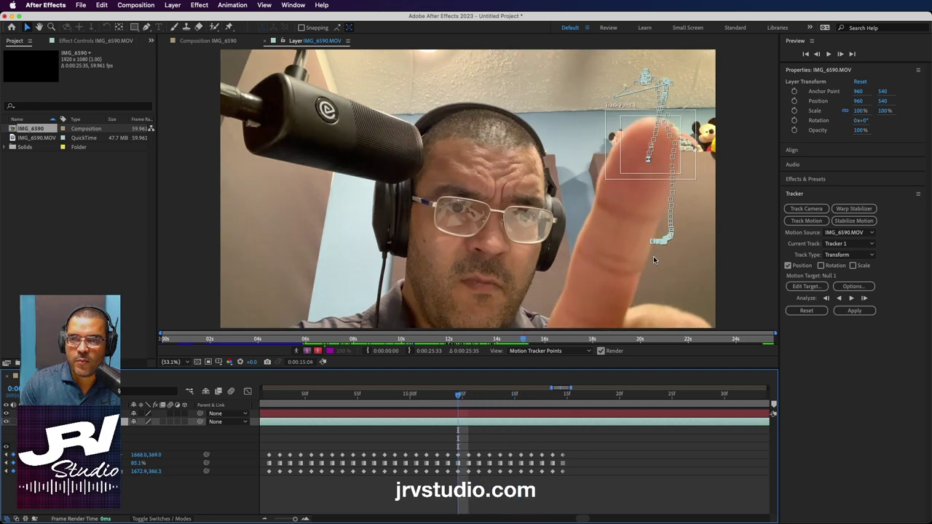
key(Page_Down)
key(Page_Down)
key(Page_Down)
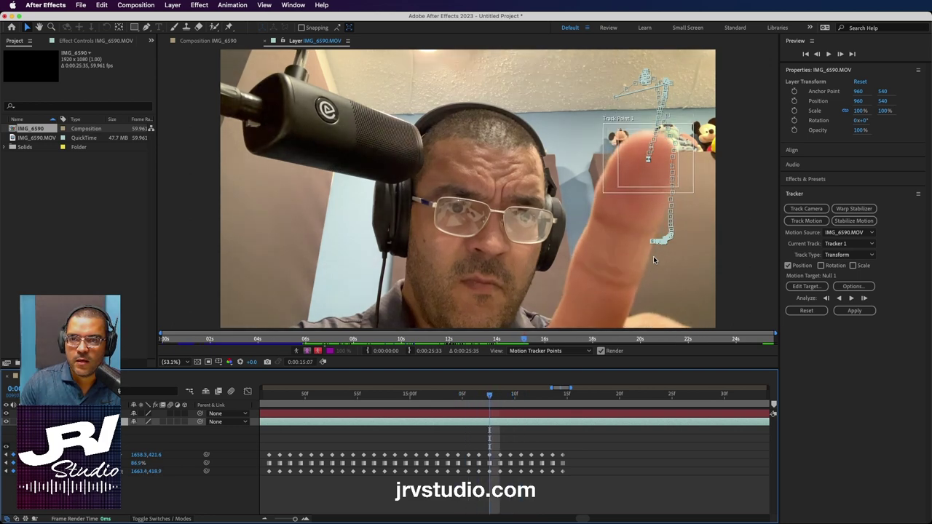
key(Page_Down)
key(Page_Down)
key(Page_Down)
key(Page_Down)
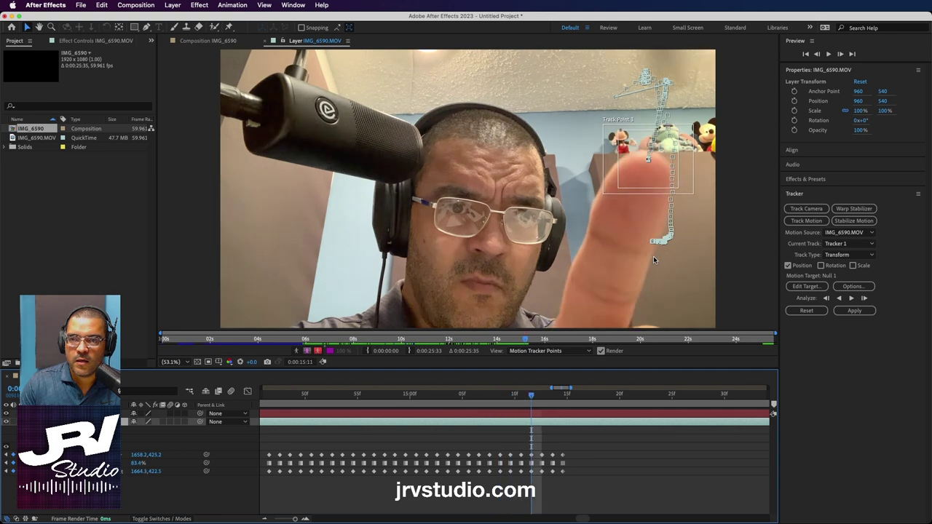
key(Page_Down)
key(Page_Down)
key(Page_Down)
key(Page_Down)
key(Page_Down)
key(Page_Down)
key(Page_Down)
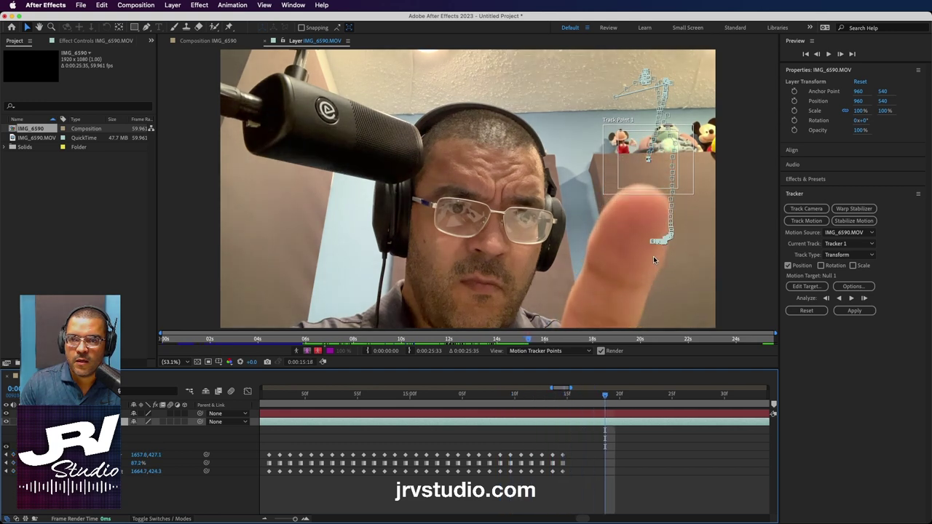
key(Page_Down)
key(Page_Down)
key(Page_Up)
key(Page_Up)
key(Page_Up)
key(Page_Up)
key(Page_Up)
key(Page_Up)
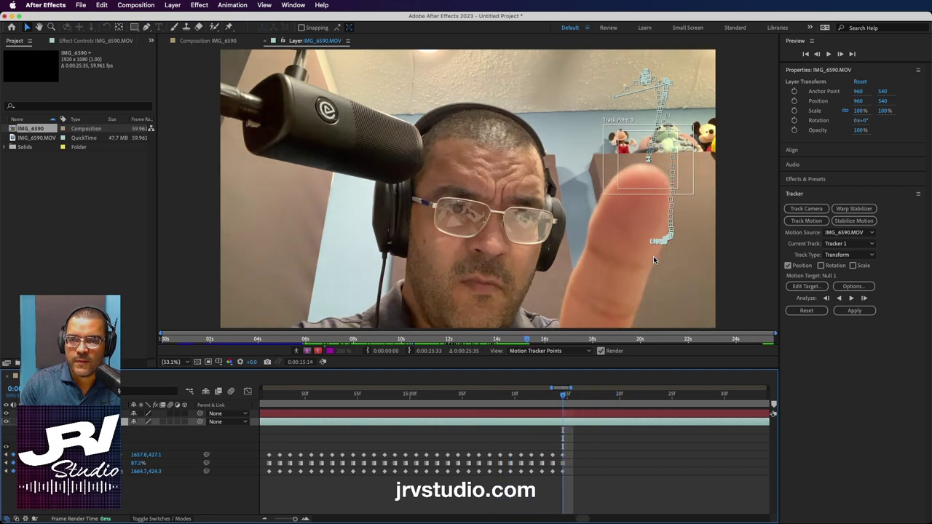
key(Page_Up)
key(Page_Up)
key(Page_Up)
key(Page_Up)
key(Page_Up)
key(Page_Up)
key(Page_Up)
key(Page_Up)
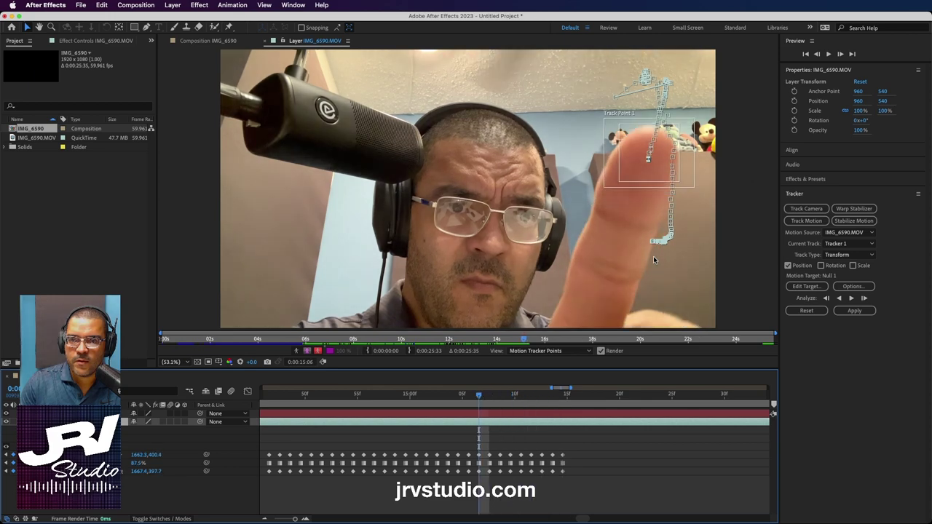
key(Page_Up)
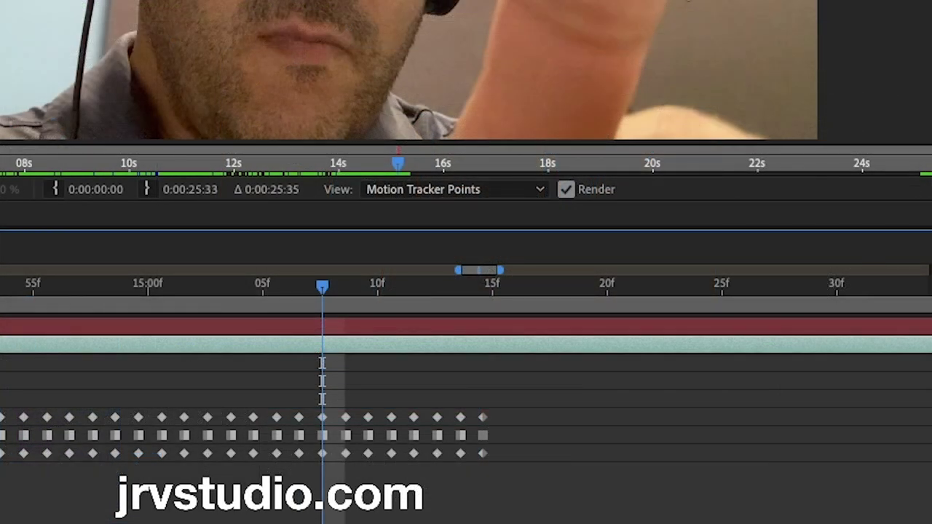
key(Page_Down)
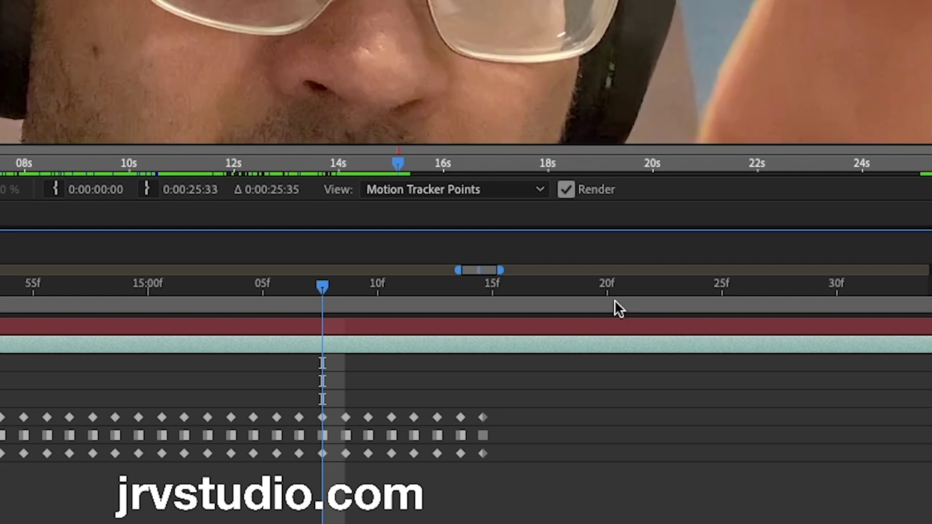
- Select and delete the drifted Track Point 1 keyframes after 0:00:15:07
drag(546, 374, 346, 520)
key(Delete)
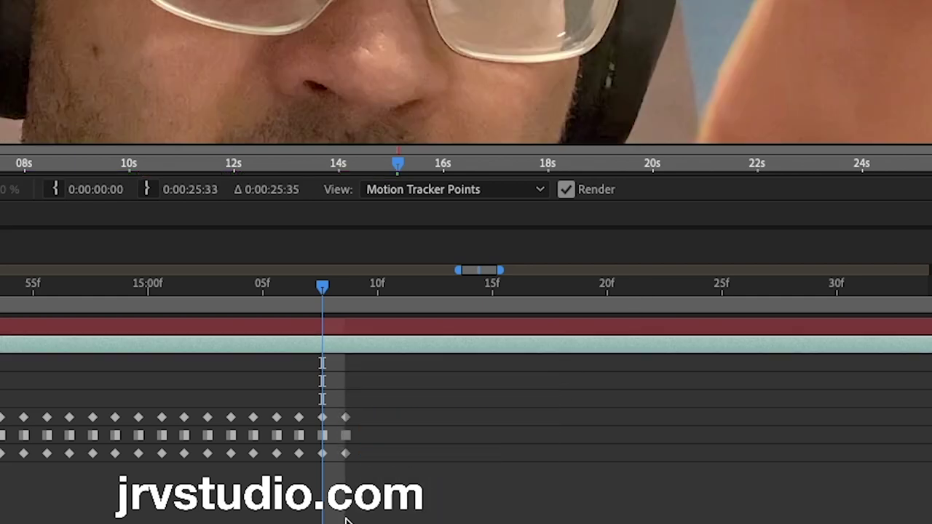
drag(397, 387, 331, 513)
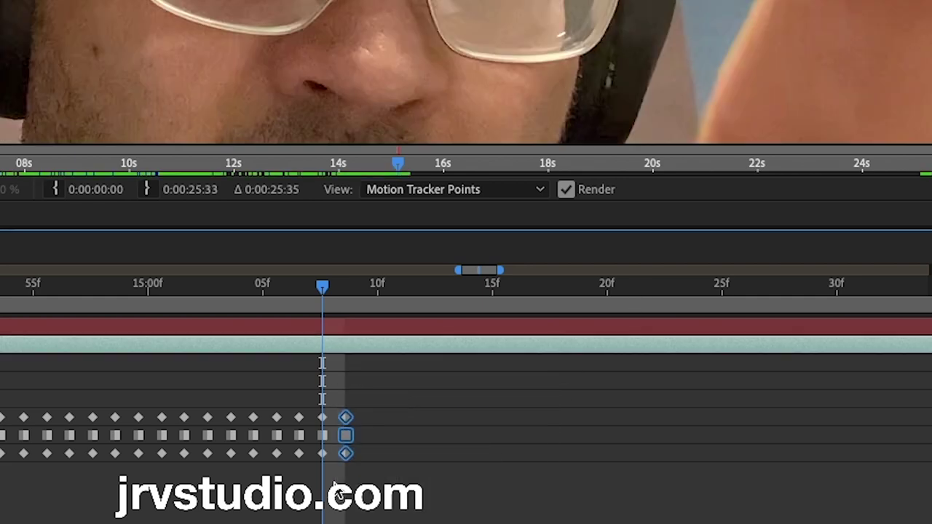
key(Delete)
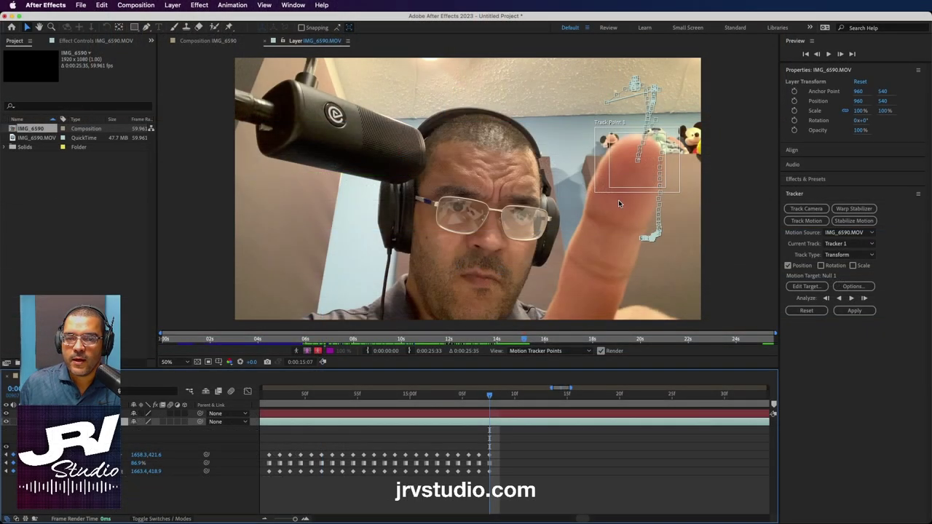
- Enlarge Track Point 1's search and feature regions and centre it on the fingertip near 1662.3, 457.6
click(617, 170)
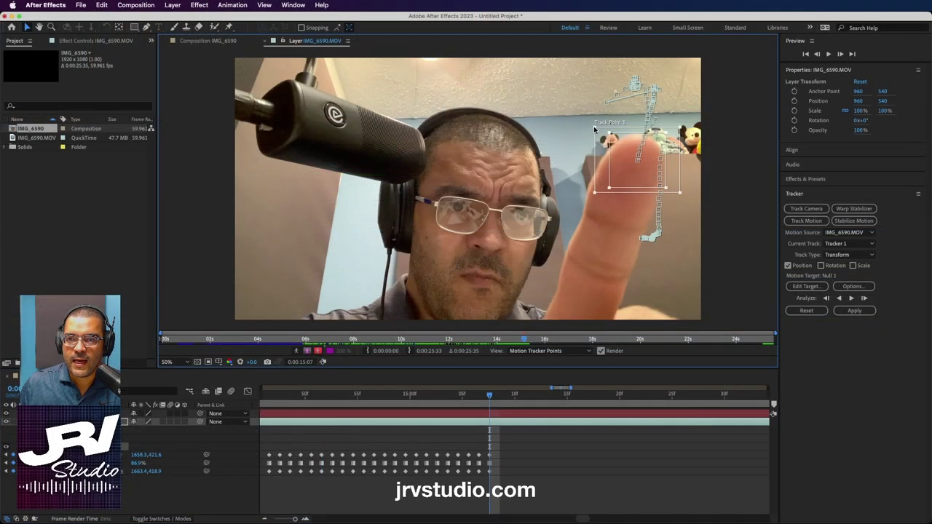
drag(594, 129, 596, 130)
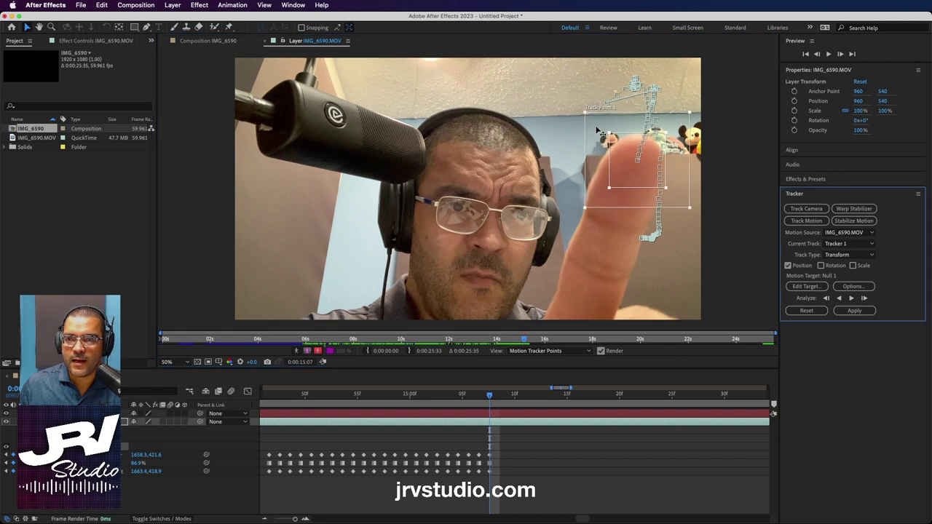
drag(664, 188, 680, 201)
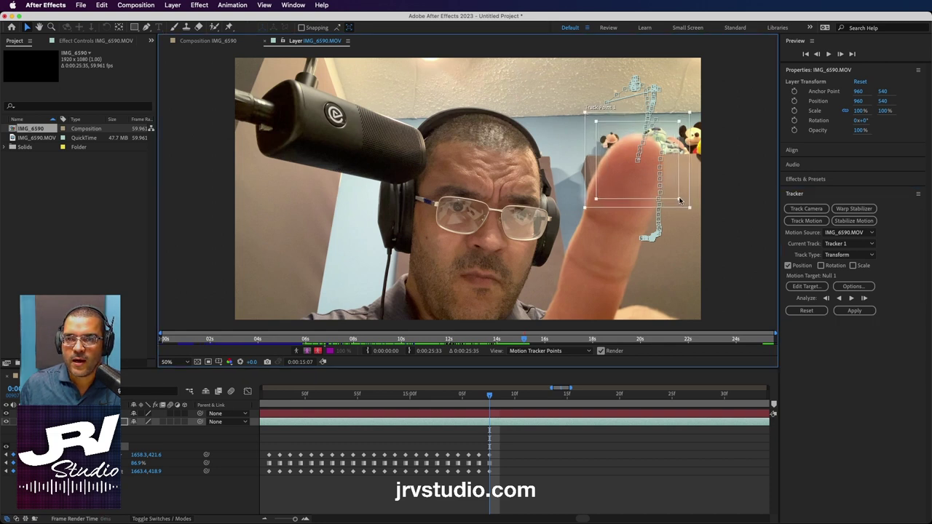
drag(585, 208, 576, 214)
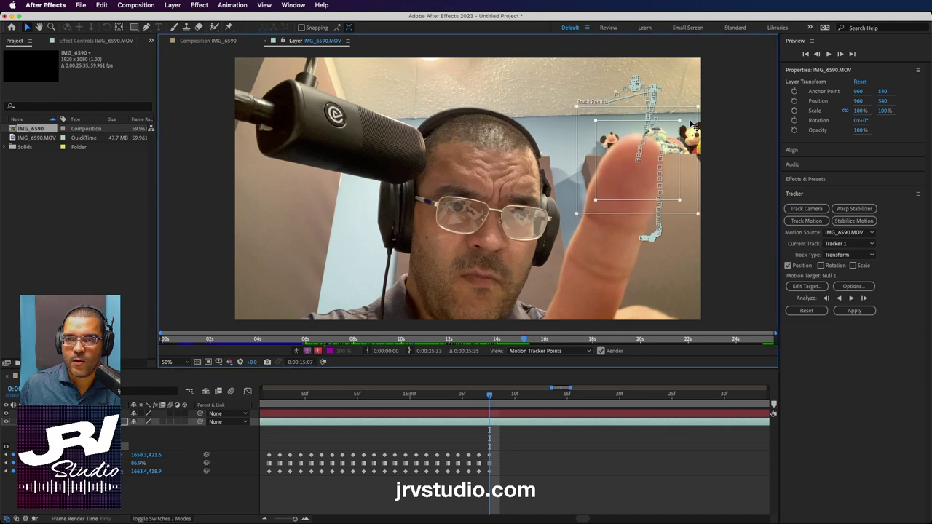
drag(691, 124, 688, 167)
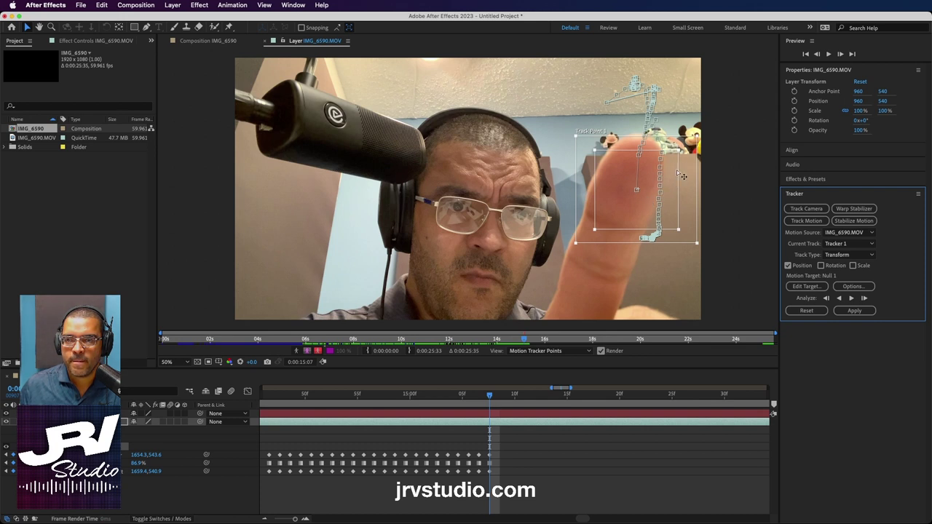
mouse_move(683, 177)
mouse_down()
mouse_move(675, 162)
mouse_move(683, 130)
mouse_up()
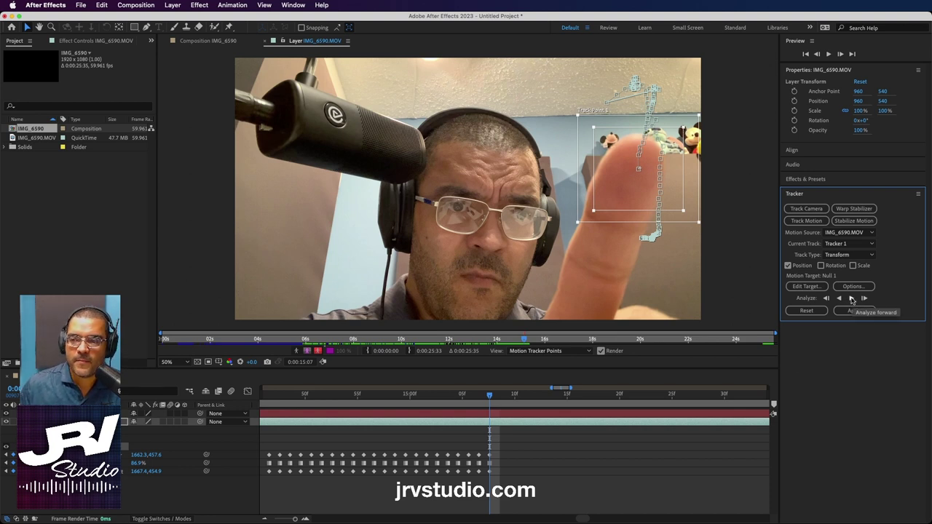
- Track forward from 0:00:15:07 to about 0:00:15:13 and review it with the viewer at 25%
click(851, 299)
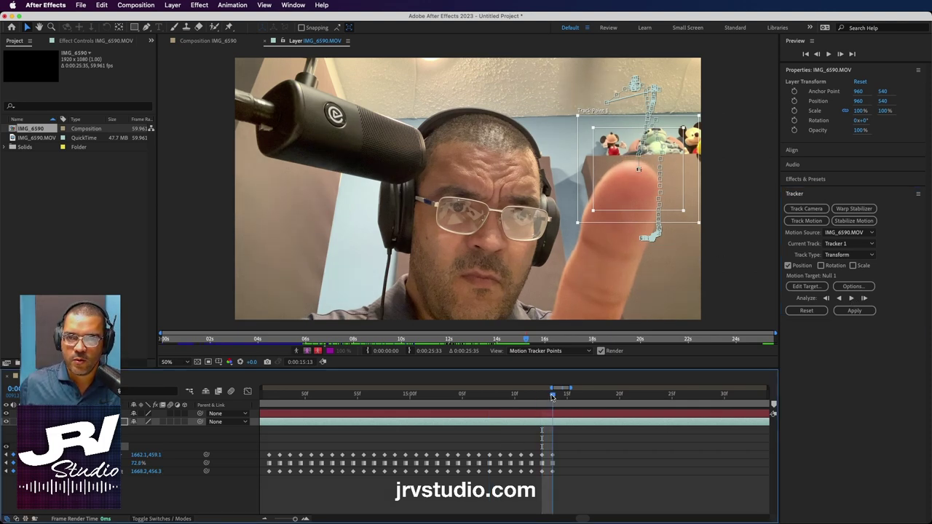
mouse_move(542, 397)
mouse_down()
mouse_move(503, 397)
mouse_move(533, 397)
mouse_up()
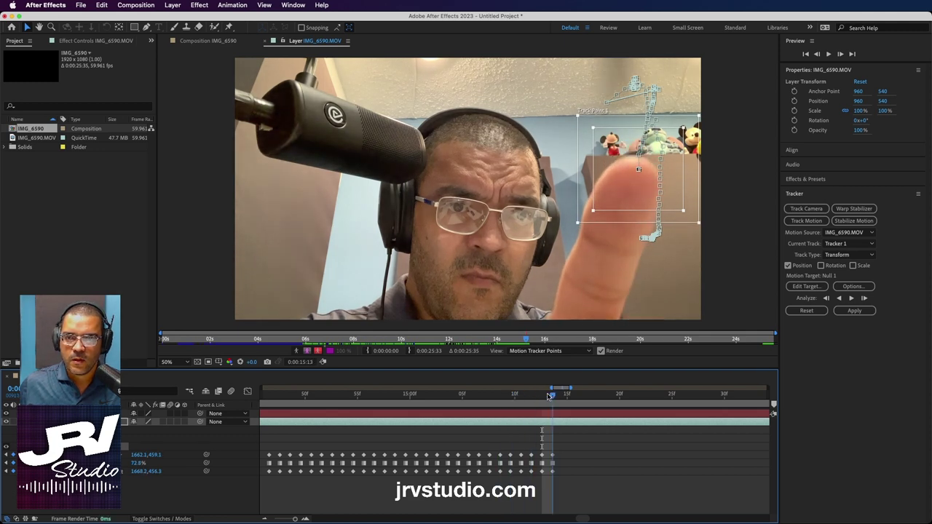
mouse_move(534, 397)
mouse_down()
mouse_move(584, 395)
mouse_move(552, 395)
mouse_up()
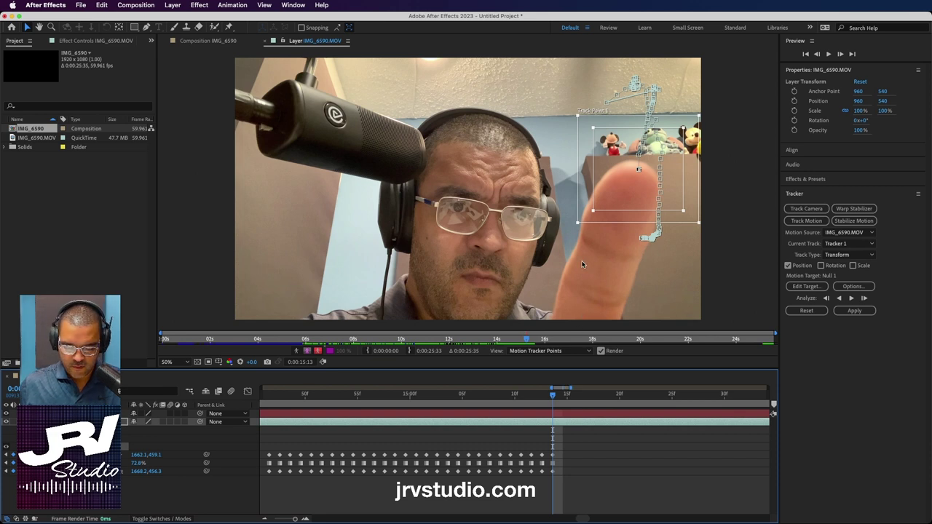
key(comma)
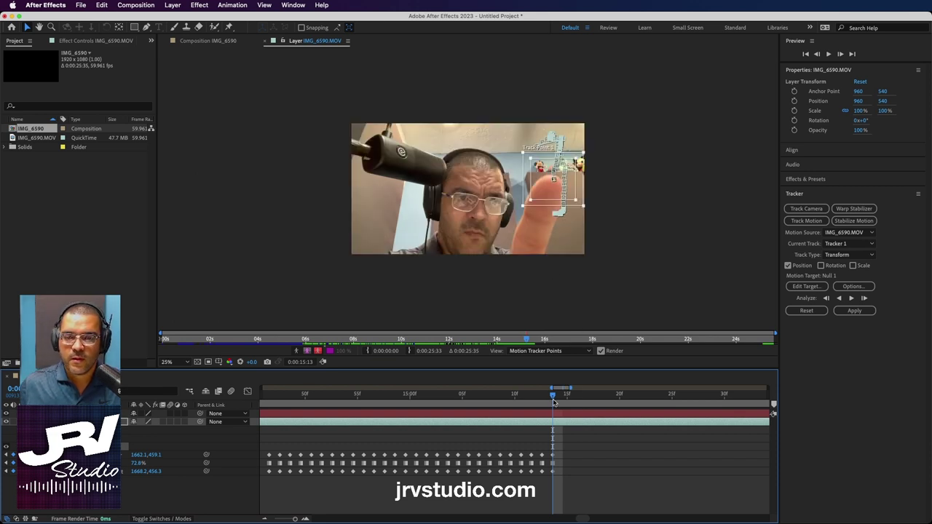
drag(552, 397, 471, 394)
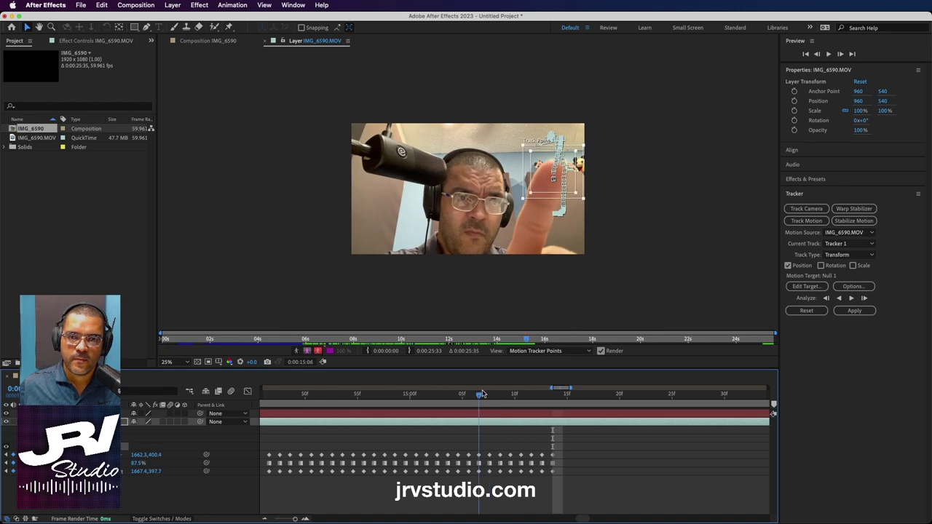
- Delete the drifted keyframes after the playhead and zoom the layer viewer to 50%
drag(471, 394, 487, 394)
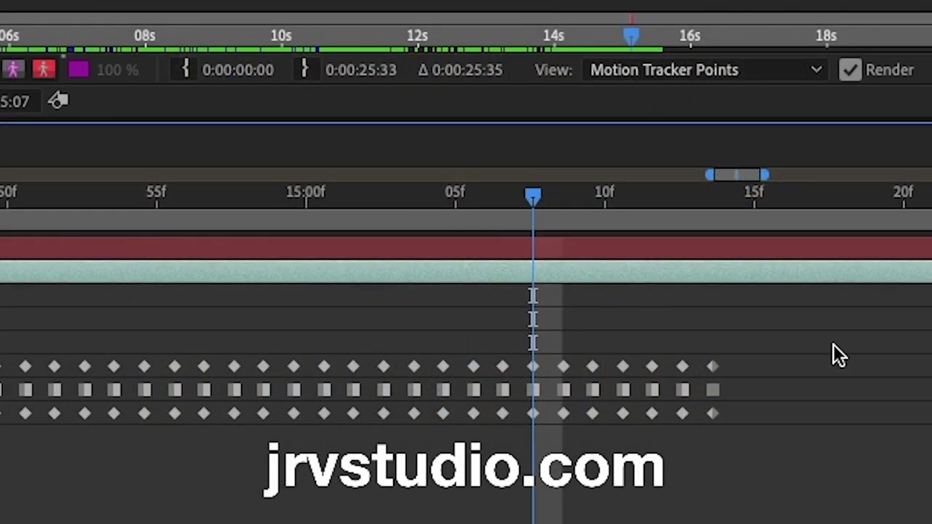
mouse_move(835, 297)
mouse_down()
mouse_move(633, 446)
mouse_move(562, 474)
mouse_up()
key(Delete)
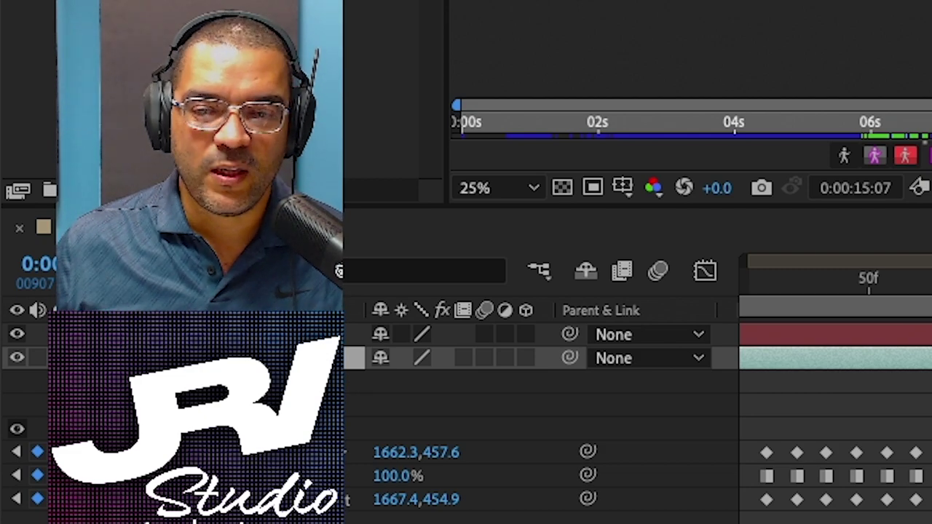
key(period)
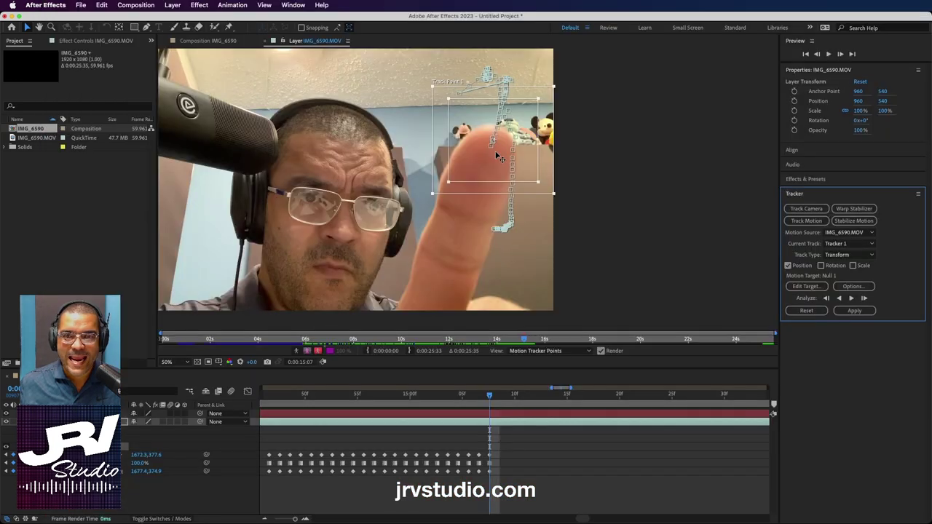
- Tighten Track Point 1's feature and search boxes, track forward to about 0:00:15:22, then scrub back to check
drag(538, 101, 518, 118)
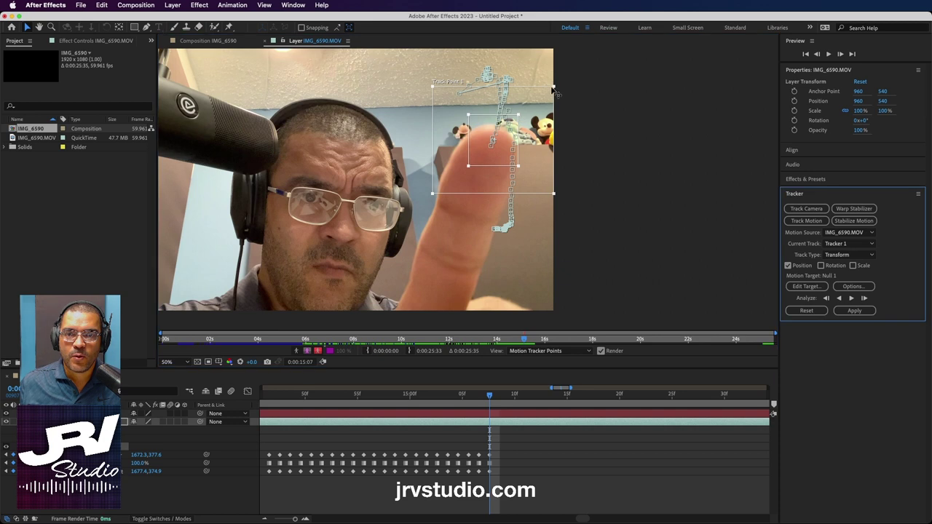
drag(553, 86, 528, 105)
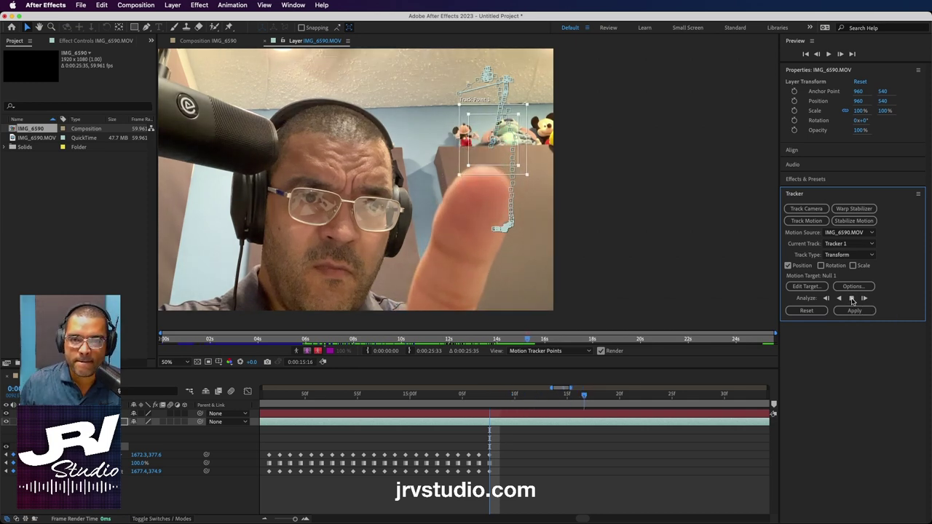
click(851, 299)
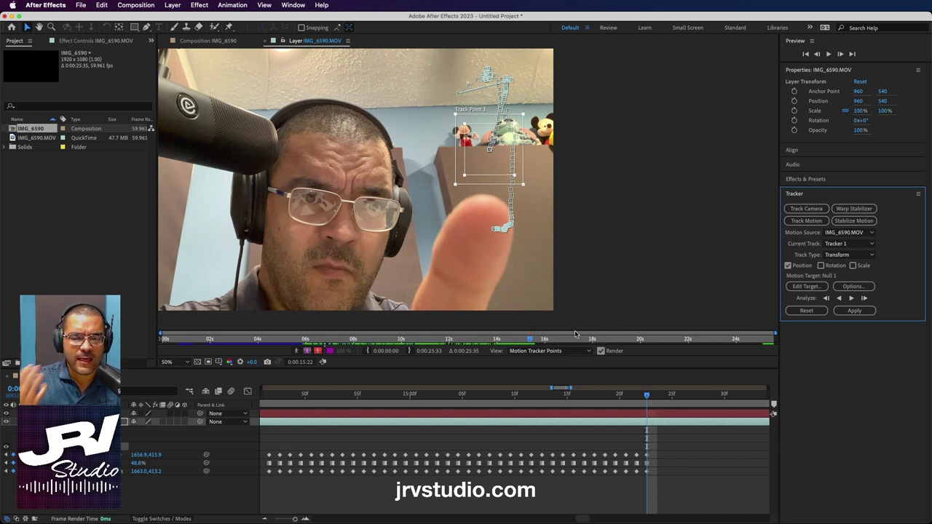
mouse_move(648, 396)
mouse_down()
mouse_move(530, 394)
mouse_move(663, 388)
mouse_move(441, 387)
mouse_move(479, 387)
mouse_up()
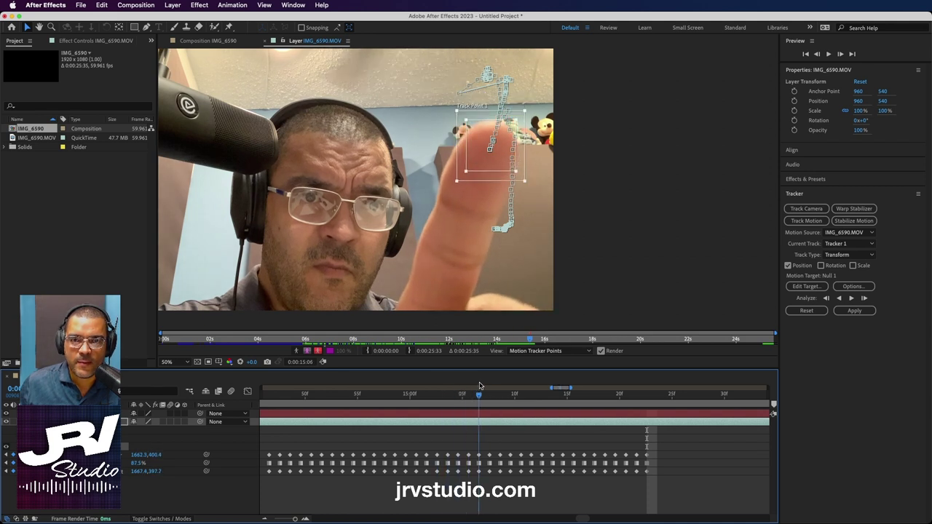
- Step frame by frame around 0:00:15:04 to find where the track slips off the fingertip
key(Page_Down)
key(Page_Down)
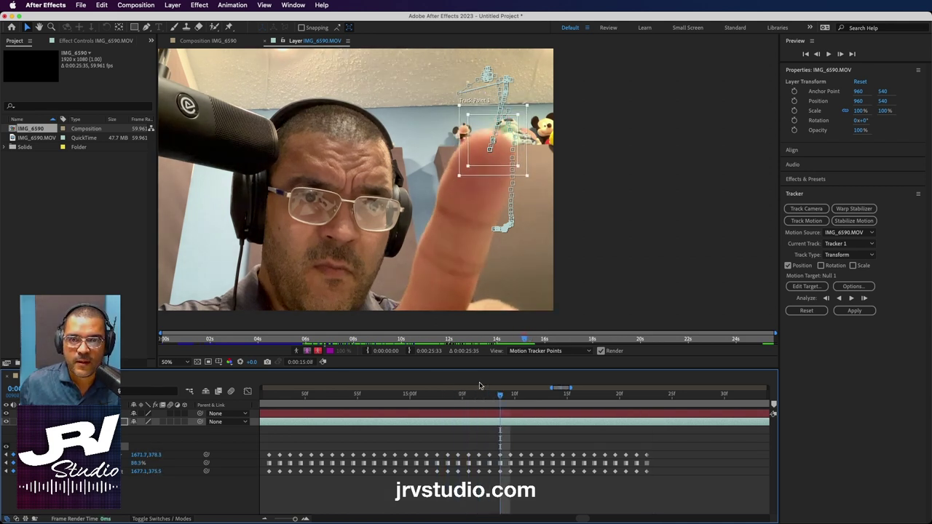
key(Page_Up)
key(Page_Up)
key(Page_Up)
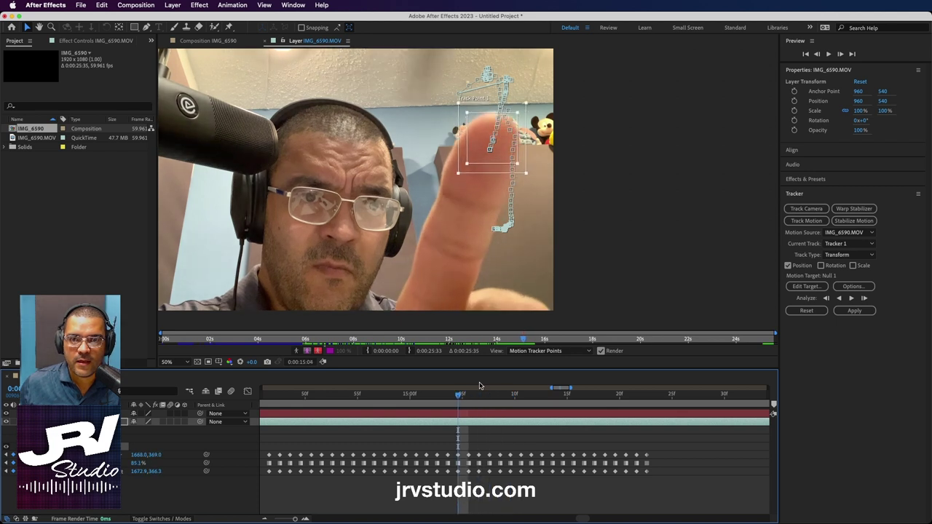
key(Page_Up)
key(Page_Up)
key(Page_Up)
key(Page_Down)
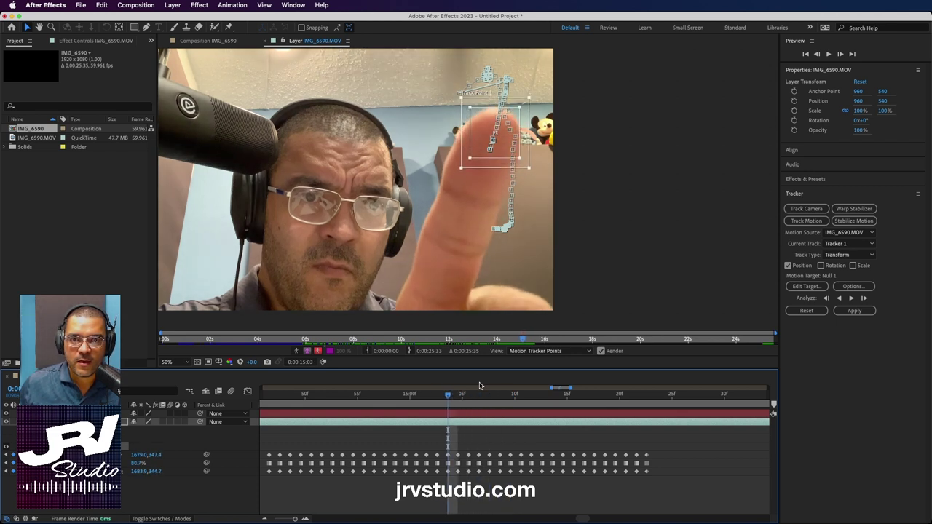
key(Page_Down)
key(Page_Up)
key(Page_Down)
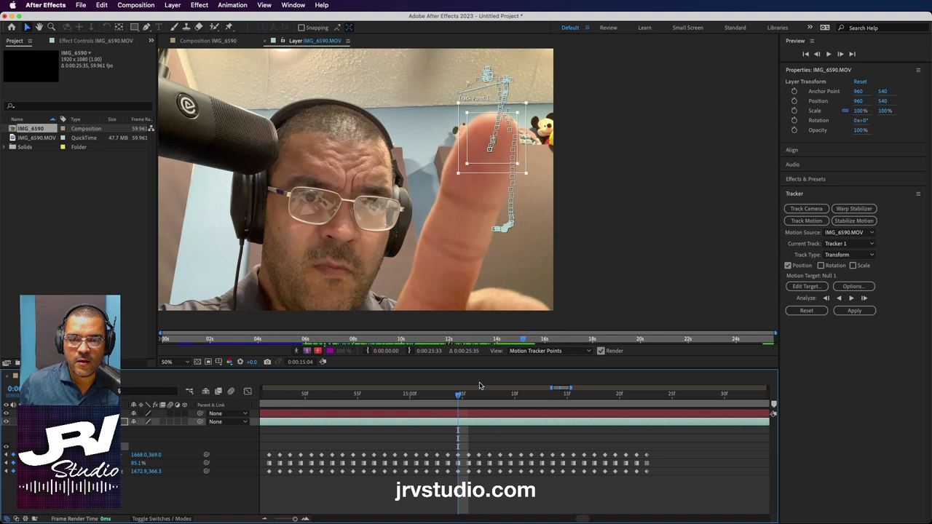
- Delete the drifted track keyframes after 0:00:15:04, then scrub ahead to a later frame
drag(680, 441, 468, 501)
key(Delete)
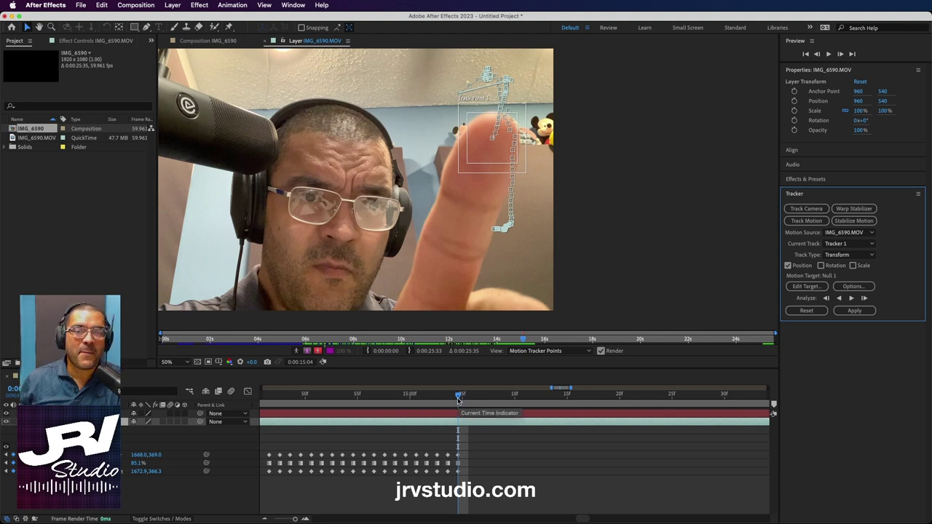
drag(458, 395, 715, 402)
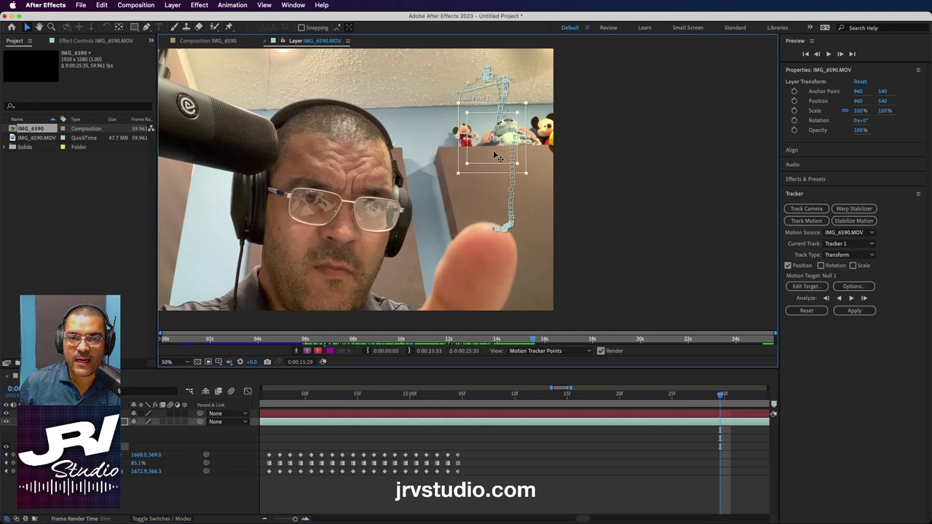
- Move Track Point 1 down onto the fingertip, enlarge its search region, and centre the fingertip in view
drag(494, 155, 490, 272)
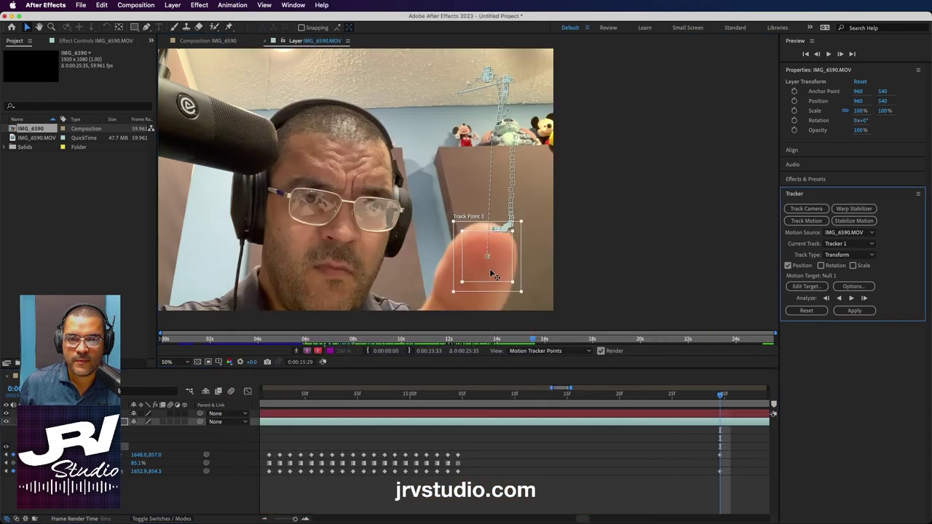
mouse_move(521, 222)
mouse_down()
mouse_move(538, 212)
mouse_move(508, 238)
mouse_up()
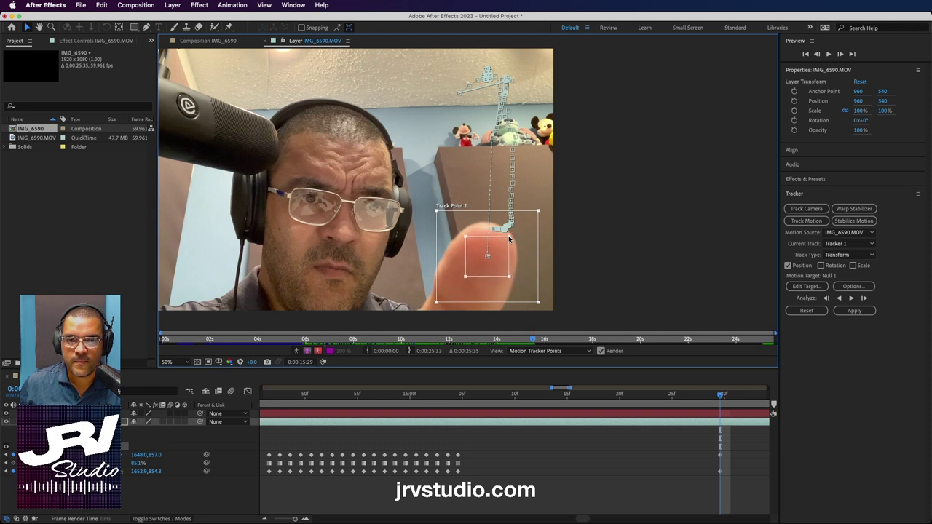
scroll(530, 233, down, 2)
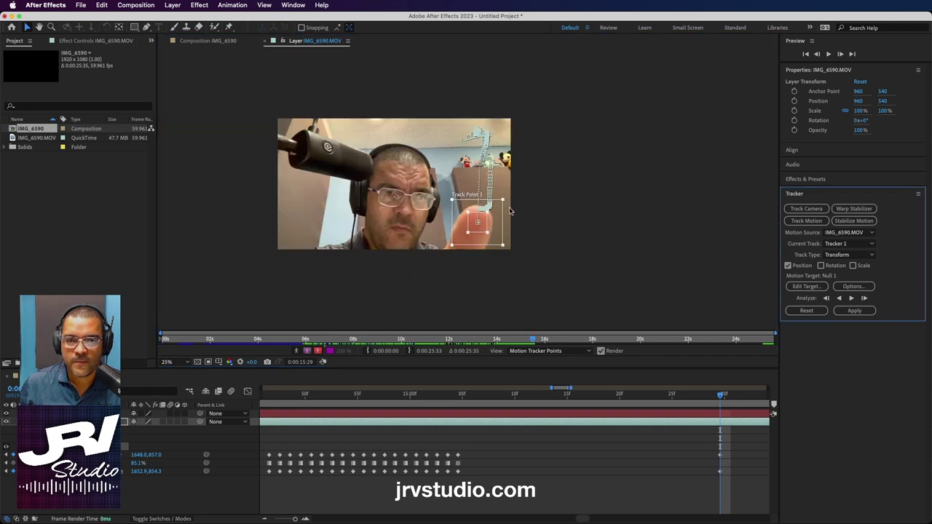
scroll(503, 202, up, 2)
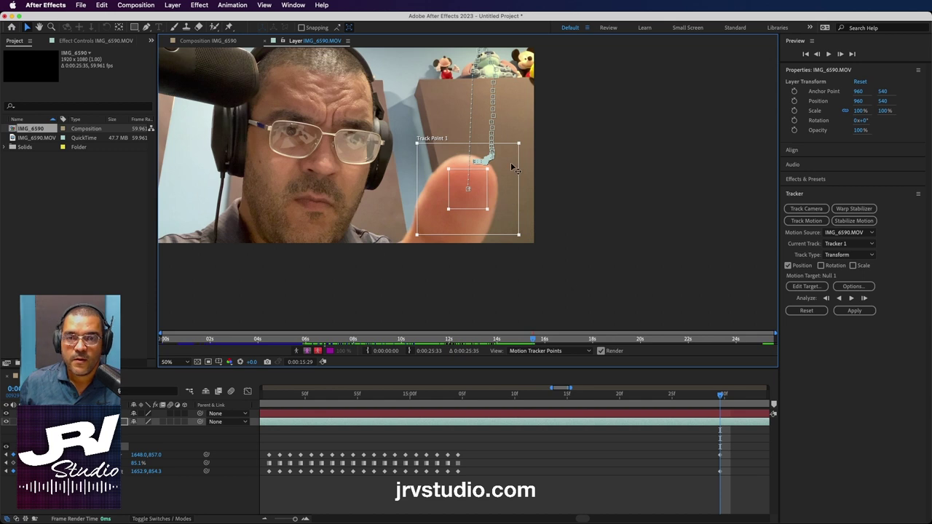
mouse_move(572, 143)
mouse_down()
mouse_move(612, 217)
mouse_move(630, 212)
mouse_up()
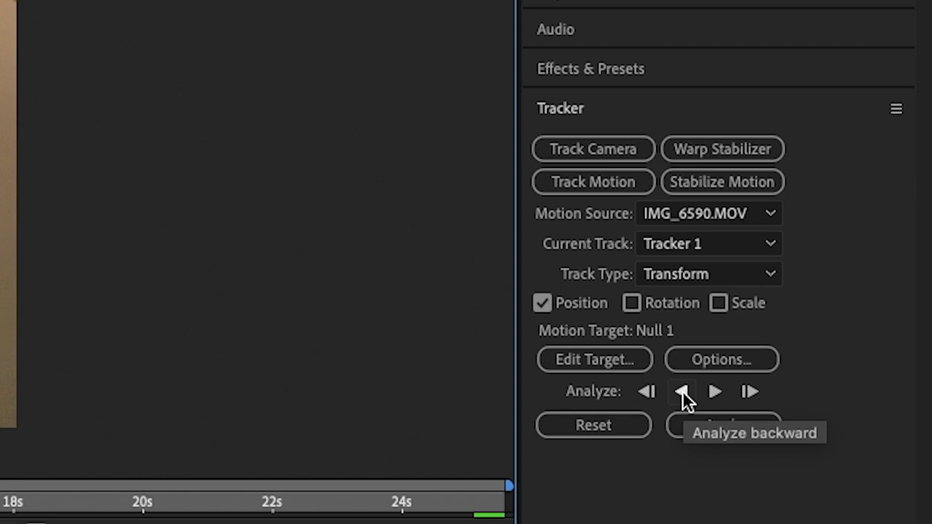
- Track the fingertip backward, stop at 0:00:15:04, and review the new track around 15:13
click(682, 390)
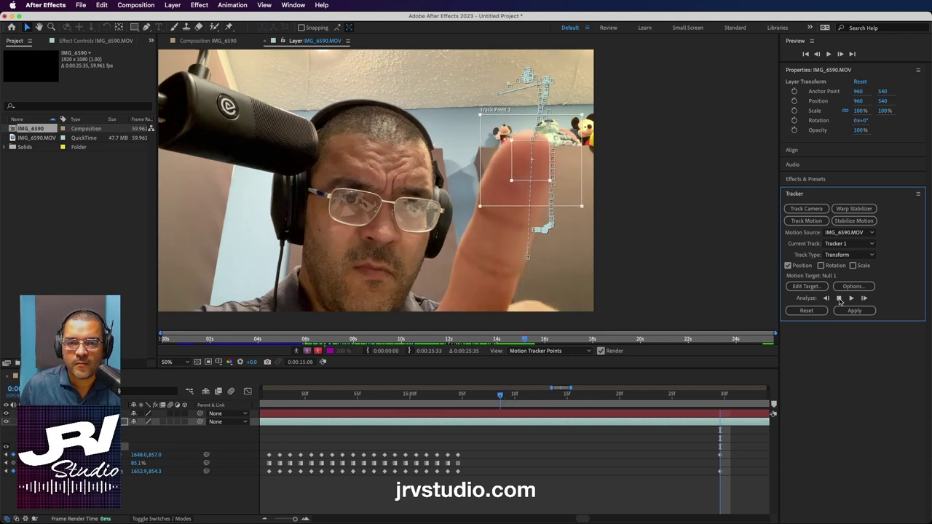
click(838, 298)
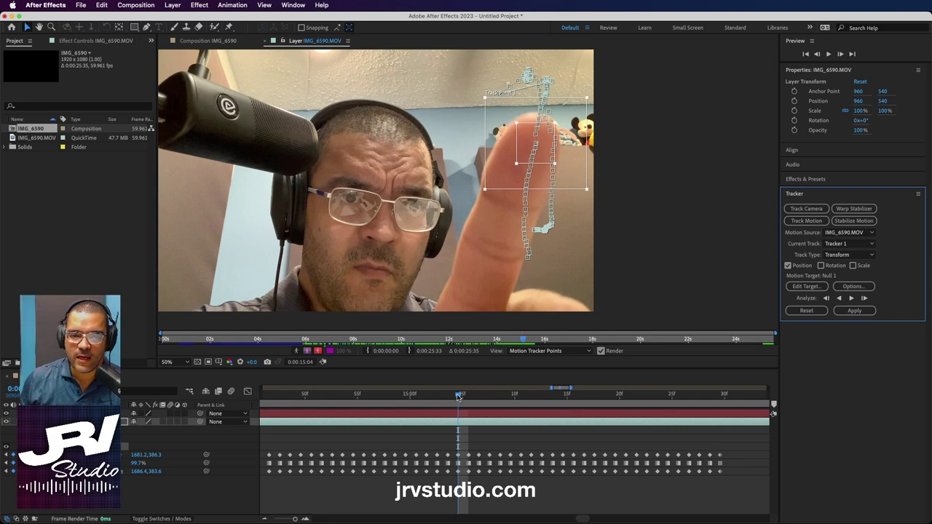
drag(457, 397, 722, 398)
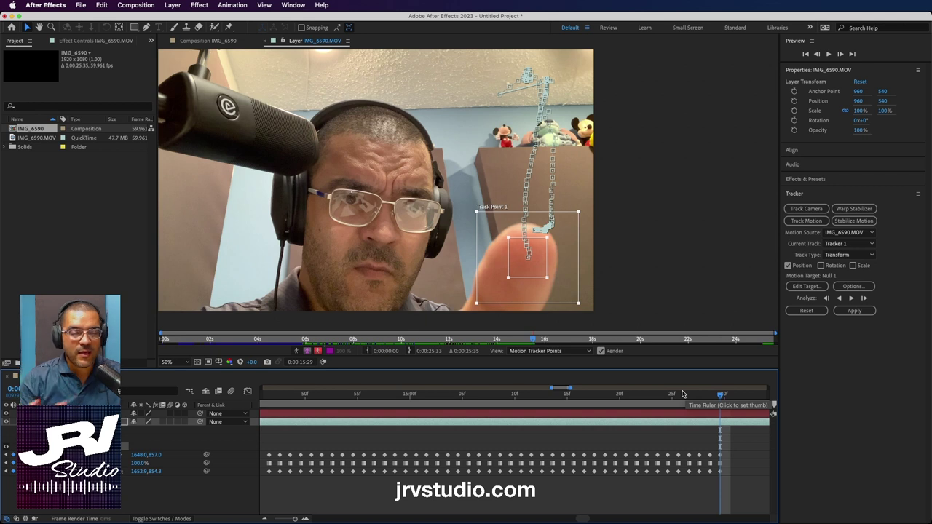
- Zoom the timeline out and move the playhead to 0:00:16:13, past the tracked keyframes
scroll(652, 437, right, 5)
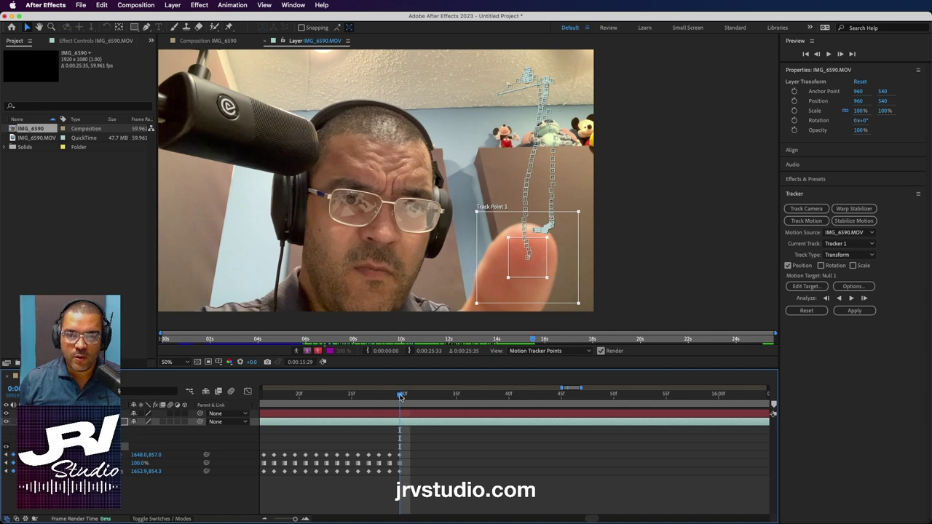
mouse_move(400, 397)
mouse_down()
mouse_move(695, 398)
mouse_move(320, 394)
mouse_up()
scroll(374, 397, left, 5)
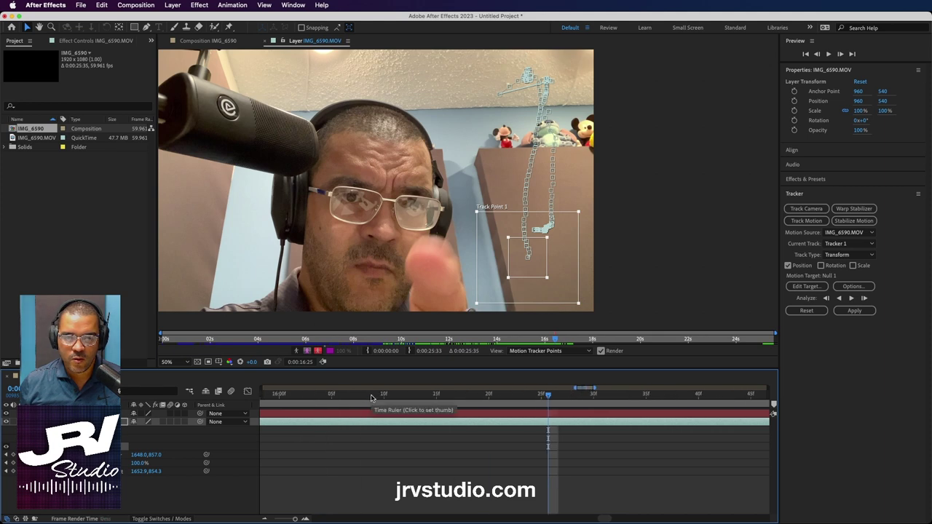
key(minus)
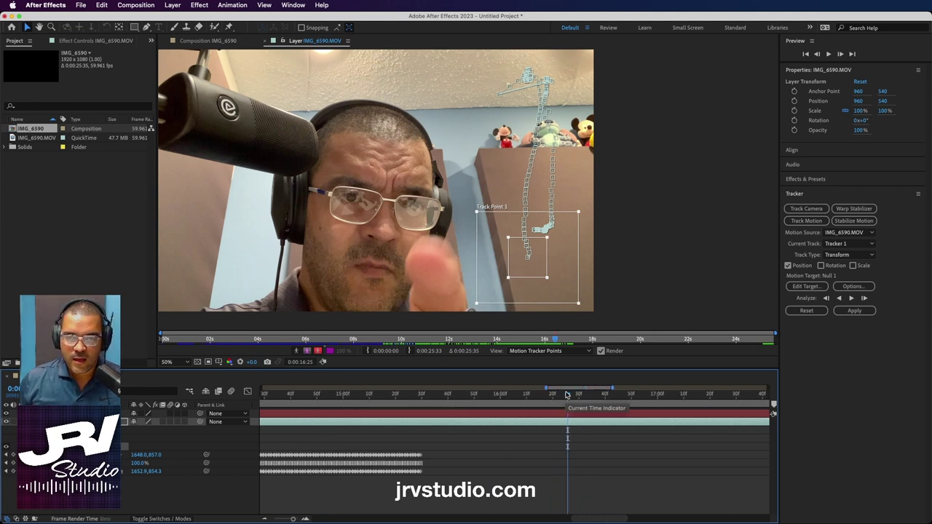
click(552, 397)
drag(552, 397, 536, 400)
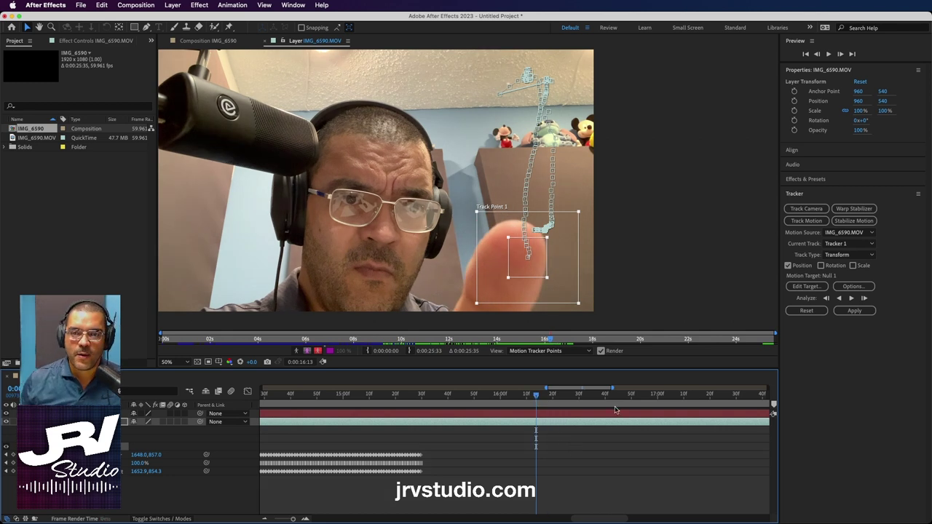
- Drag Track Point 1 onto the fingertip at 0:00:16:13, shrink its search region, and nudge it up
drag(535, 273, 517, 264)
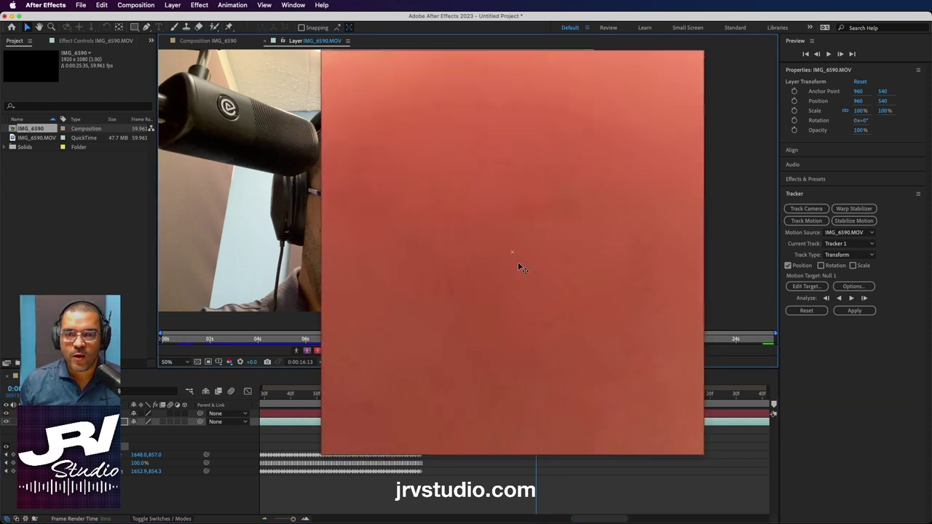
drag(460, 207, 474, 214)
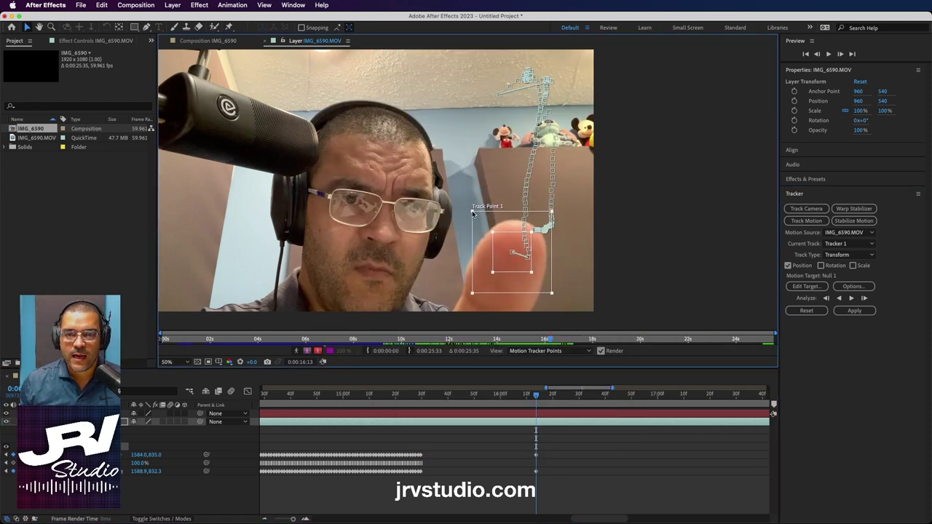
click(501, 241)
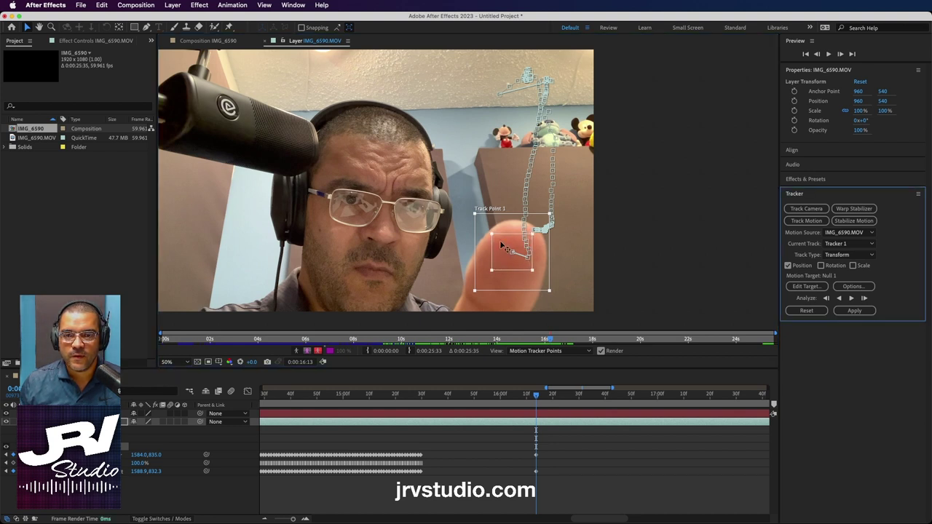
drag(541, 281, 543, 277)
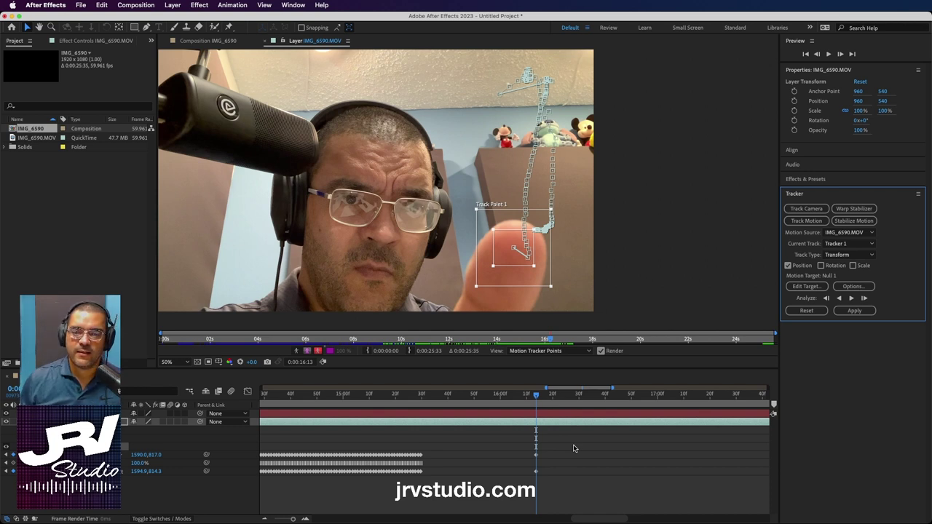
- Run the tracker from 0:00:16:13, stop it, and check the track around 16 seconds
click(839, 298)
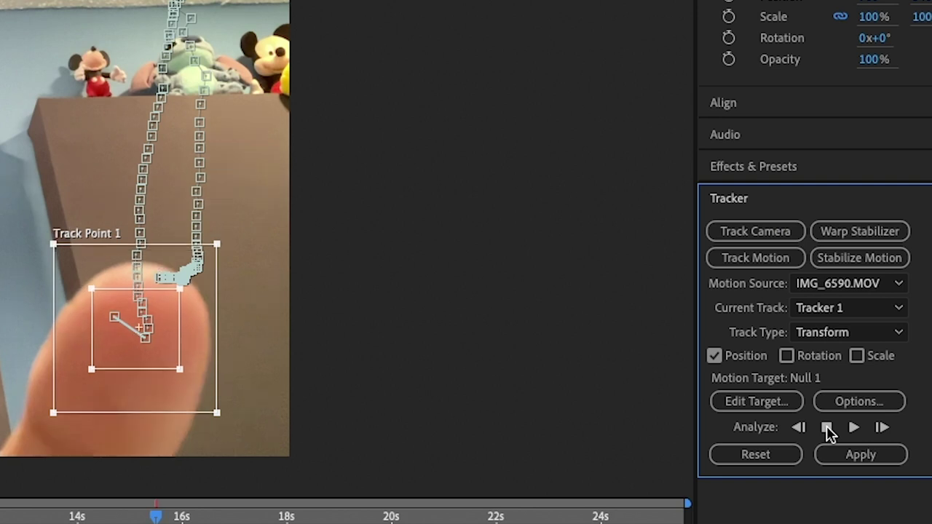
click(827, 428)
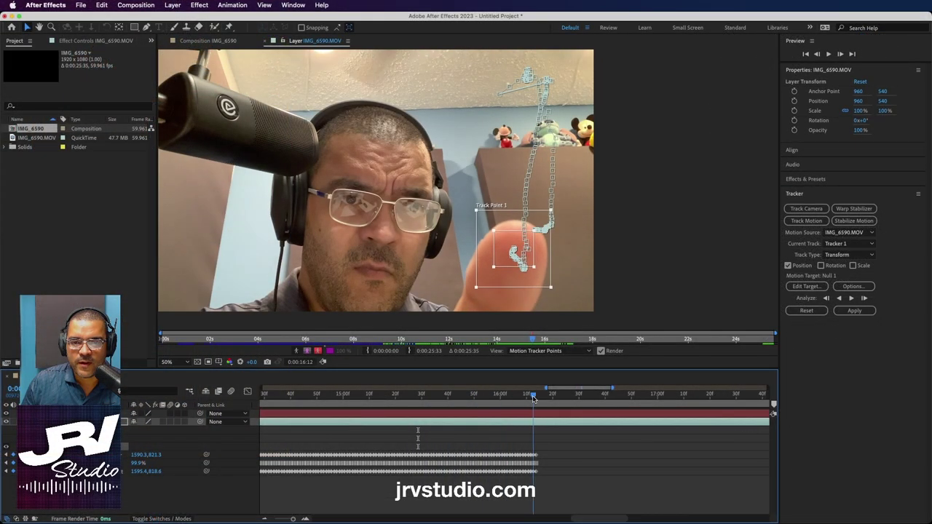
drag(533, 398, 606, 446)
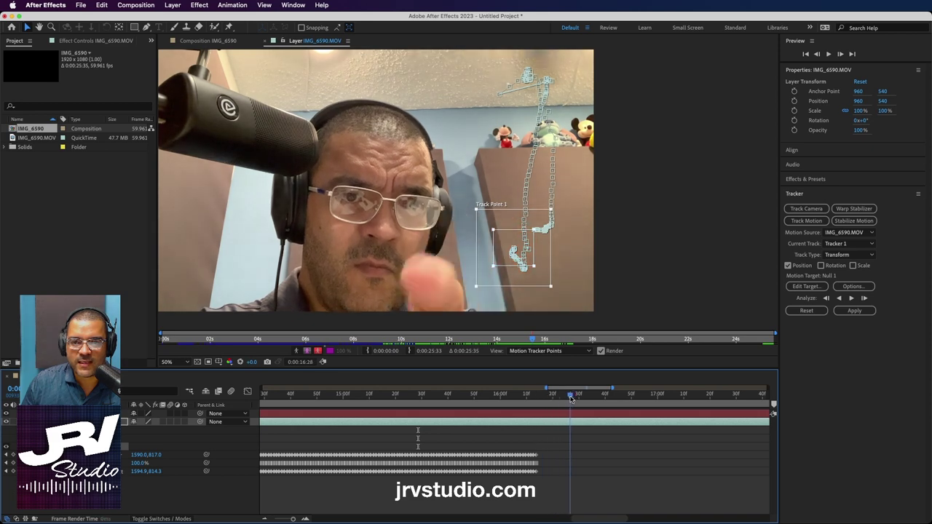
- Scrub through 18–19 seconds to find the exact drifting frame, then widen the timeline view
scroll(606, 445, right, 3)
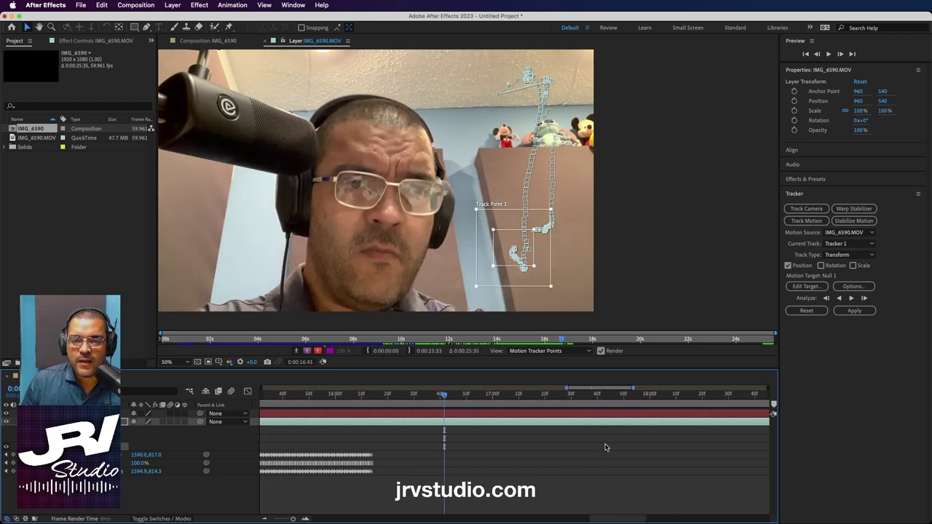
scroll(583, 446, right, 3)
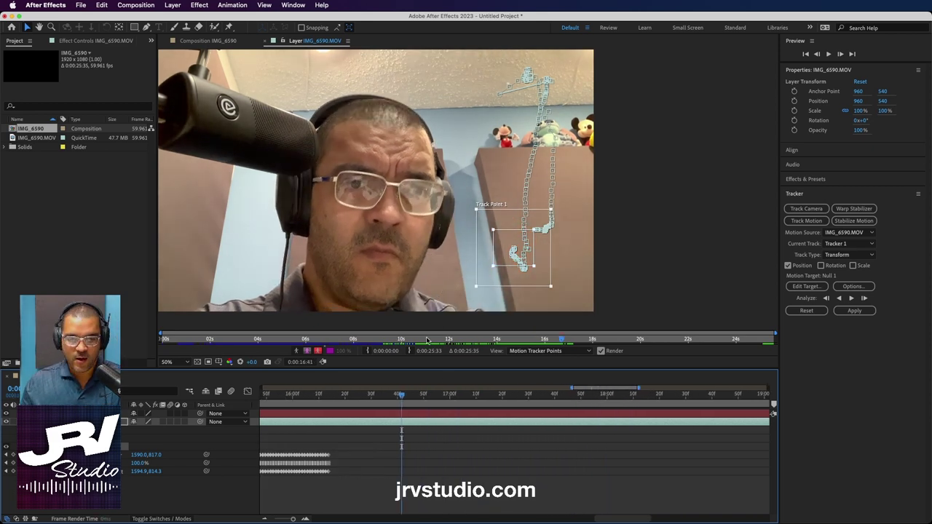
drag(411, 397, 634, 404)
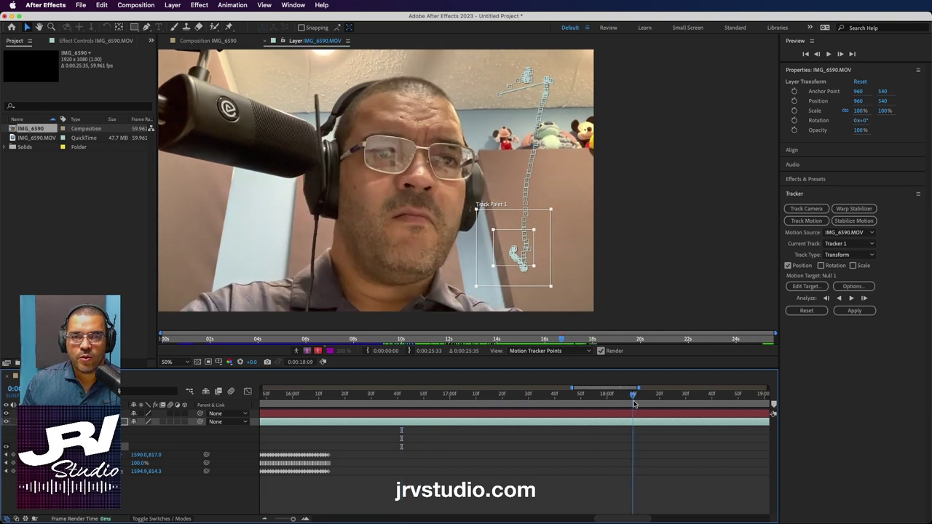
scroll(593, 455, right, 4)
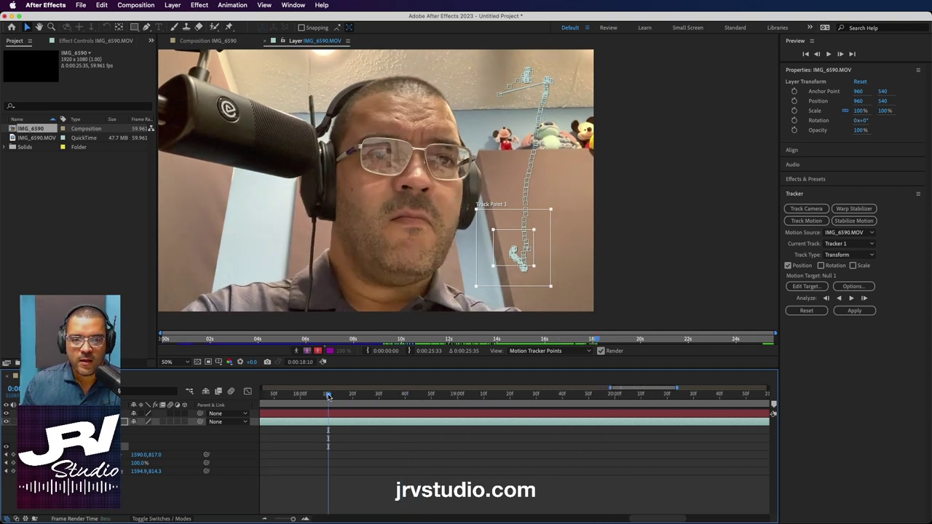
drag(327, 396, 616, 406)
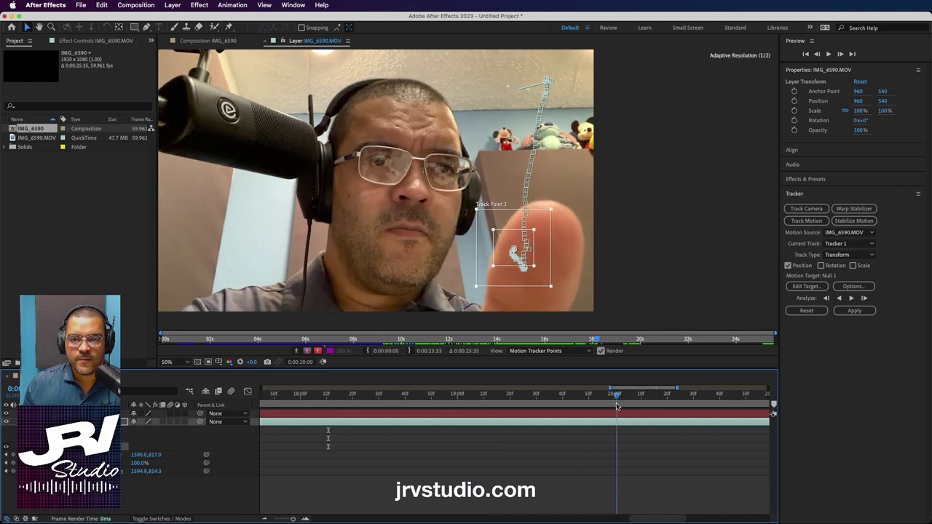
drag(616, 406, 318, 412)
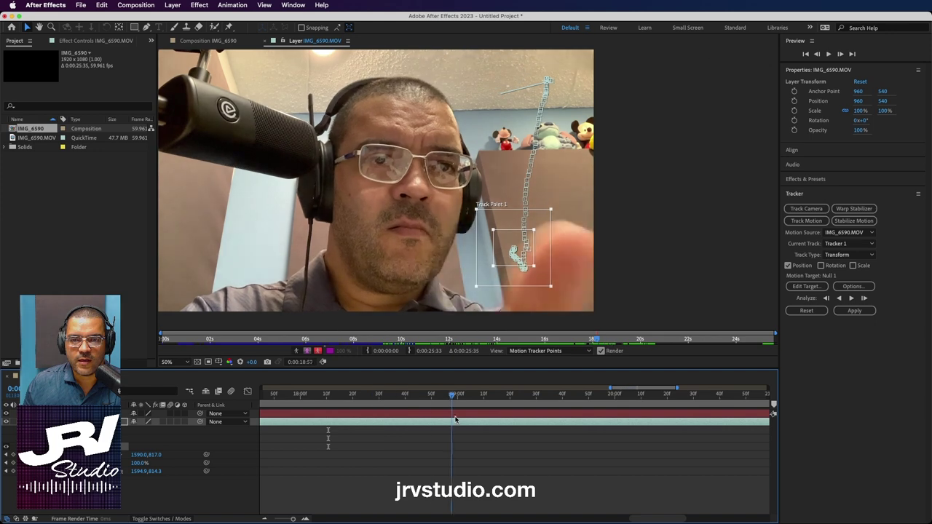
drag(383, 414, 449, 414)
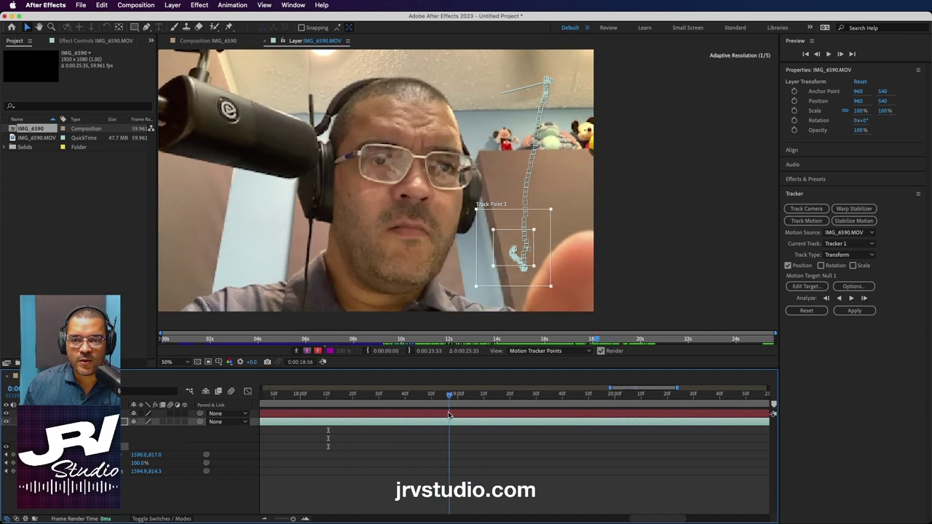
drag(449, 415, 455, 414)
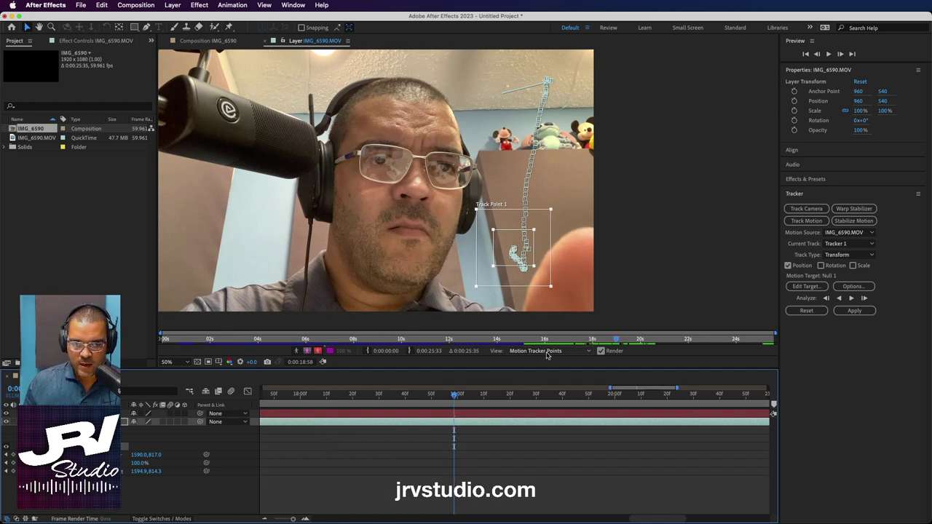
drag(610, 388, 762, 388)
- Zoom out to the full 24-second timeline and scrub to 0:00:21:34, where the fingertip reappears
drag(495, 389, 263, 389)
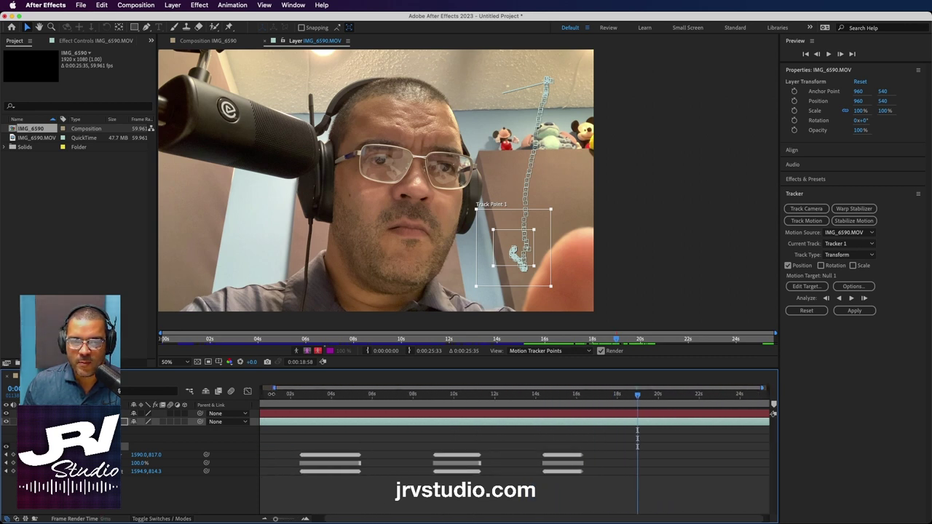
drag(762, 388, 781, 388)
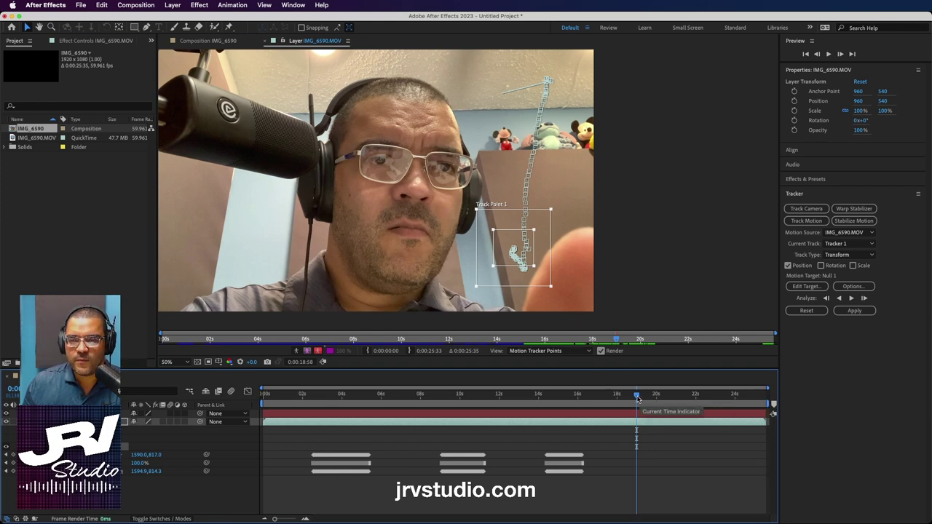
mouse_move(636, 395)
mouse_down()
mouse_move(728, 396)
mouse_move(640, 397)
mouse_up()
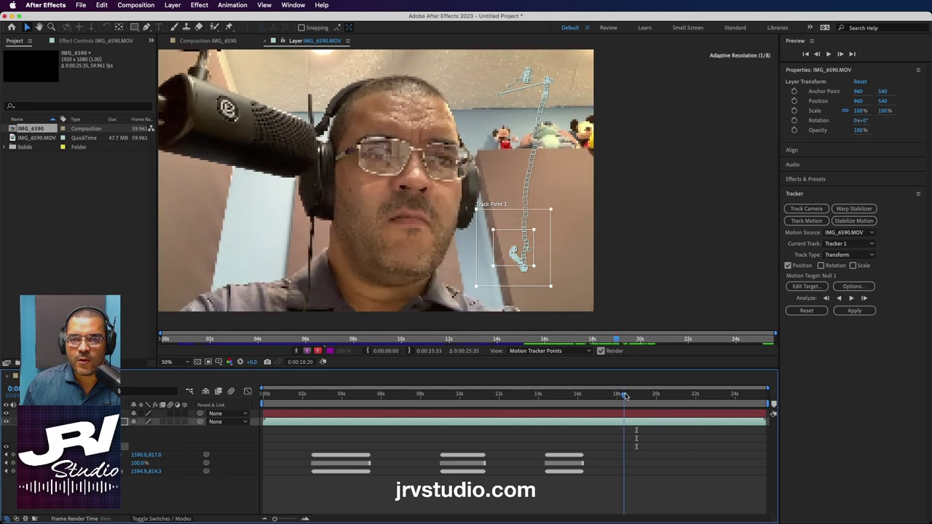
mouse_move(639, 397)
mouse_down()
mouse_move(649, 396)
mouse_move(605, 395)
mouse_up()
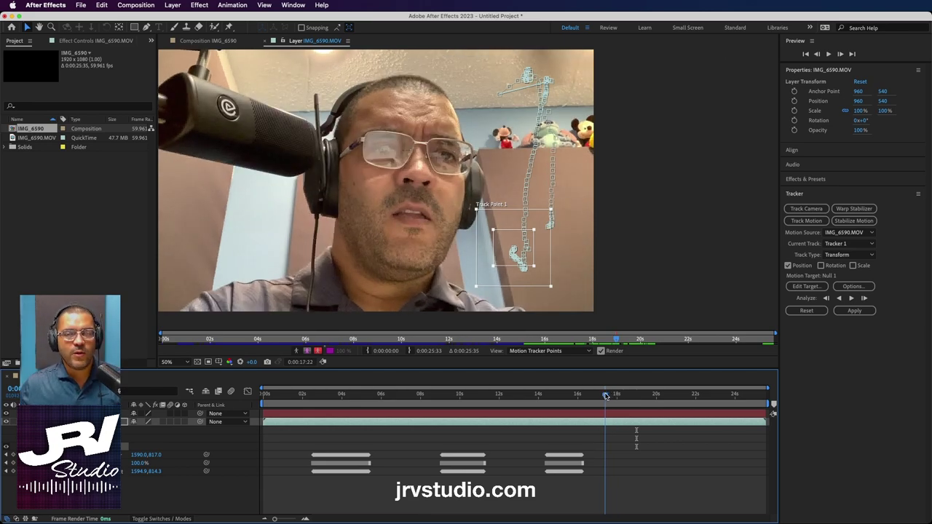
drag(605, 395, 637, 393)
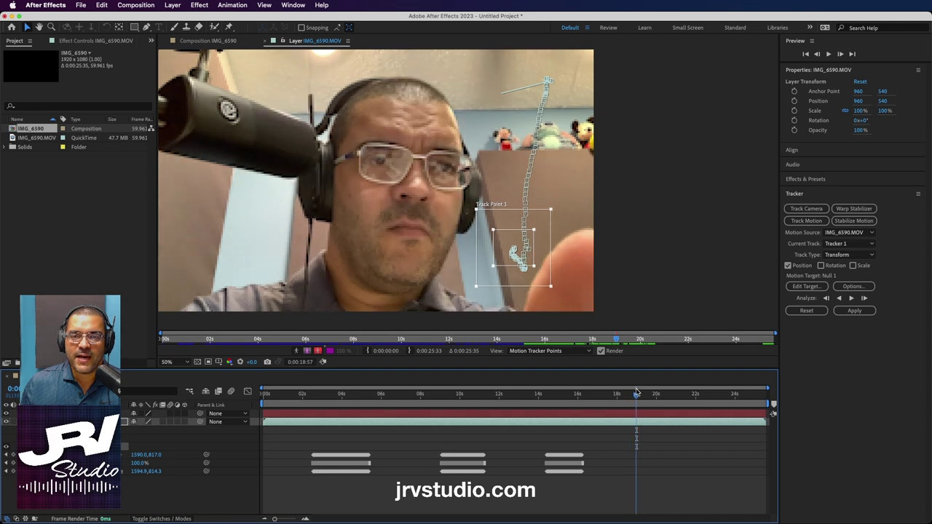
drag(637, 393, 683, 393)
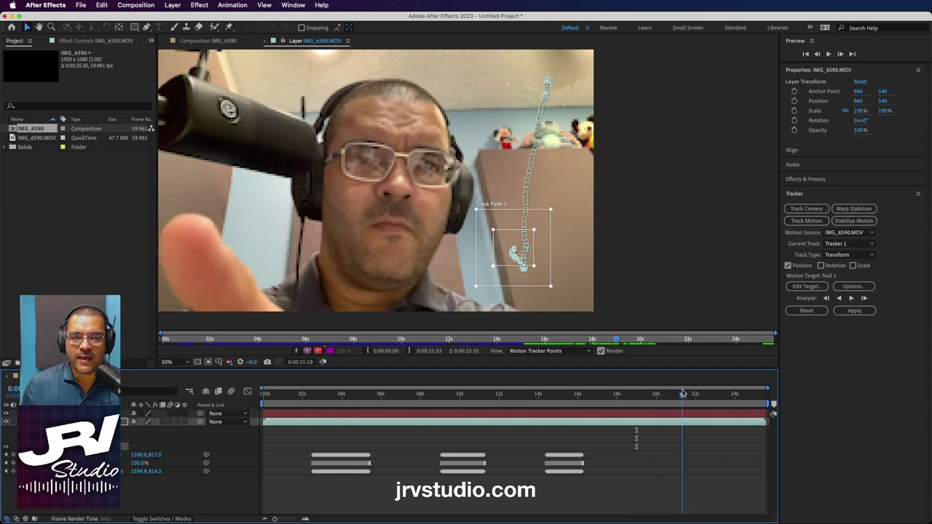
drag(683, 394, 688, 393)
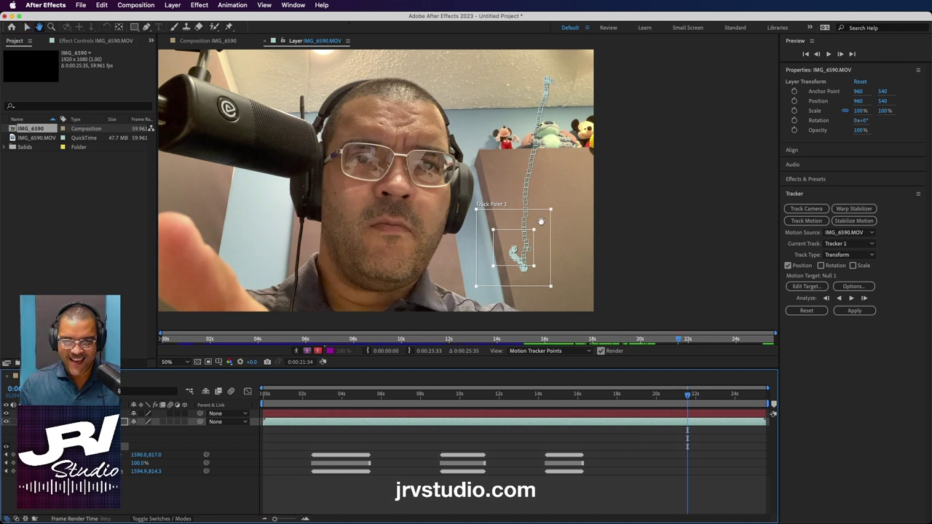
- Pan the viewer and move the playhead to 0:00:22:08, where the fingertip is clear
drag(564, 218, 639, 221)
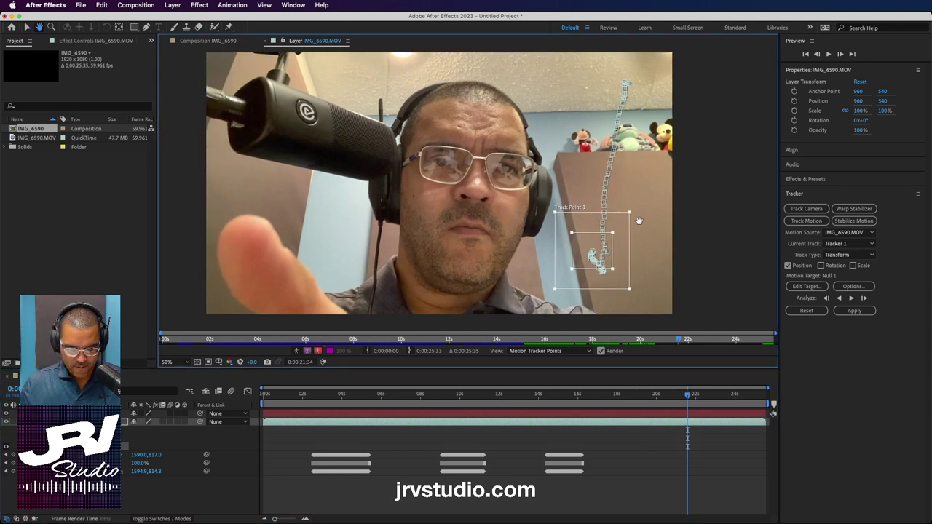
drag(687, 394, 698, 394)
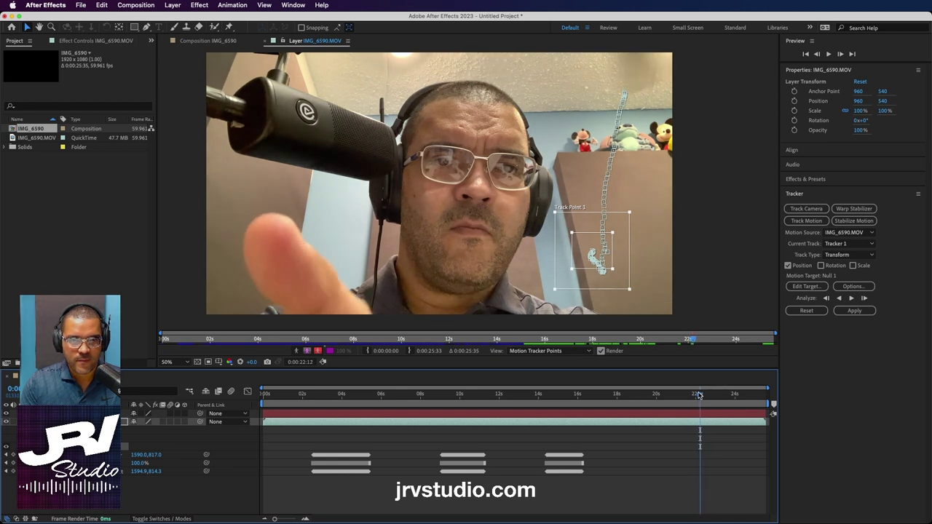
drag(698, 395, 698, 395)
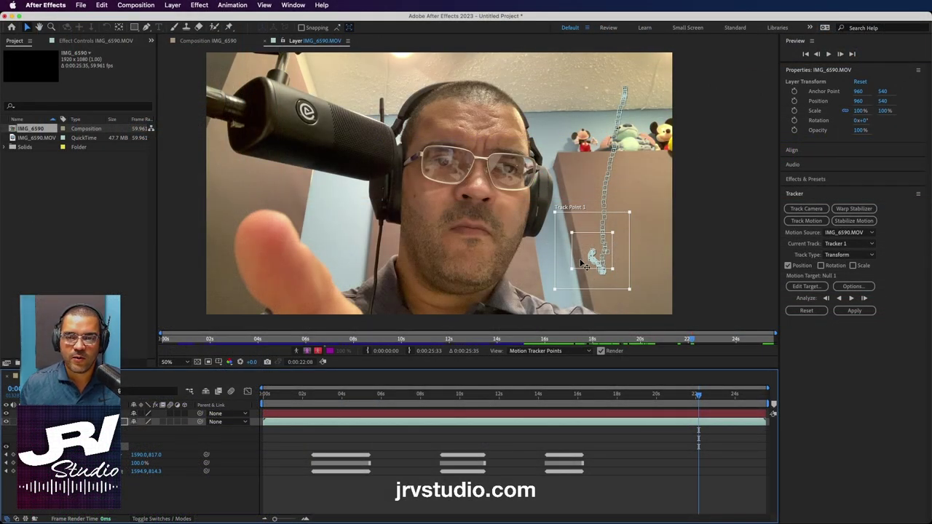
- Place Track Point 1 on the fingertip, enlarging the search box and tightening the feature box
drag(581, 264, 249, 261)
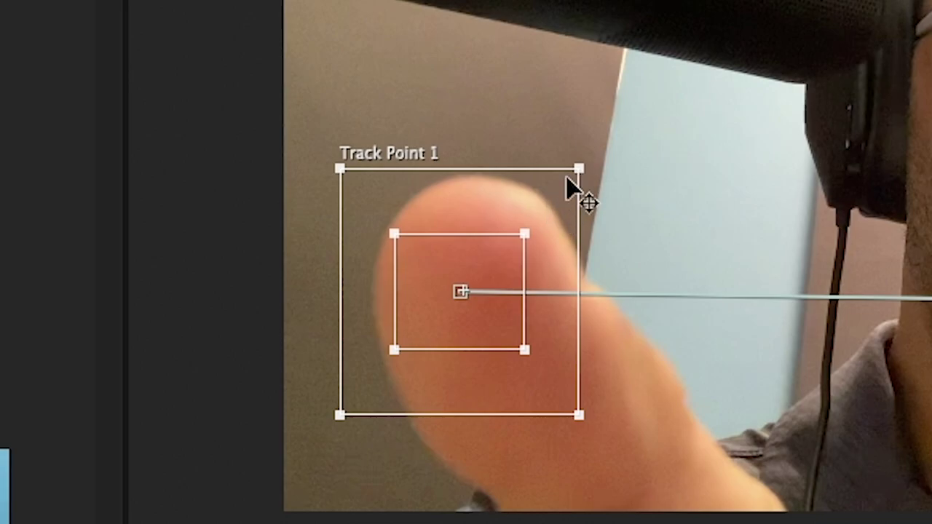
drag(531, 205, 532, 180)
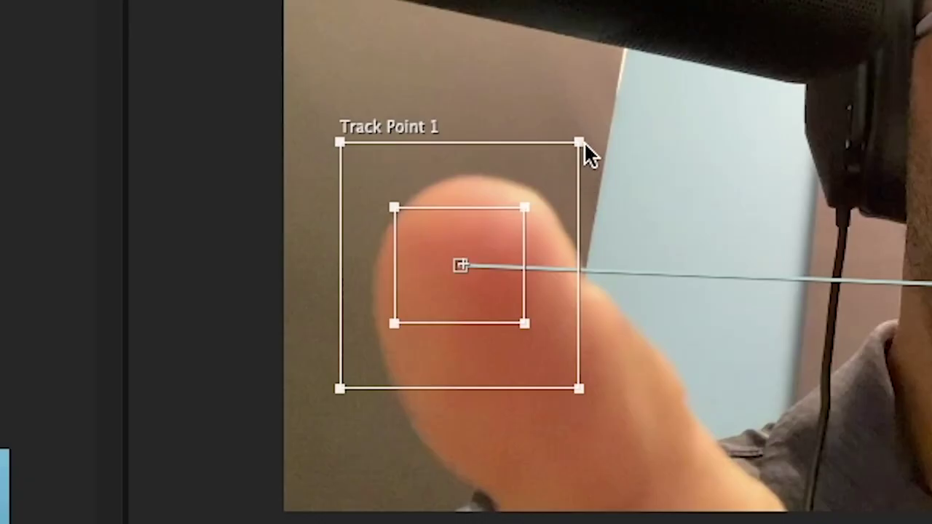
drag(581, 143, 590, 141)
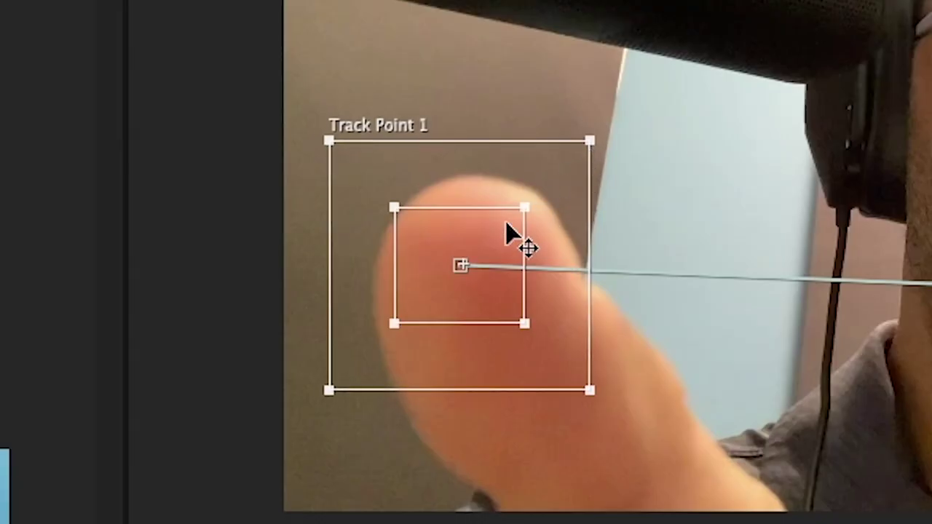
drag(522, 207, 514, 212)
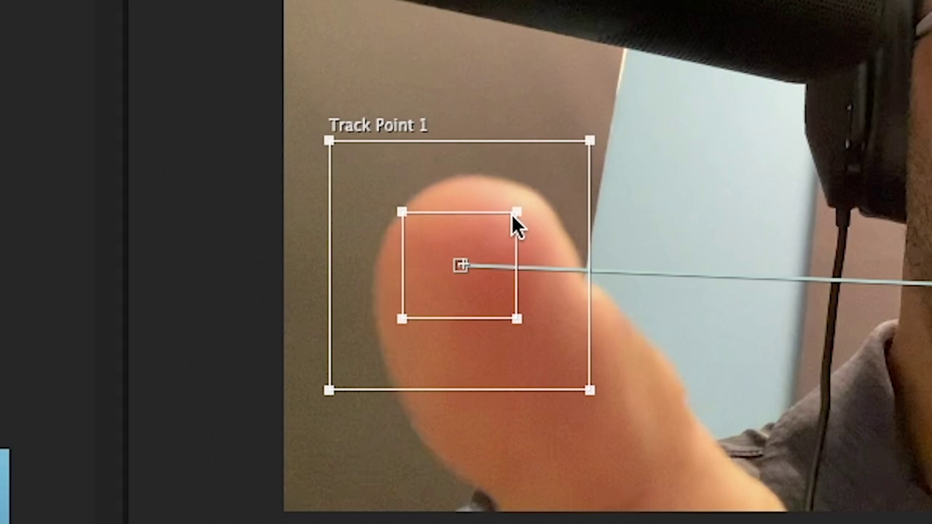
drag(431, 243, 426, 248)
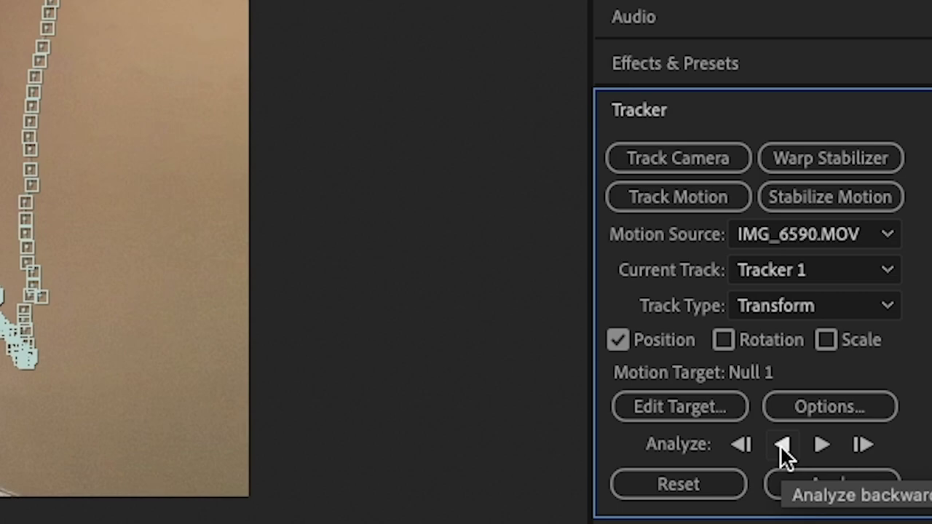
- Analyze backward from about 22 seconds, tracking the fingertip back toward 0:00:19:13
click(780, 444)
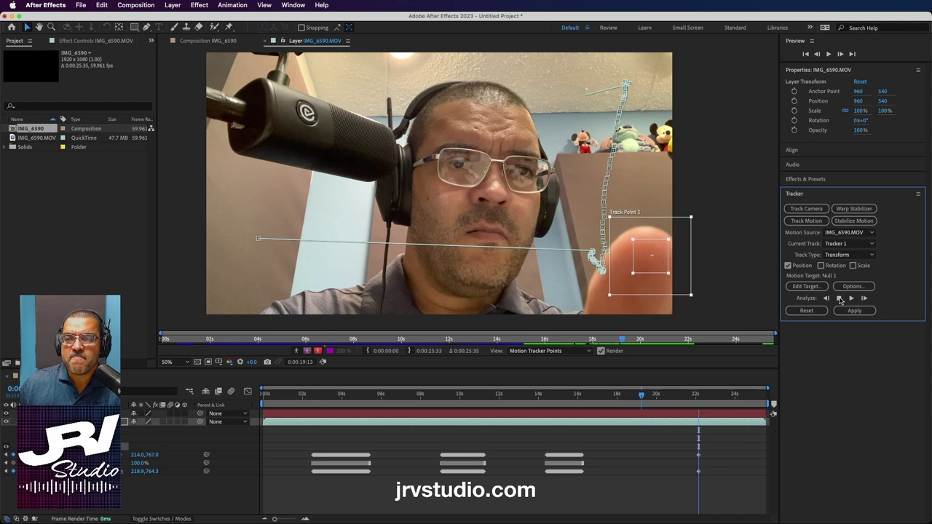
- Stop the backward track near 18:28 and scrub back to 0:00:16:10 to see where tracks meet
click(840, 299)
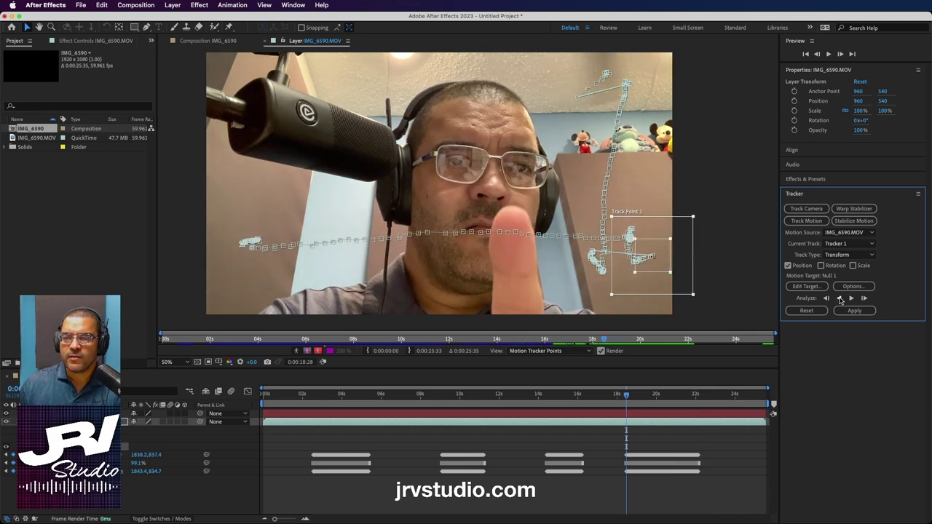
click(621, 396)
mouse_move(621, 396)
mouse_down()
mouse_move(580, 395)
mouse_move(613, 397)
mouse_up()
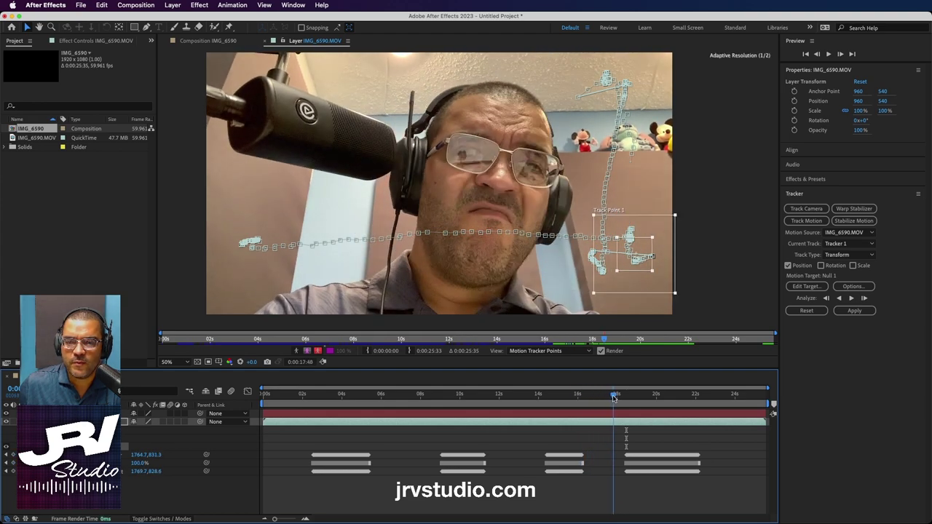
drag(614, 397, 588, 397)
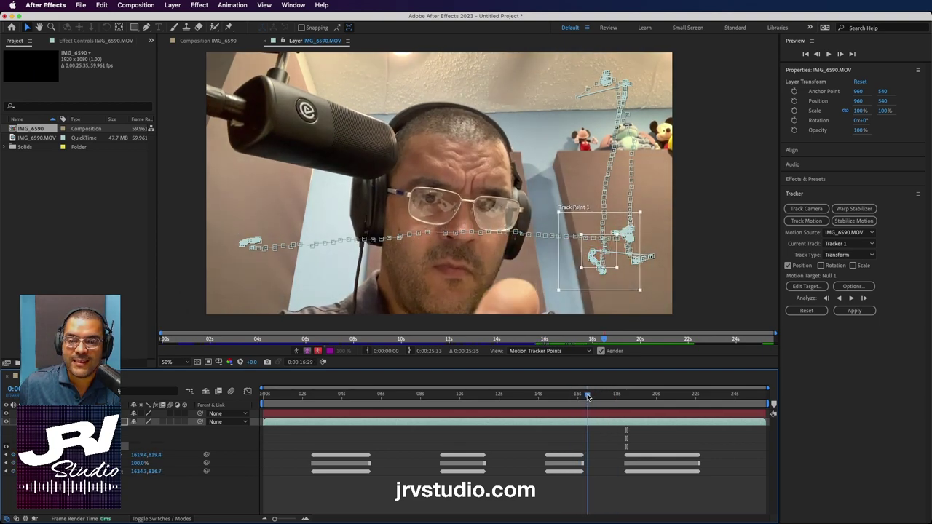
drag(587, 396, 580, 396)
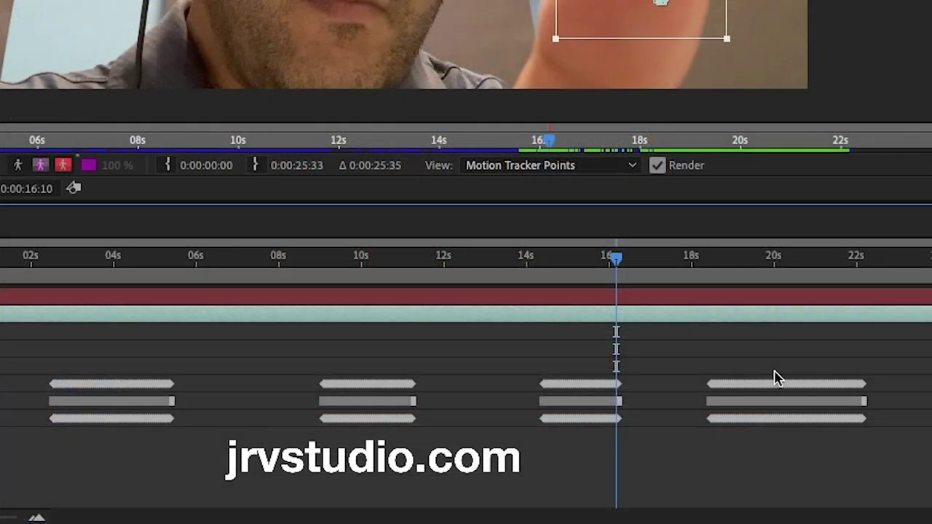
- Clear the track point selection and zoom the timeline in to show individual keyframes
click(681, 339)
scroll(705, 365, up, 5)
scroll(705, 365, up, 3)
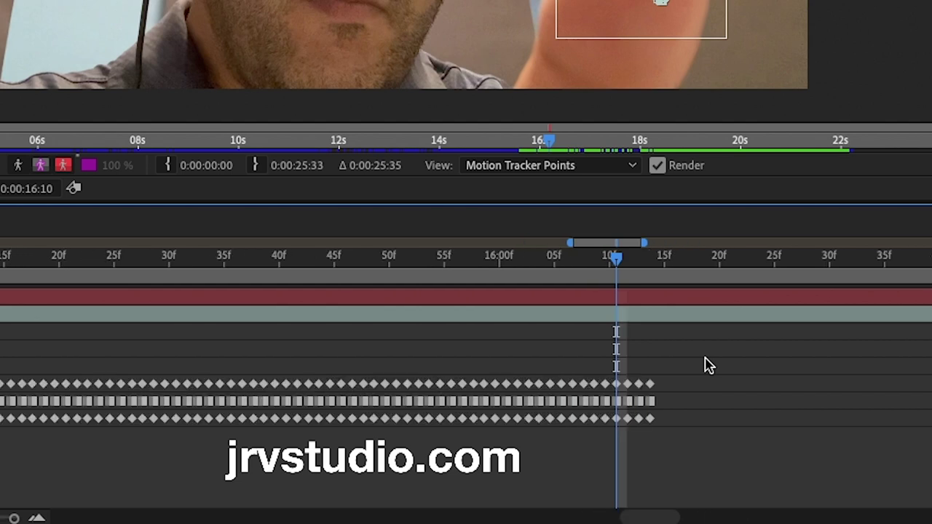
scroll(704, 365, up, 2)
drag(615, 262, 677, 266)
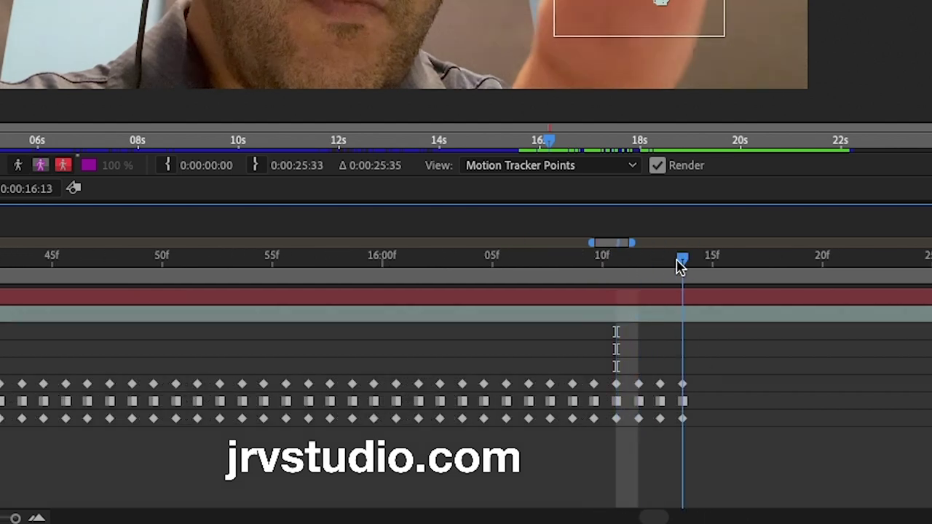
- Scroll along the timeline to the tracking gap and jump to 18:28, where tracking resumes
scroll(718, 393, right, 5)
scroll(725, 396, right, 3)
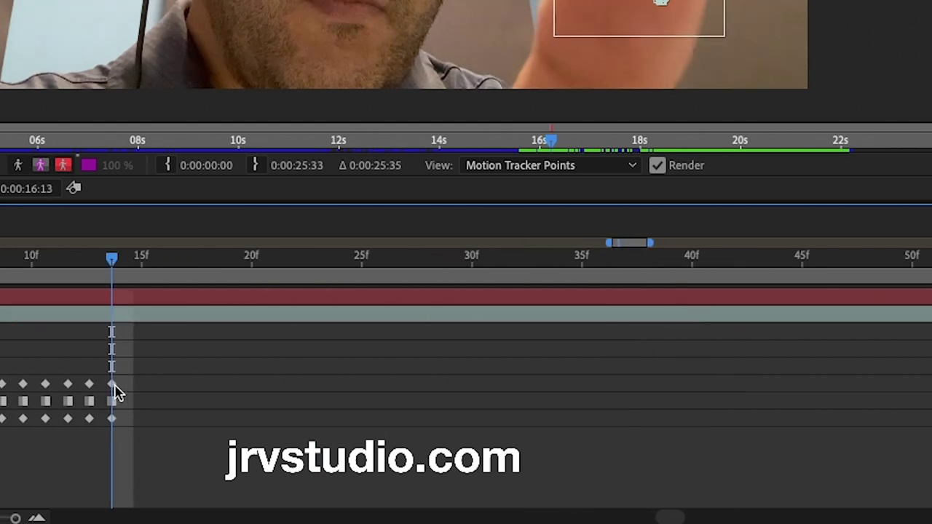
scroll(116, 389, right, 3)
scroll(196, 385, right, 5)
scroll(208, 387, right, 5)
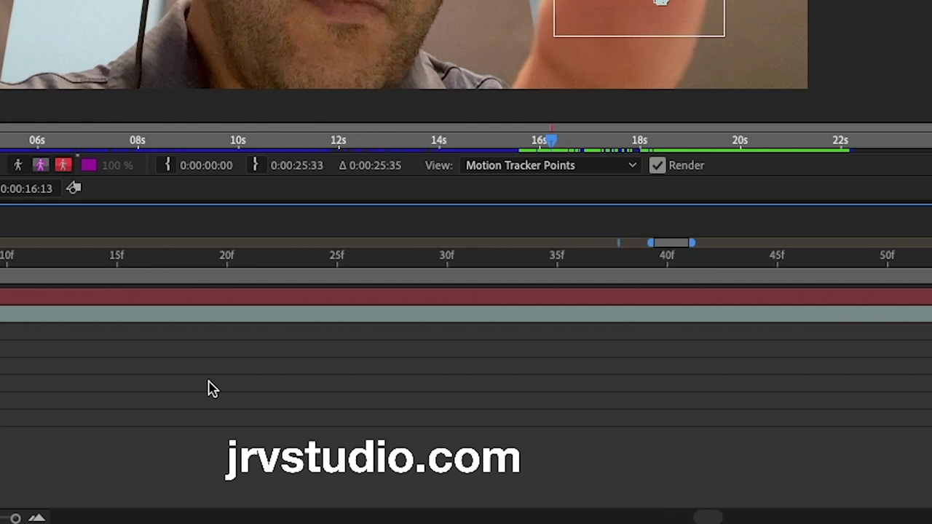
scroll(214, 387, right, 4)
drag(670, 242, 576, 244)
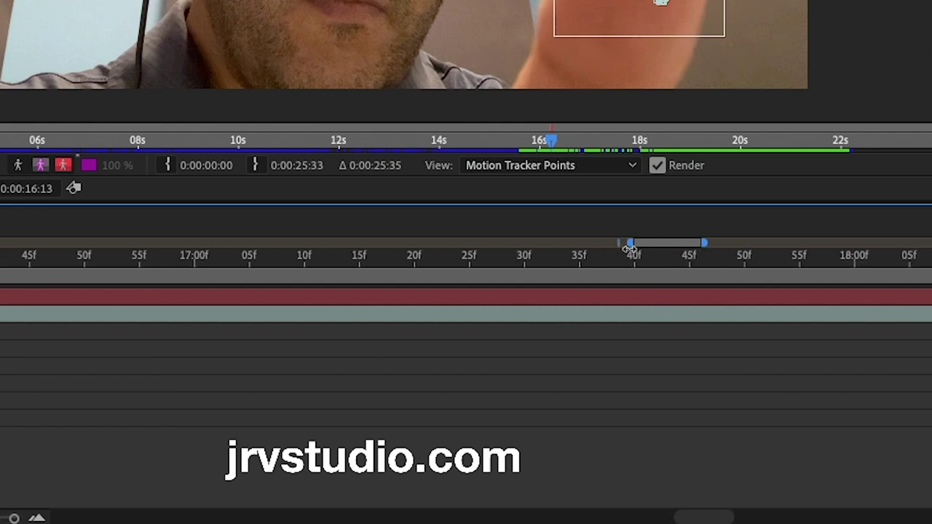
scroll(595, 349, right, 5)
scroll(596, 356, left, 3)
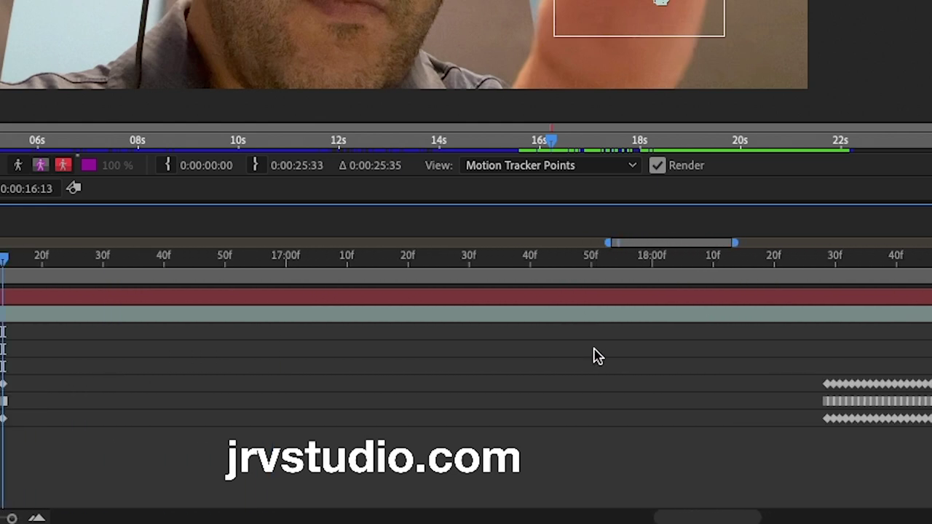
click(827, 259)
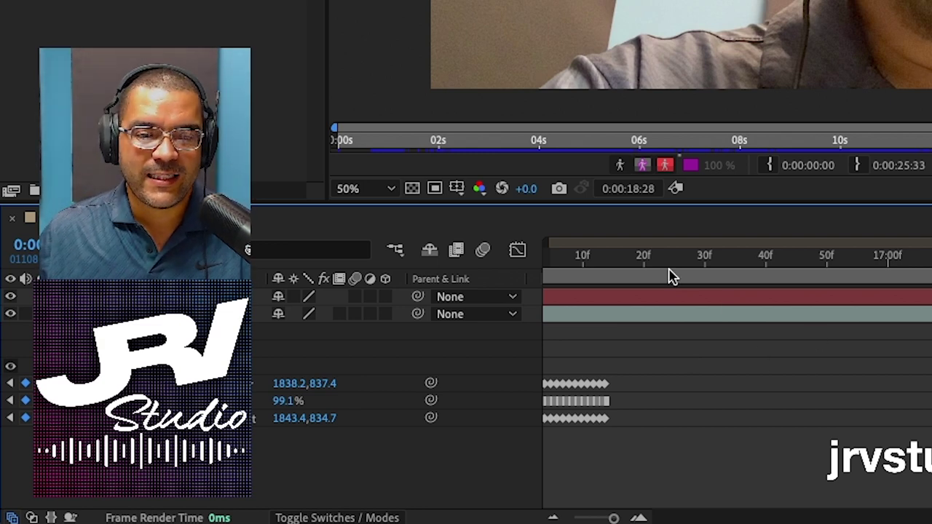
- Return to 16:13, the last tracked frame, and marquee-select its track keyframes
drag(627, 259, 604, 263)
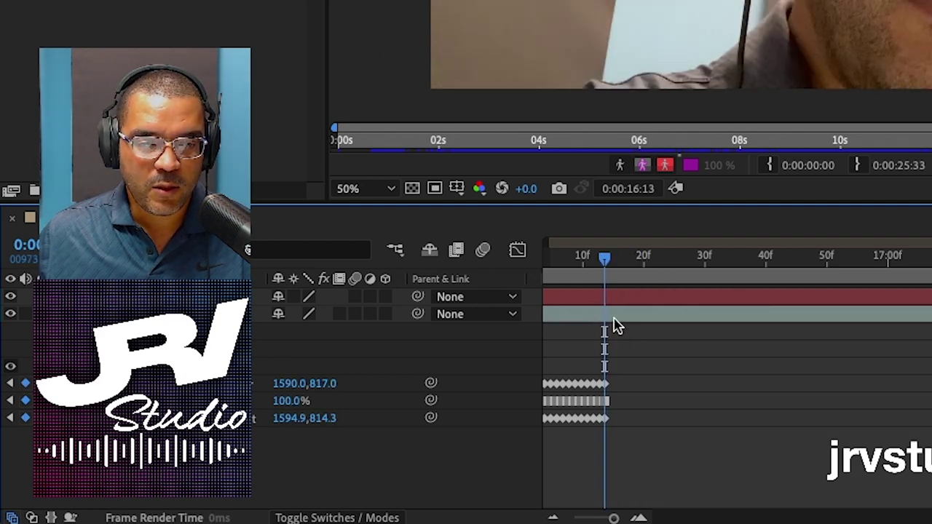
key(=)
key(=)
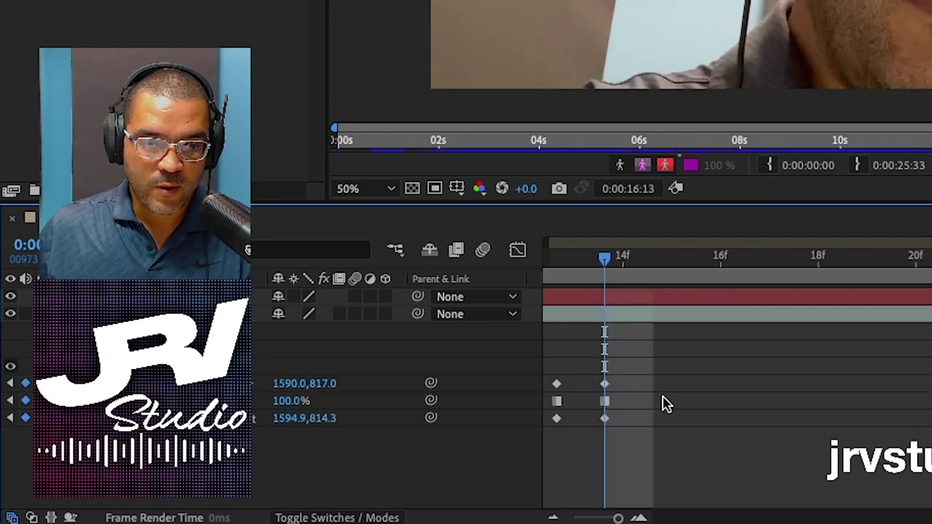
key(=)
drag(880, 343, 825, 460)
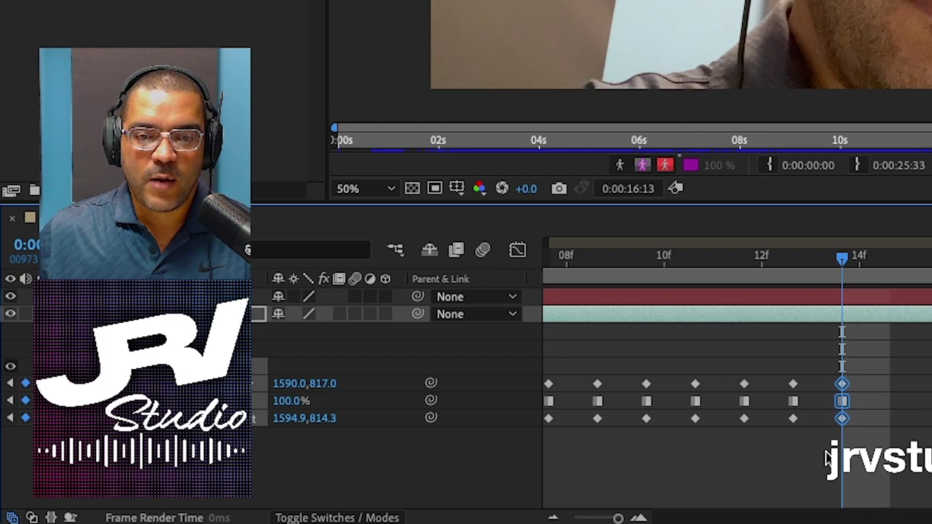
- Toggle the 16:13 keyframes to hold keyframes and step a few frames past to check
right_click(842, 421)
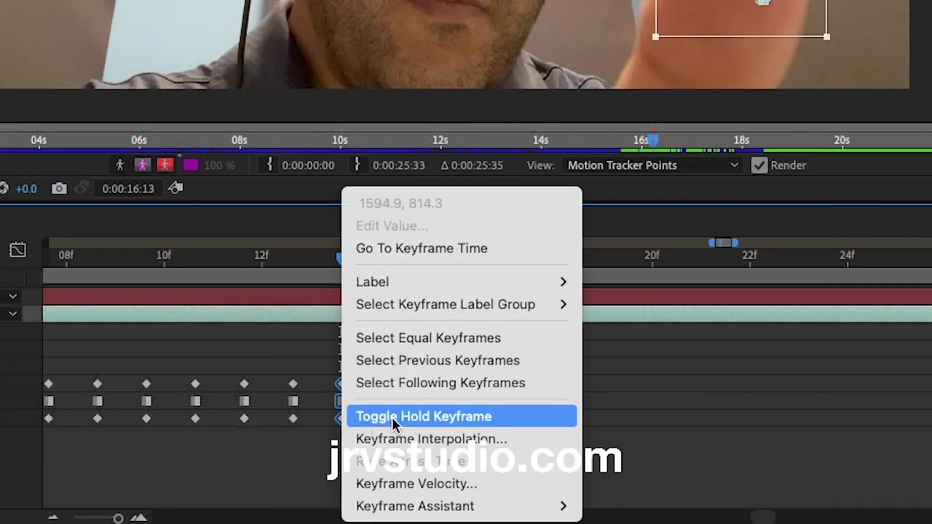
click(391, 416)
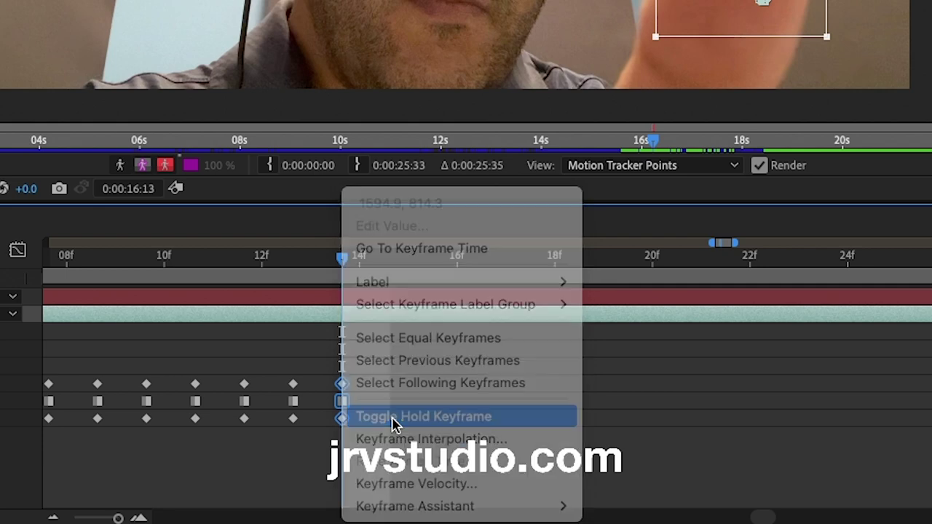
mouse_move(342, 262)
mouse_down()
mouse_move(421, 260)
mouse_move(339, 263)
mouse_up()
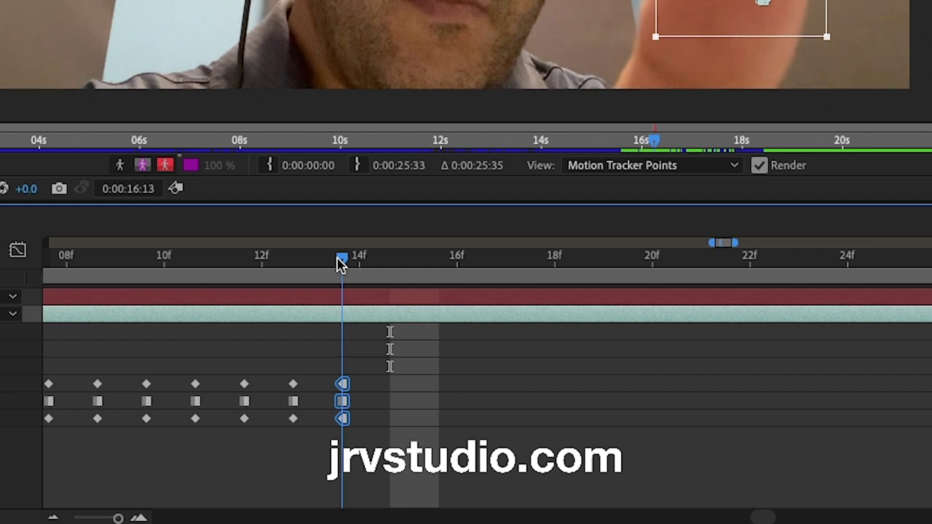
key(Page_Down)
key(Page_Down)
key(Page_Down)
- Zoom the timeline out and move the playhead to 18:28, where tracking resumes
scroll(682, 371, right, 6)
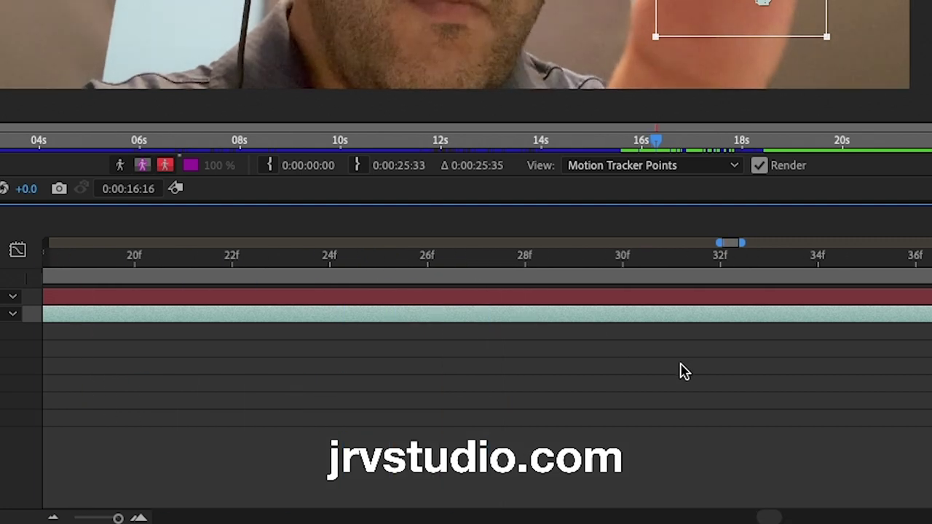
scroll(683, 370, right, 4)
drag(748, 248, 838, 258)
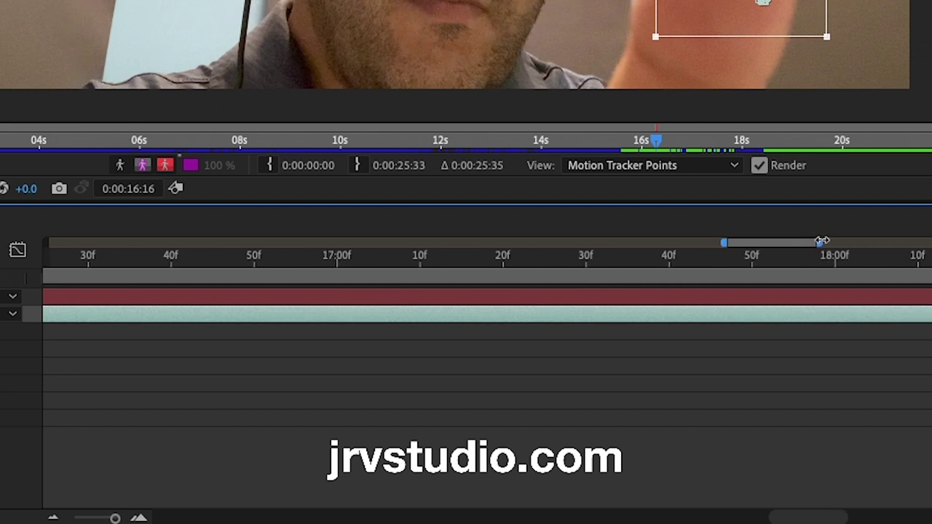
drag(900, 256, 911, 257)
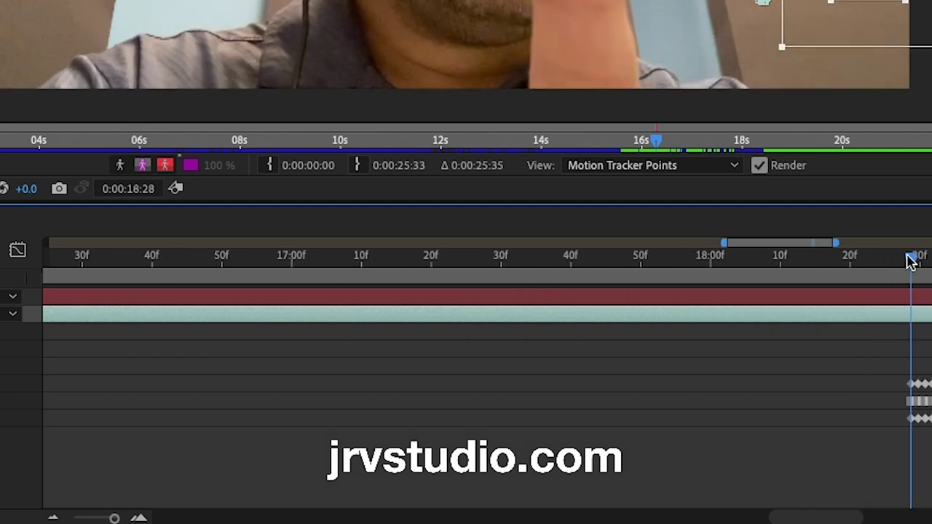
- Compare frames 18:25 through 18:28 where the track resumes
scroll(926, 351, right, 5)
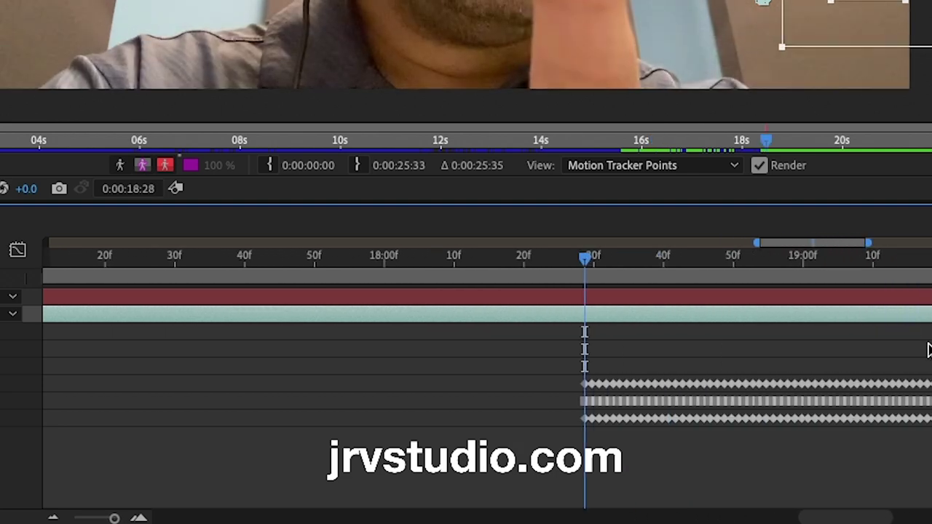
key(equal)
key(equal)
key(equal)
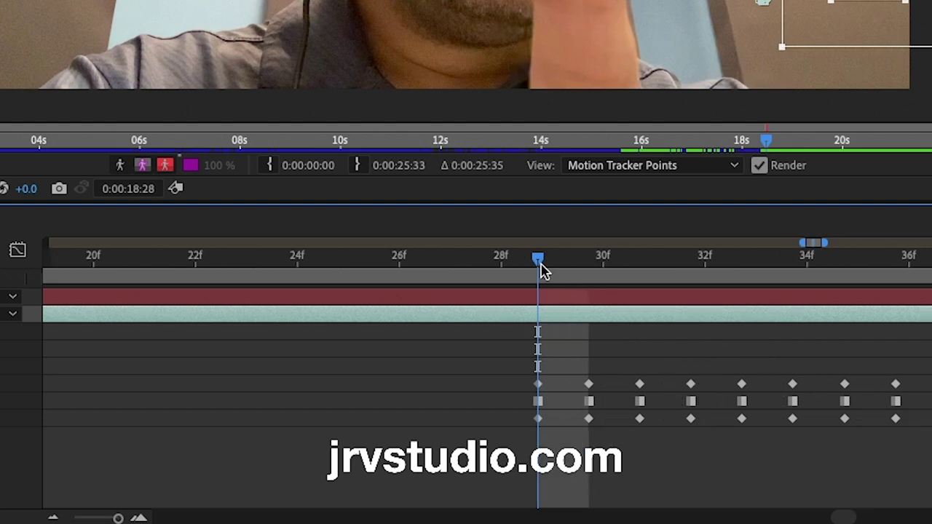
mouse_move(541, 259)
mouse_down()
mouse_move(508, 259)
mouse_move(707, 272)
mouse_move(454, 260)
mouse_up()
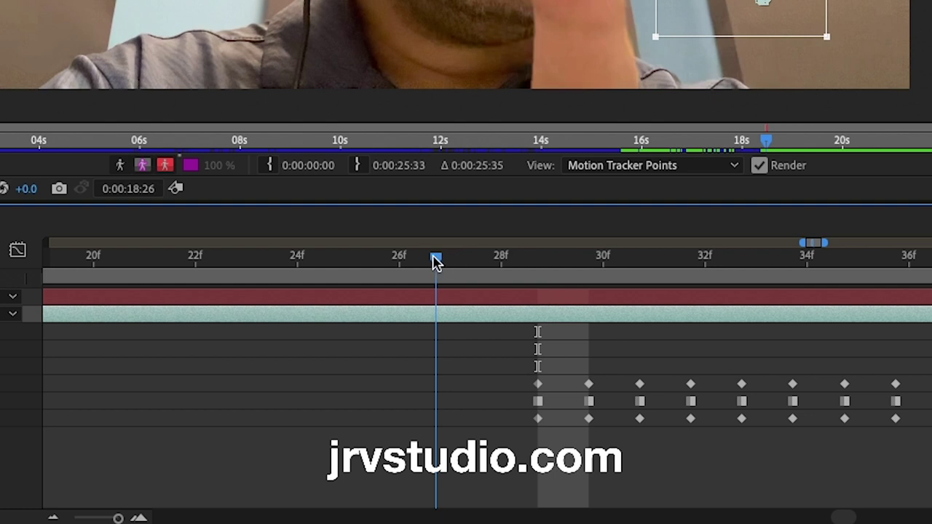
click(524, 261)
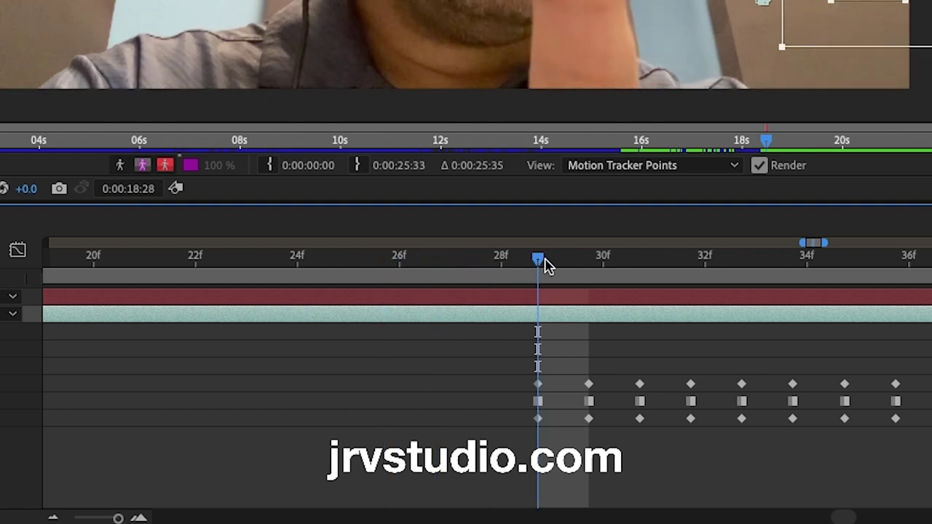
click(500, 262)
click(520, 260)
click(408, 256)
click(430, 256)
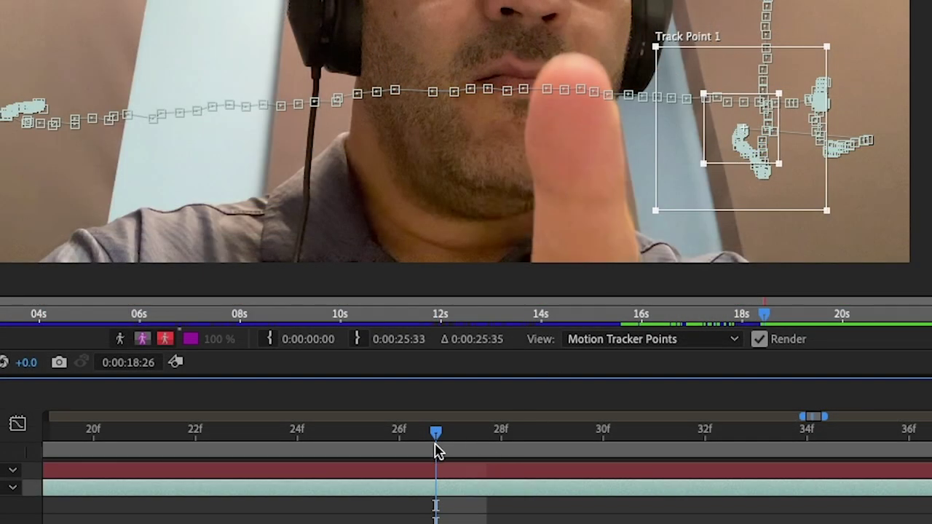
- Scrub forward and back to find 20:42, where the tracker box rejoins the fingertip
drag(440, 433, 931, 437)
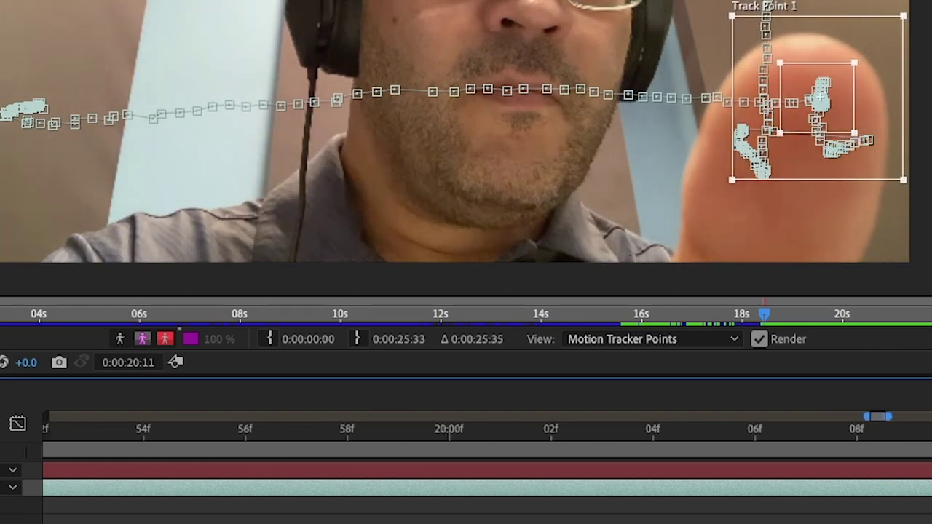
drag(880, 433, 167, 458)
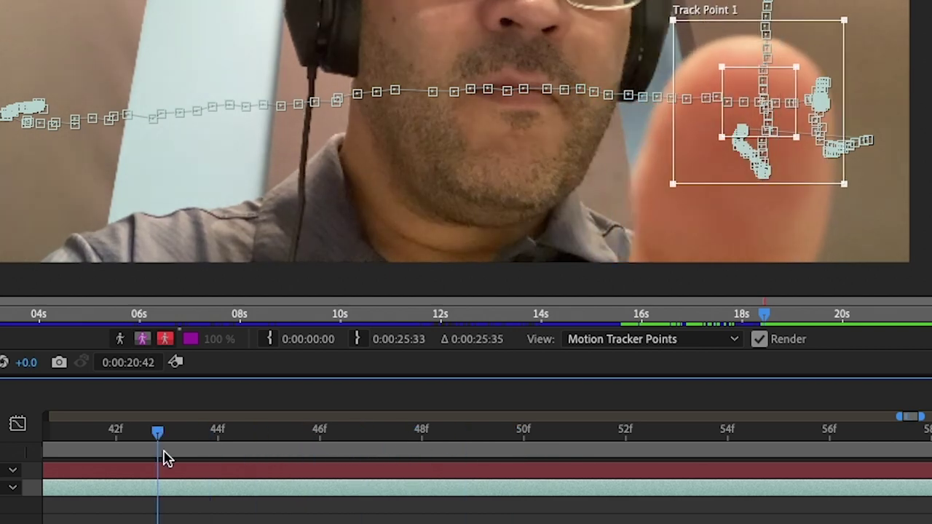
scroll(481, 505, up, 2)
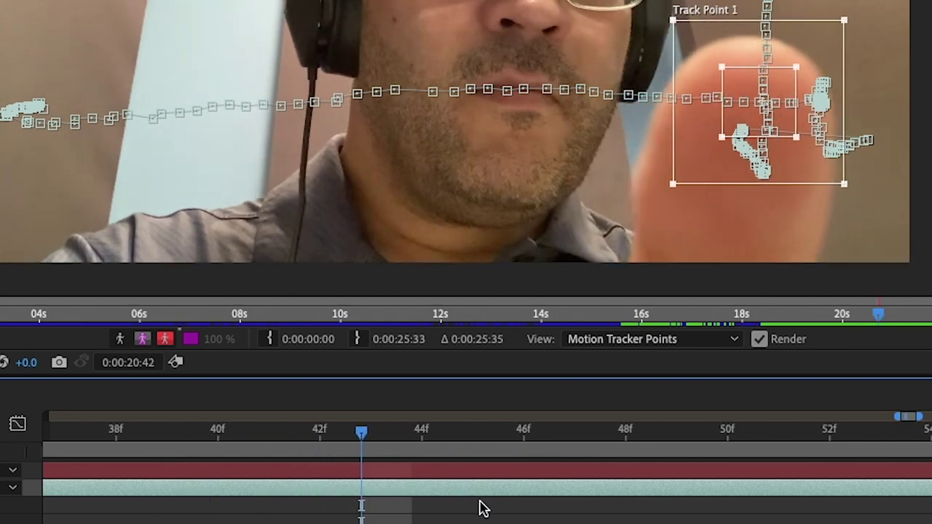
scroll(502, 507, down, 5)
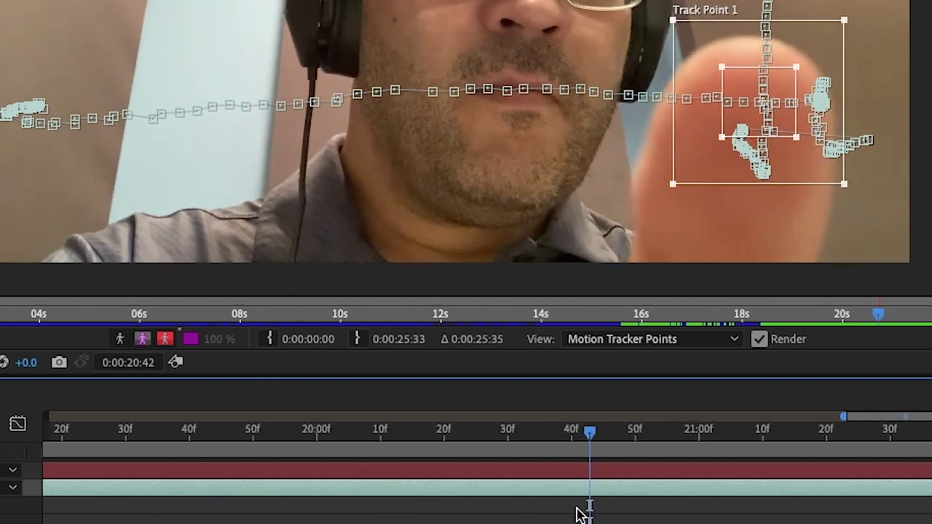
scroll(579, 513, up, 1)
scroll(571, 515, up, 1)
scroll(571, 515, down, 3)
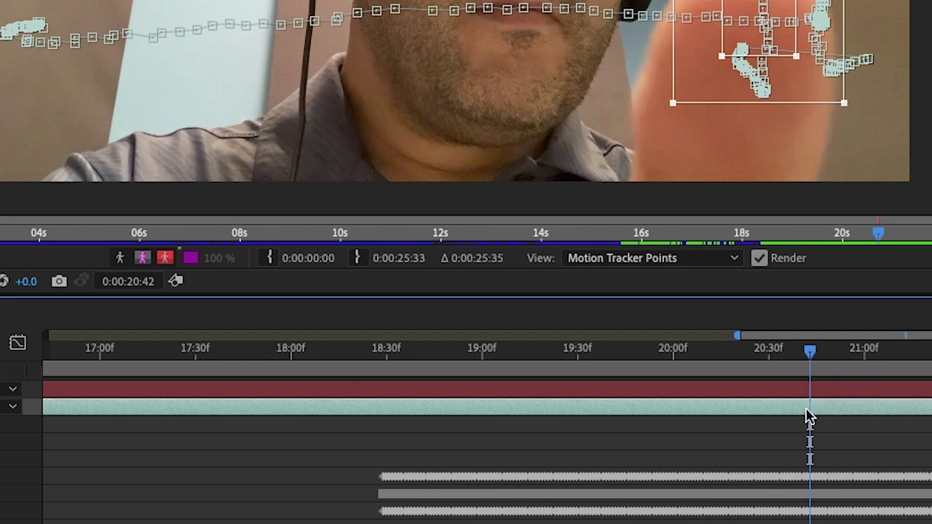
- Delete the drifted keyframes from about 18:30 to just before 20:42, then check around 20:40
drag(311, 435, 808, 523)
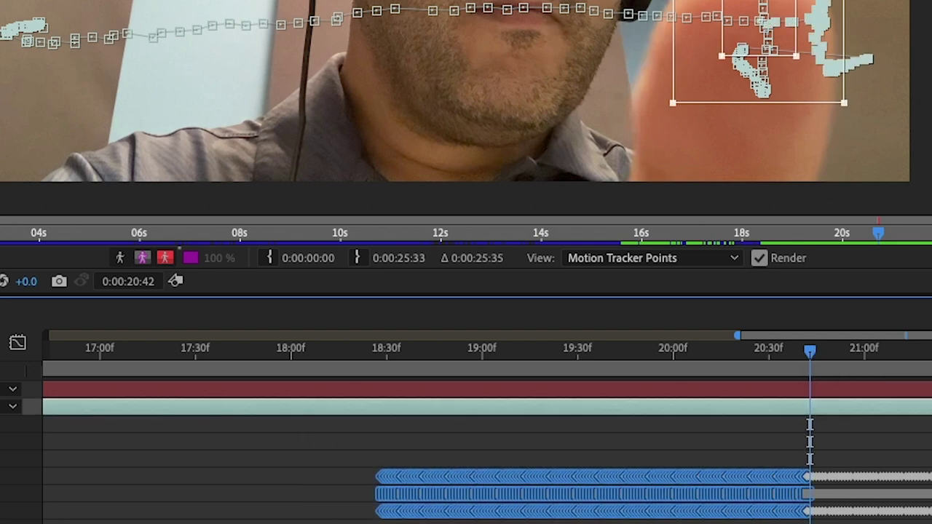
scroll(869, 454, up, 2)
scroll(866, 449, up, 3)
scroll(832, 480, up, 2)
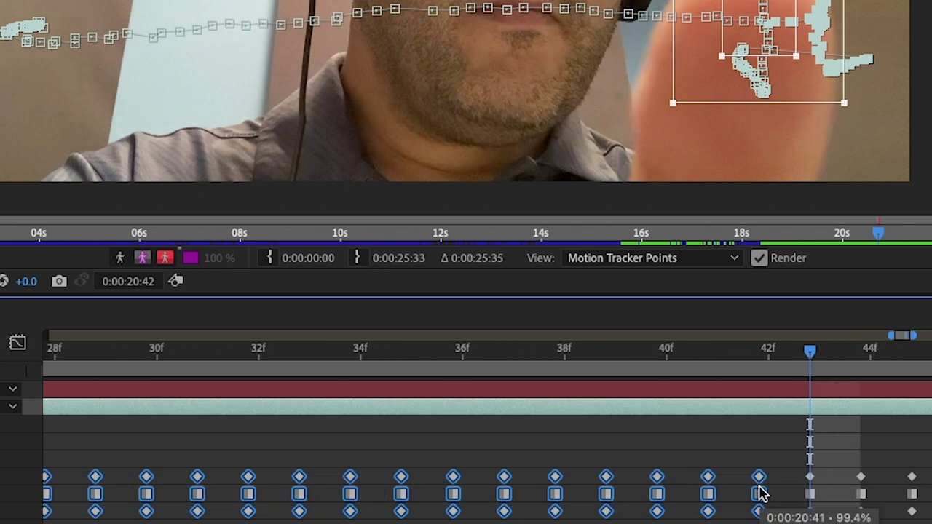
key(Delete)
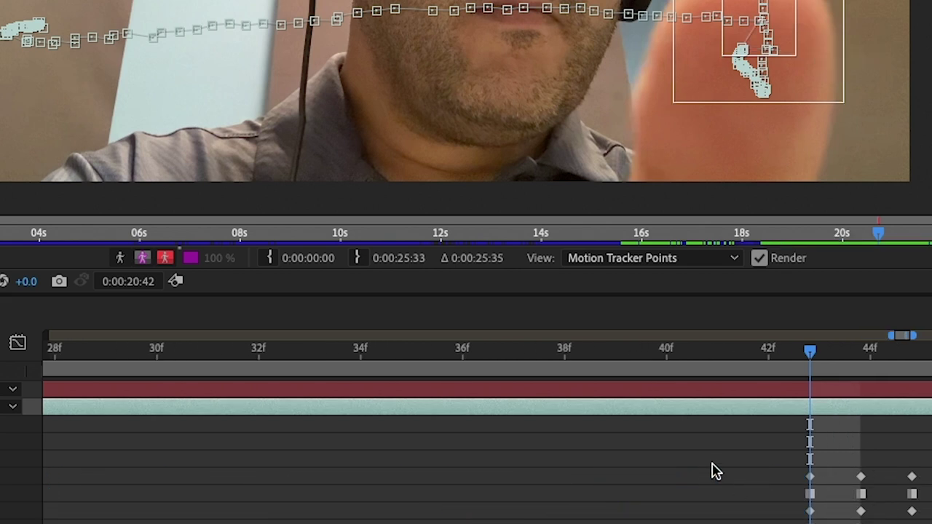
click(783, 356)
mouse_move(788, 355)
mouse_down()
mouse_move(316, 353)
mouse_move(373, 364)
mouse_up()
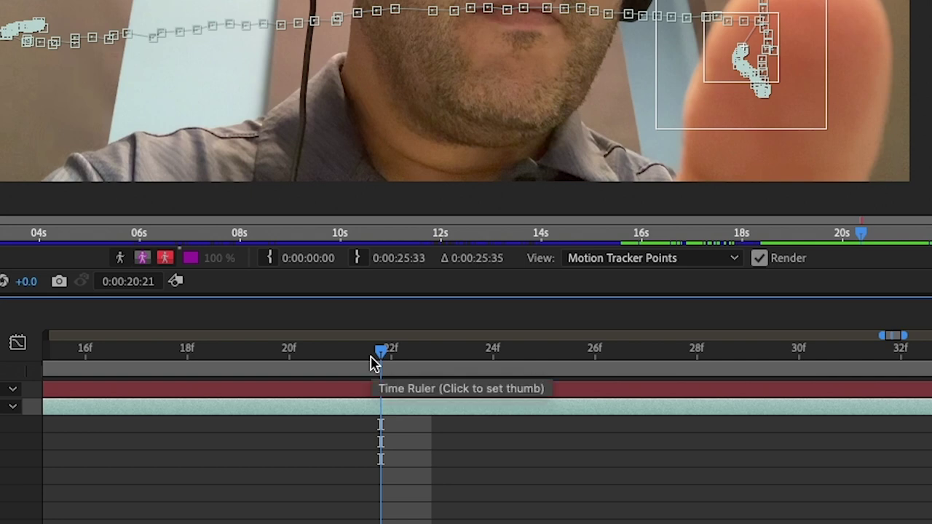
- Scrub back through the track to review it, stopping near 11:21
scroll(372, 360, down, 3)
scroll(393, 379, down, 2)
scroll(441, 437, left, 3)
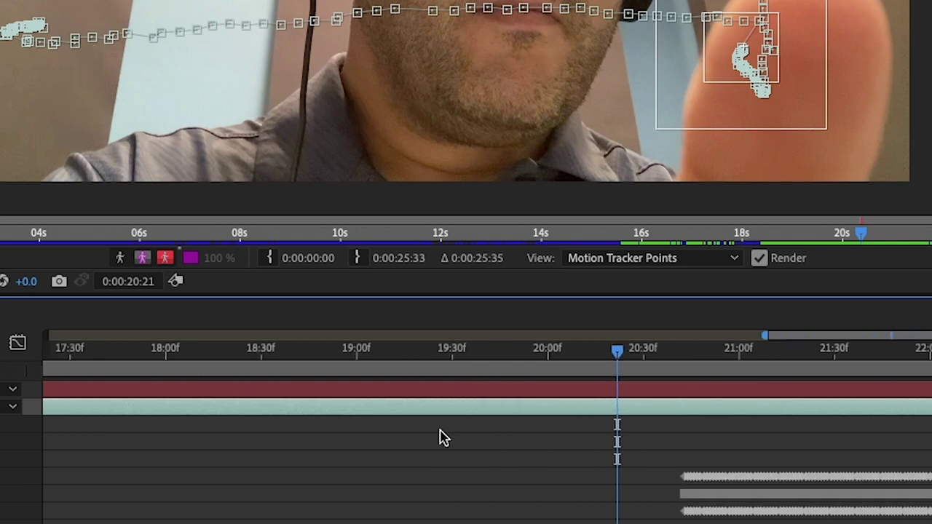
scroll(636, 420, left, 1)
scroll(727, 439, down, 2)
mouse_move(713, 360)
mouse_down()
mouse_move(225, 360)
mouse_move(809, 376)
mouse_move(699, 384)
mouse_move(529, 371)
mouse_move(791, 387)
mouse_move(145, 372)
mouse_up()
scroll(401, 445, left, 5)
scroll(404, 446, left, 3)
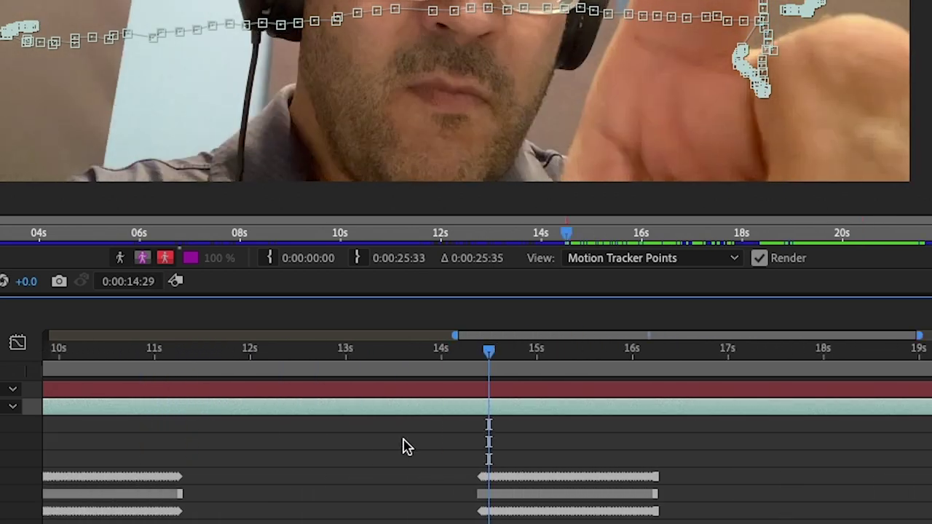
scroll(471, 439, left, 3)
mouse_move(659, 362)
mouse_down()
mouse_move(427, 362)
mouse_move(214, 376)
mouse_up()
- Make the track keyframes at 11:14 hold keyframes, then return to 14:29
scroll(398, 389, up, 1)
scroll(418, 429, up, 1)
scroll(368, 357, up, 1)
mouse_move(254, 416)
mouse_down()
mouse_move(210, 489)
mouse_move(208, 517)
mouse_up()
right_click(209, 511)
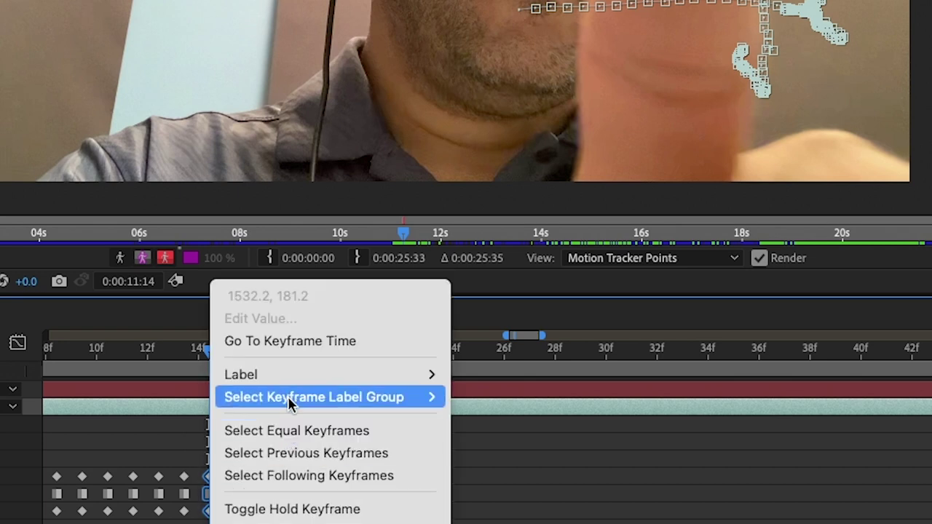
click(284, 508)
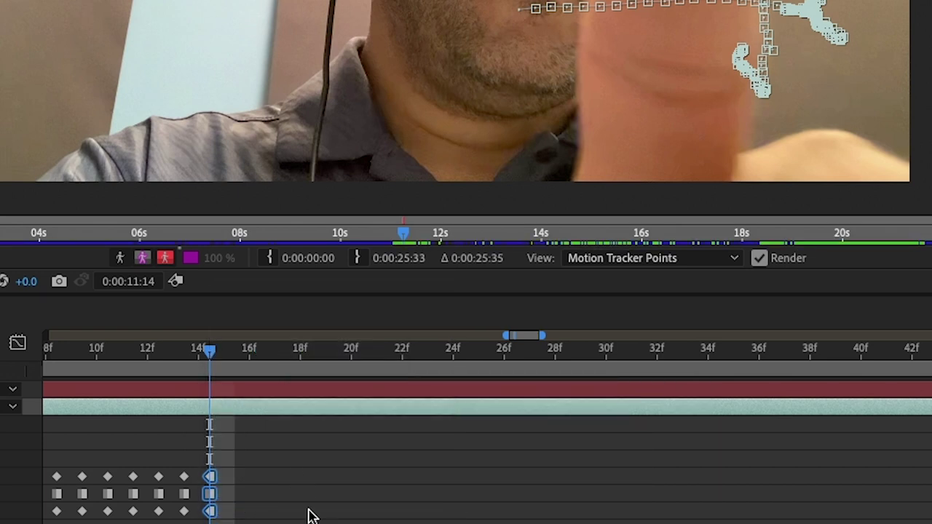
key(minus)
key(minus)
key(minus)
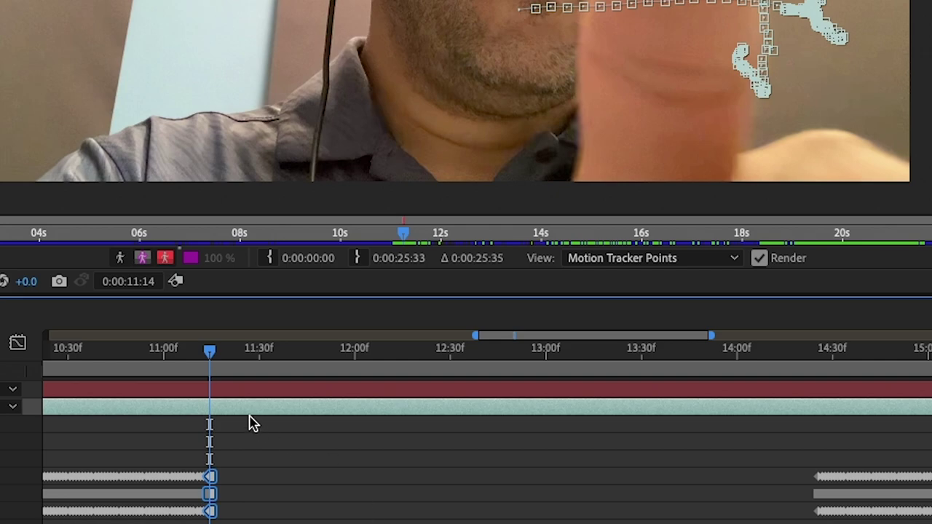
mouse_move(212, 355)
mouse_down()
mouse_move(837, 386)
mouse_move(684, 391)
mouse_move(191, 366)
mouse_move(364, 368)
mouse_up()
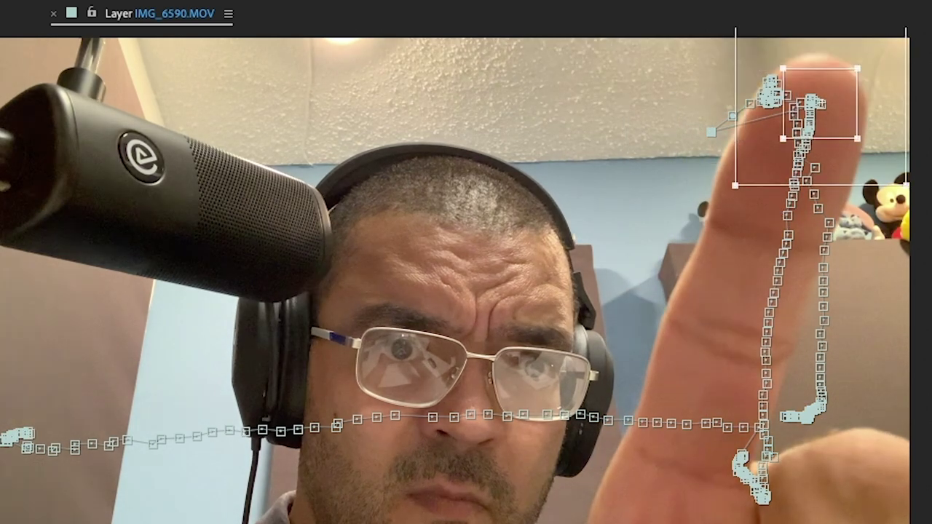
- Undo to put Track Point 1 back on the fingertip, then Analyze Forward from 14:14
key(ctrl+z)
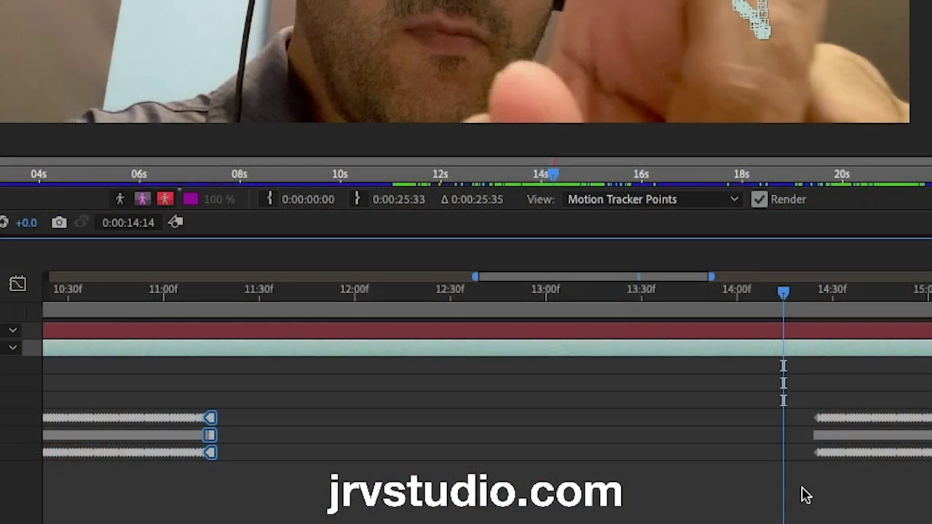
scroll(806, 495, up, 3)
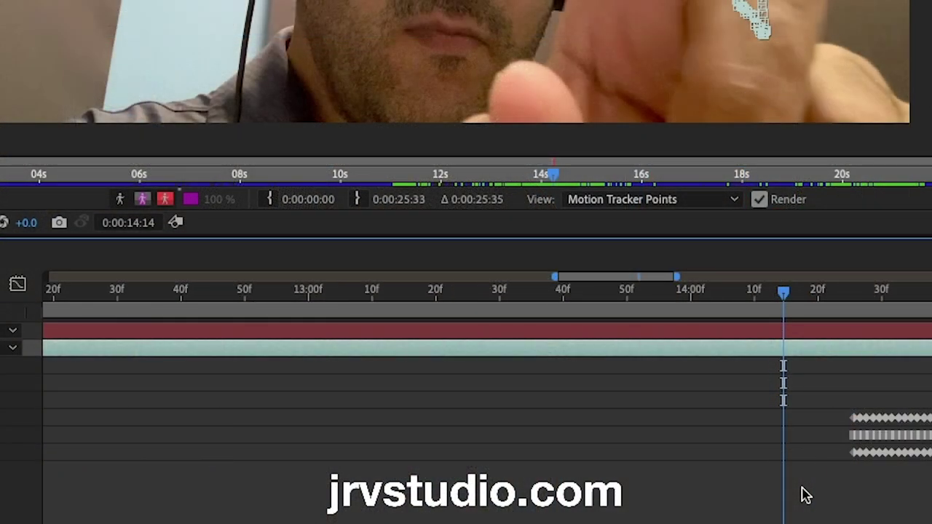
scroll(801, 492, up, 2)
scroll(840, 495, up, 3)
scroll(845, 494, right, 2)
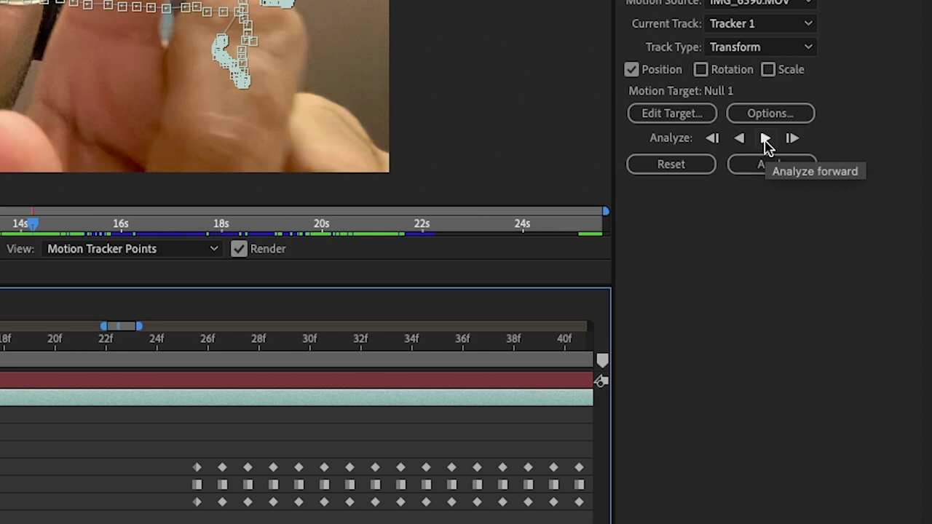
click(766, 140)
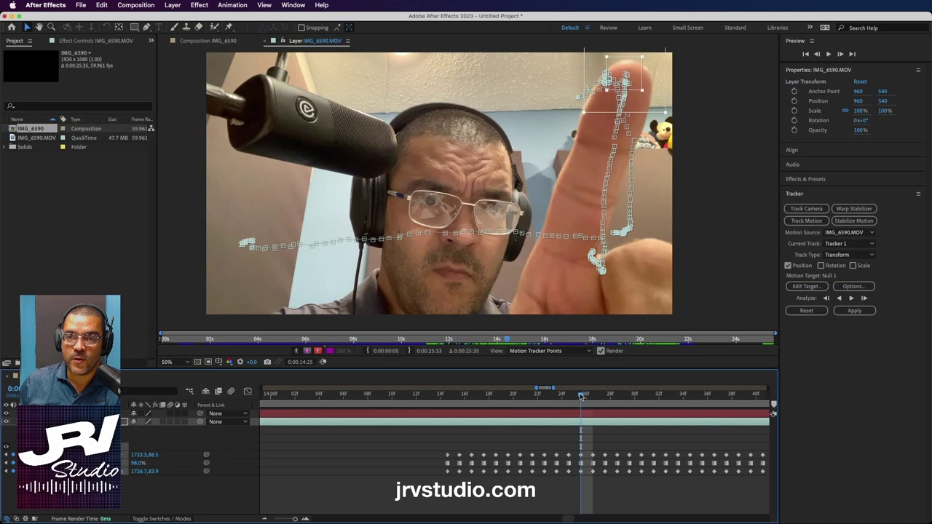
mouse_move(453, 400)
mouse_down()
mouse_move(560, 400)
mouse_move(331, 390)
mouse_move(542, 388)
mouse_move(433, 391)
mouse_up()
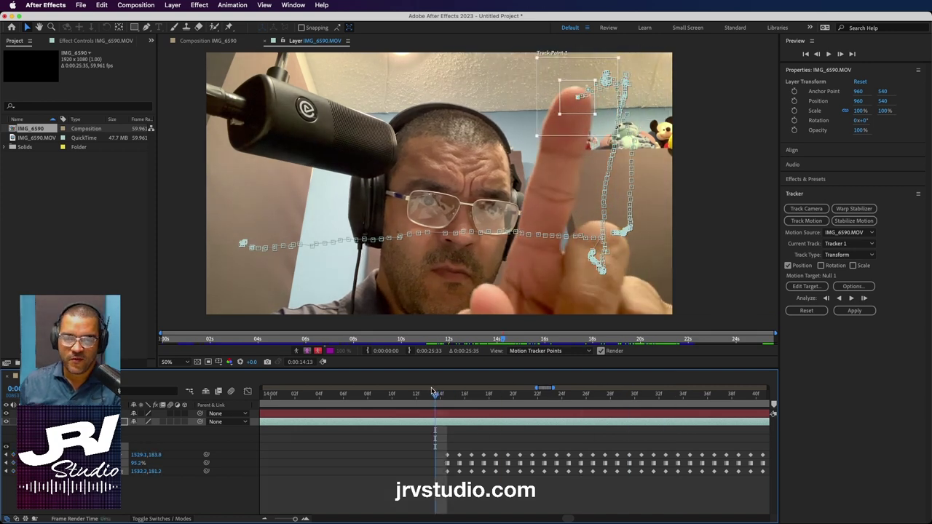
key(minus)
key(minus)
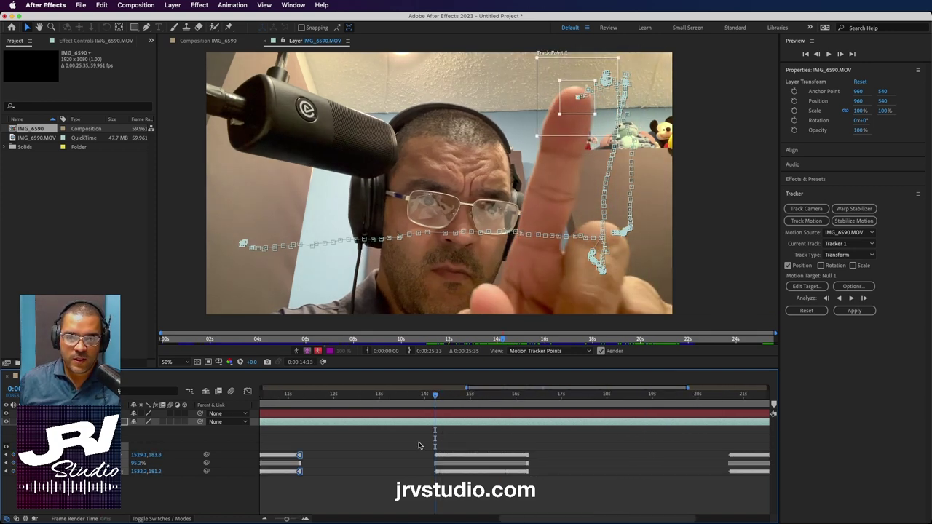
key(minus)
key(minus)
scroll(477, 435, left, 6)
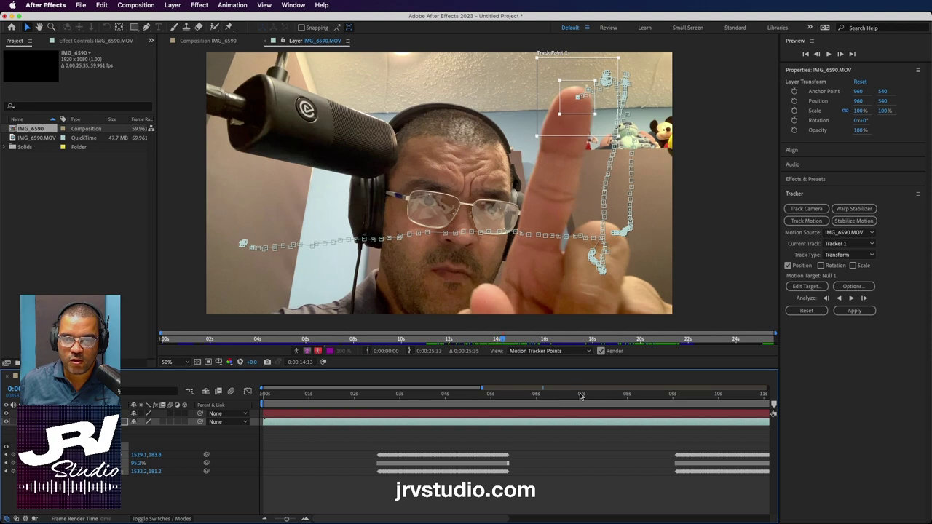
mouse_move(581, 395)
mouse_down()
mouse_move(480, 396)
mouse_move(539, 397)
mouse_up()
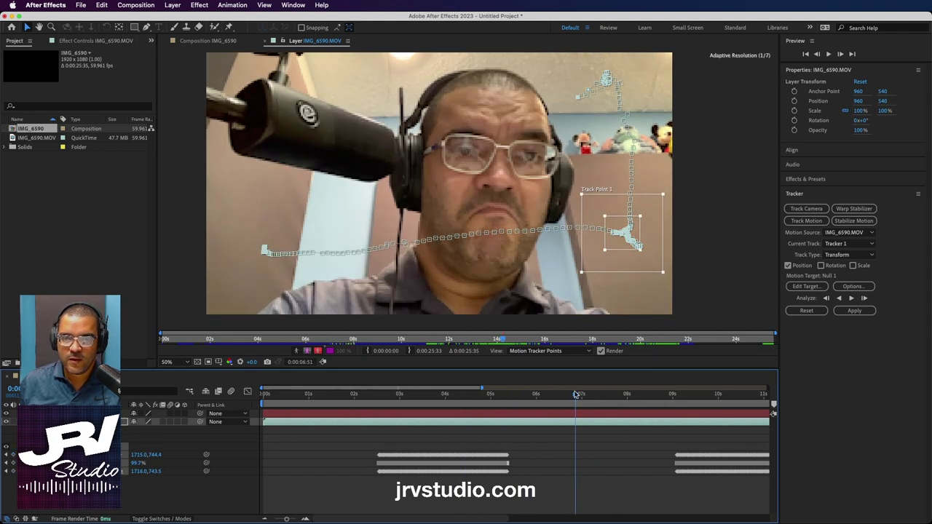
mouse_move(575, 393)
mouse_down()
mouse_move(693, 393)
mouse_move(287, 381)
mouse_move(462, 389)
mouse_move(368, 387)
mouse_up()
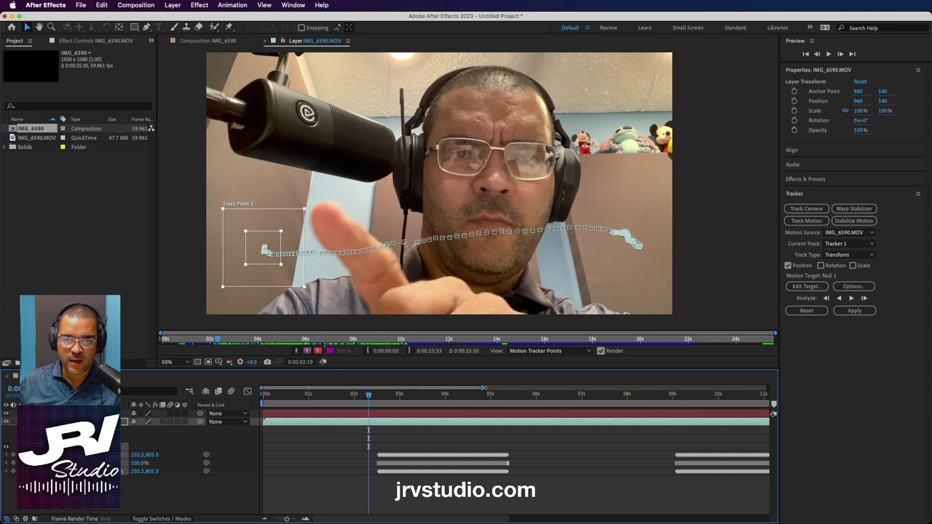
drag(484, 388, 773, 391)
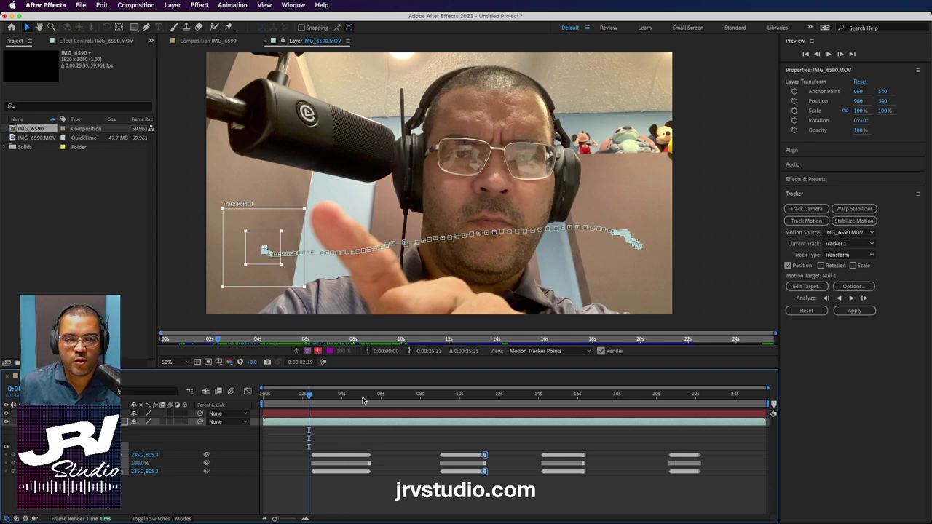
drag(308, 395, 262, 395)
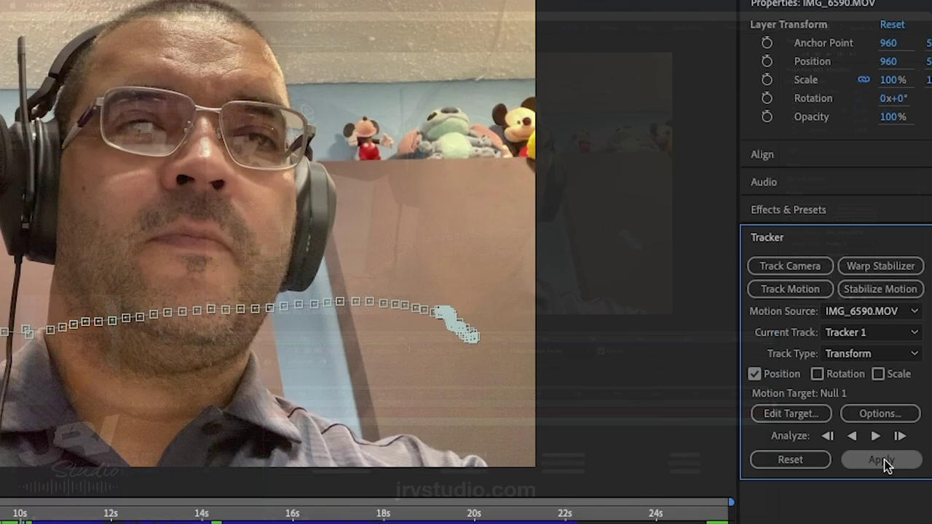
- Apply Tracker 1 to Null 1 in X and Y, then collapse the property rows
click(854, 311)
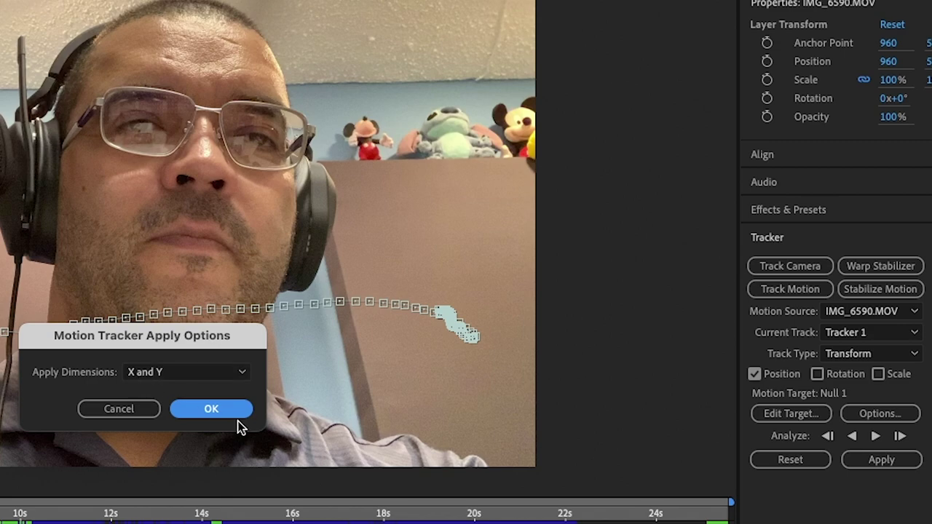
click(216, 407)
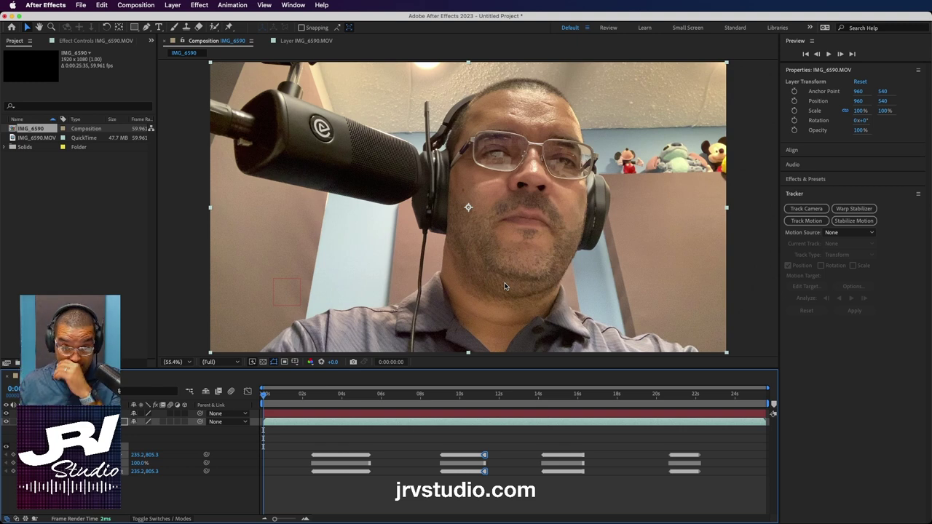
key(u)
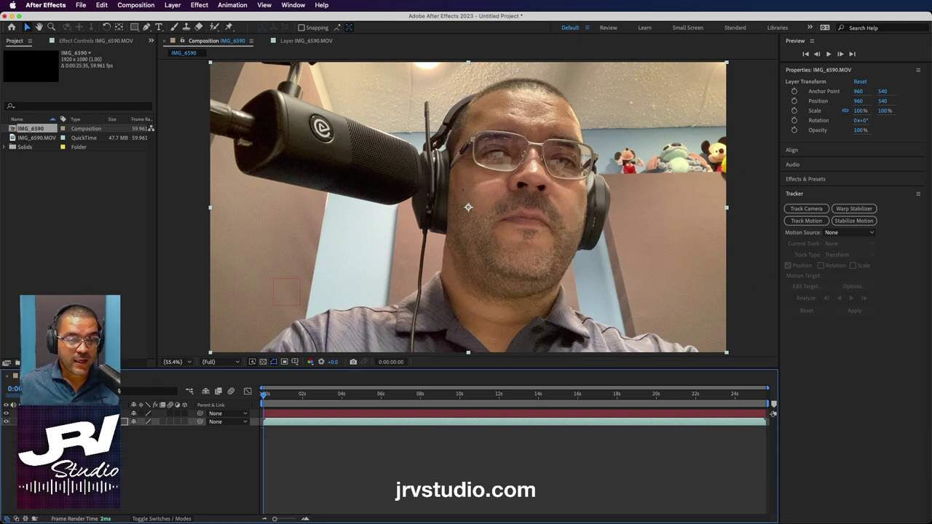
click(316, 415)
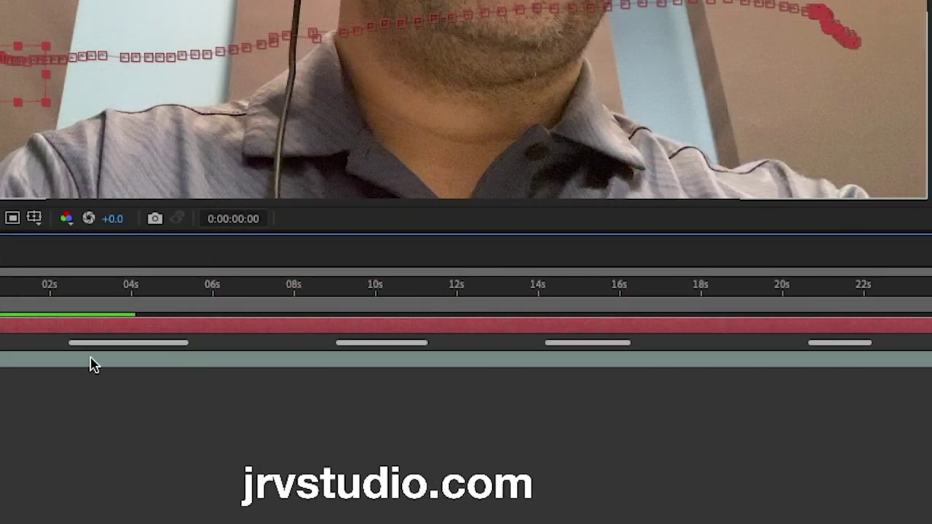
key(u)
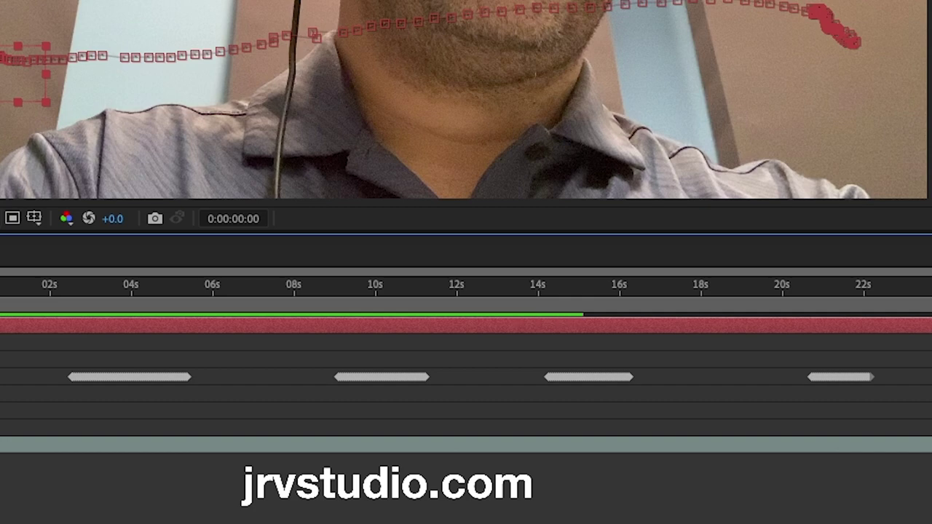
key(u)
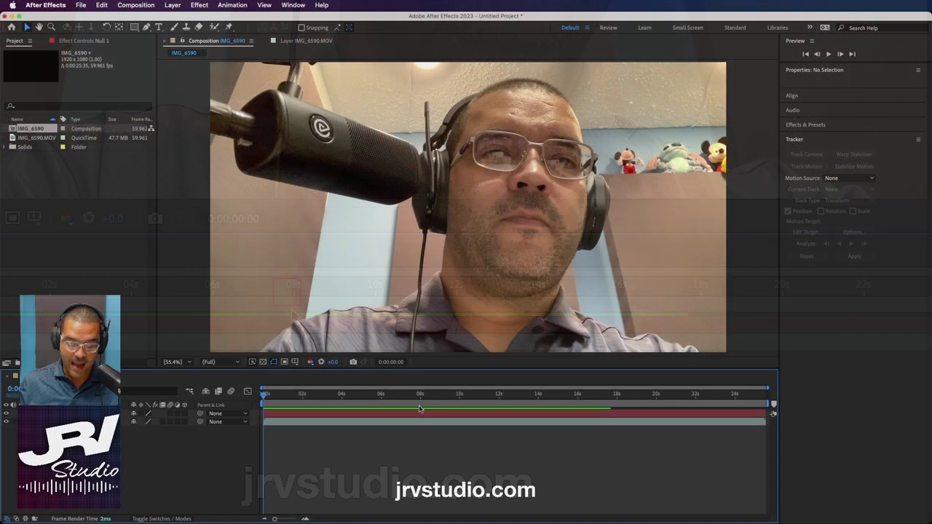
scroll(495, 202, down, 1)
scroll(494, 201, down, 2)
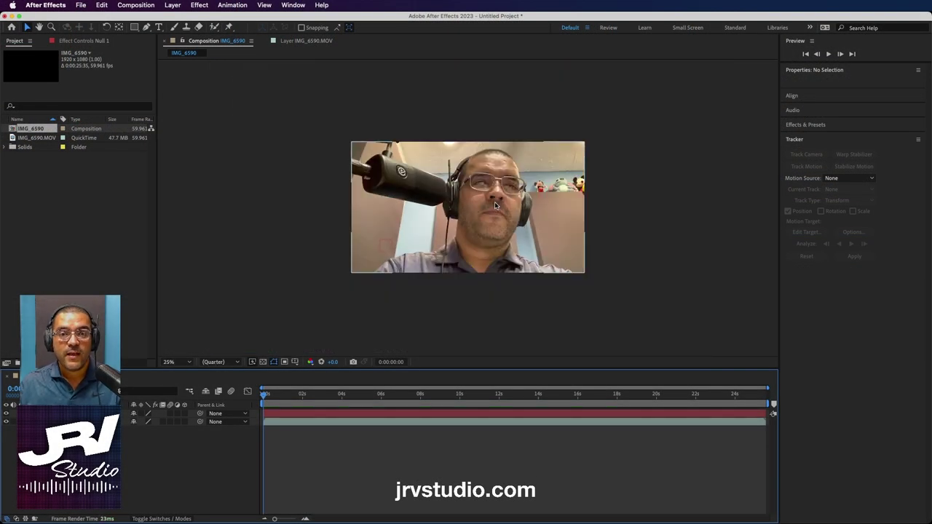
scroll(494, 202, up, 2)
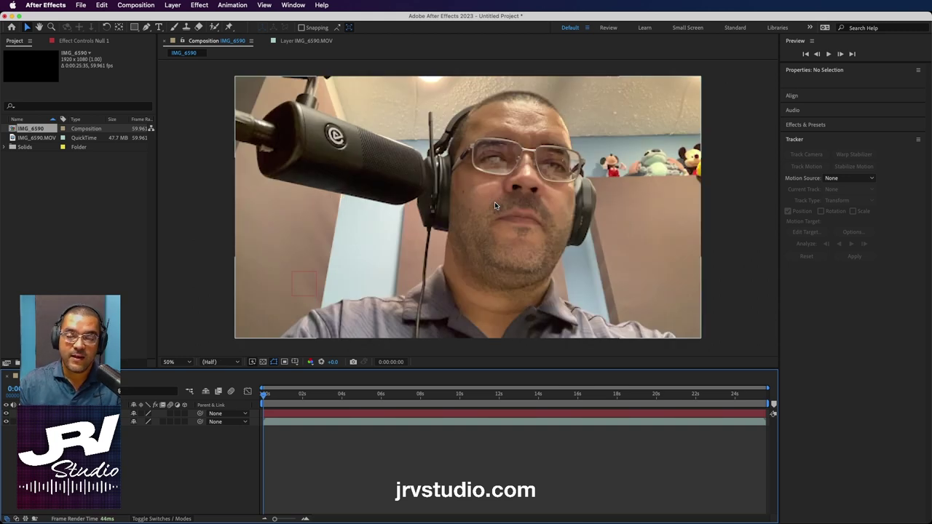
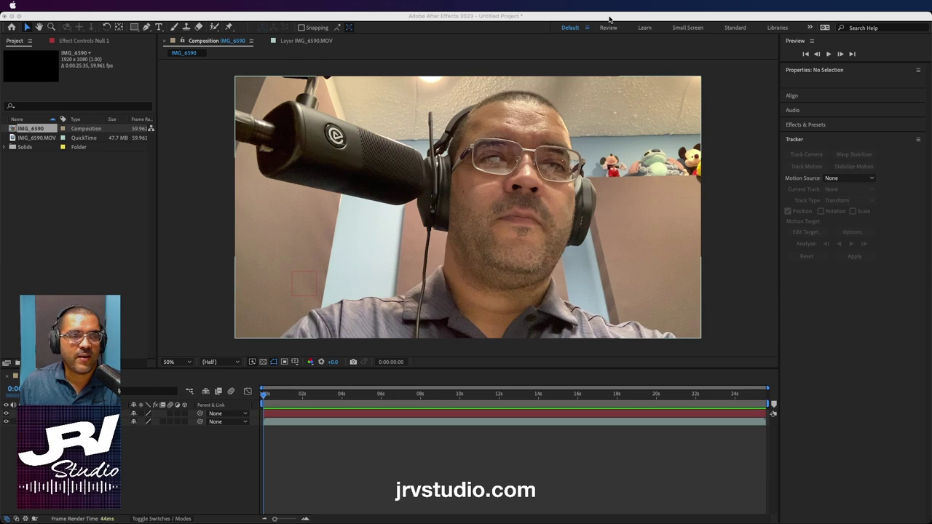
- Import the AE.png logo from the Desktop into the Project panel
click(609, 17)
click(53, 172)
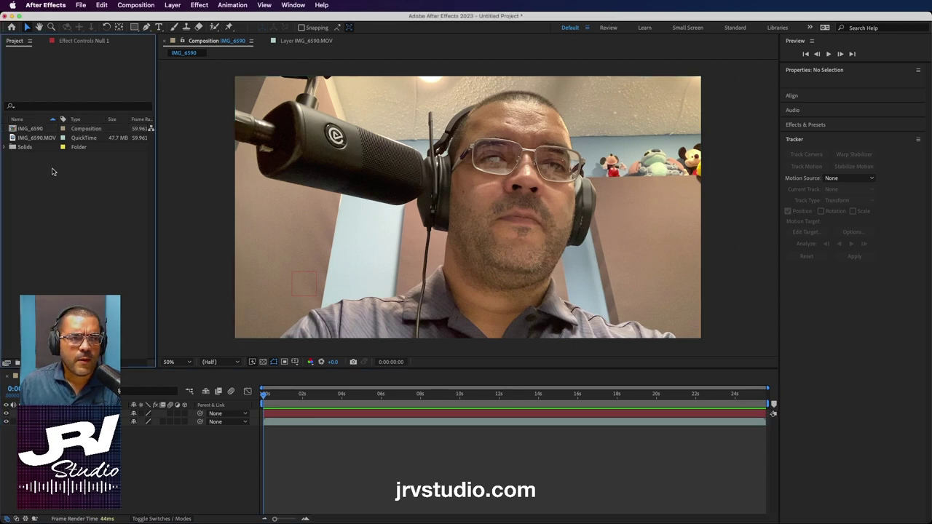
double_click(52, 172)
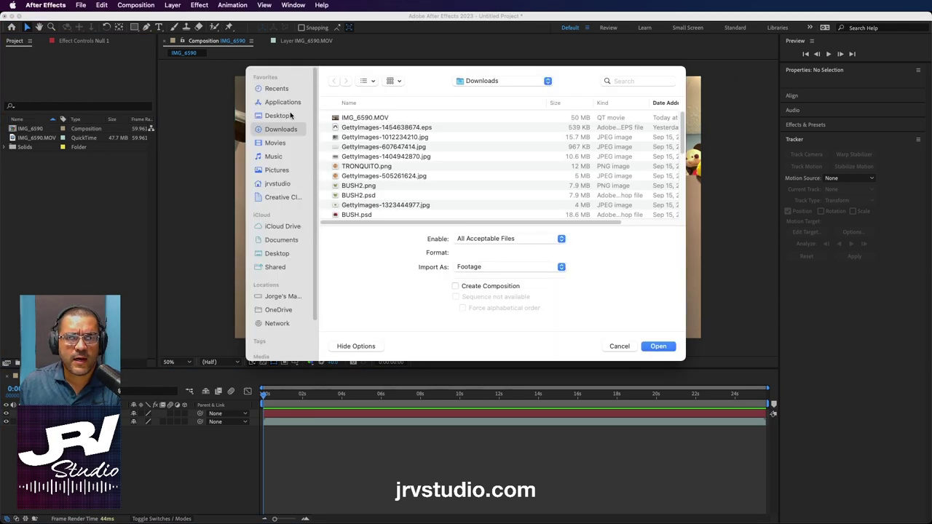
click(278, 116)
click(352, 119)
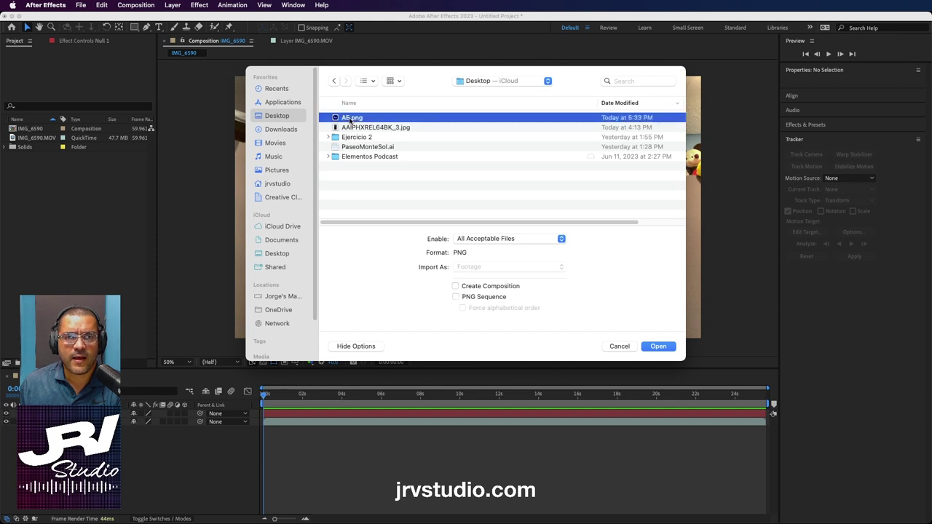
click(659, 348)
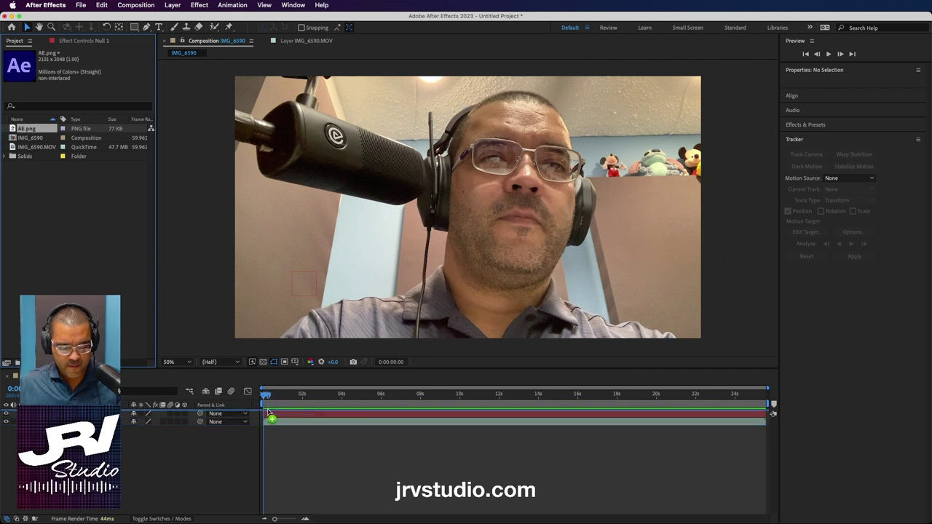
- Add AE.png as the top layer, scale it to 12% and move it to 284, 856
drag(263, 412, 263, 410)
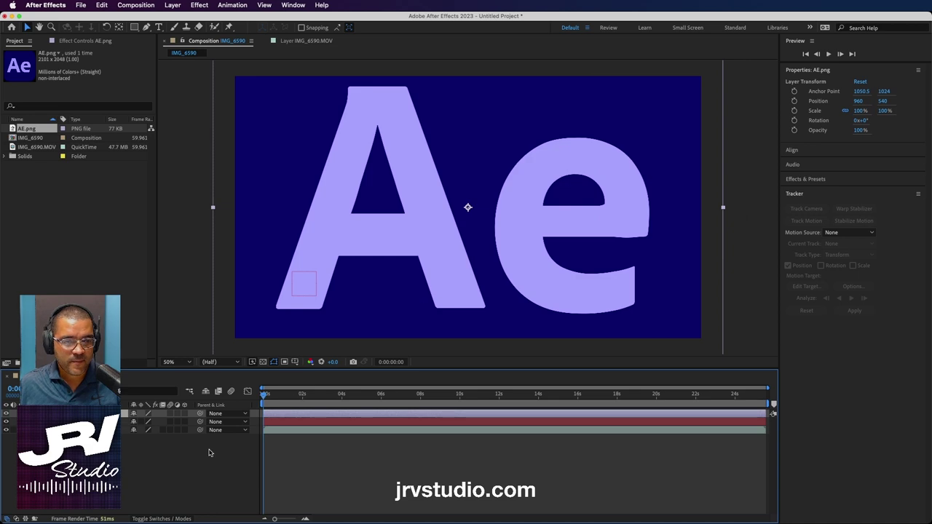
key(s)
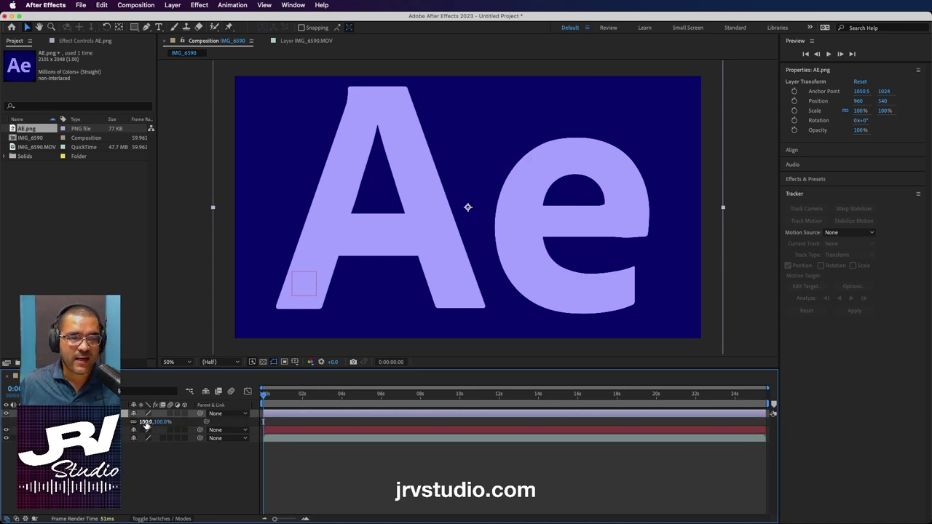
drag(146, 421, 109, 421)
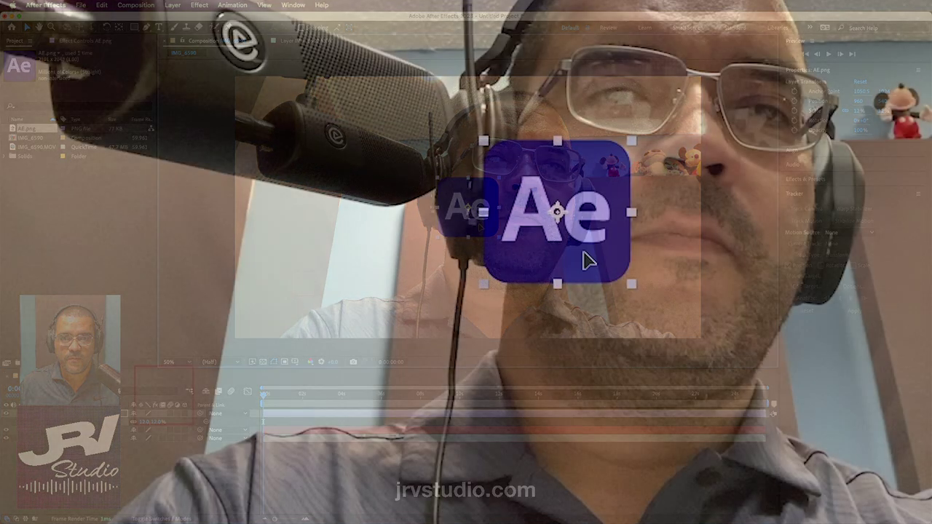
drag(483, 230, 346, 294)
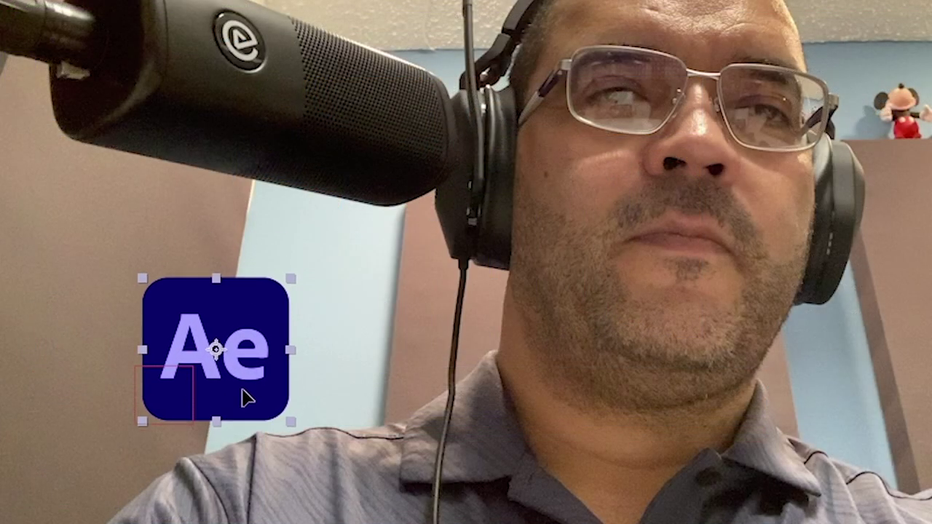
mouse_move(222, 437)
mouse_down()
mouse_move(191, 441)
mouse_move(189, 432)
mouse_up()
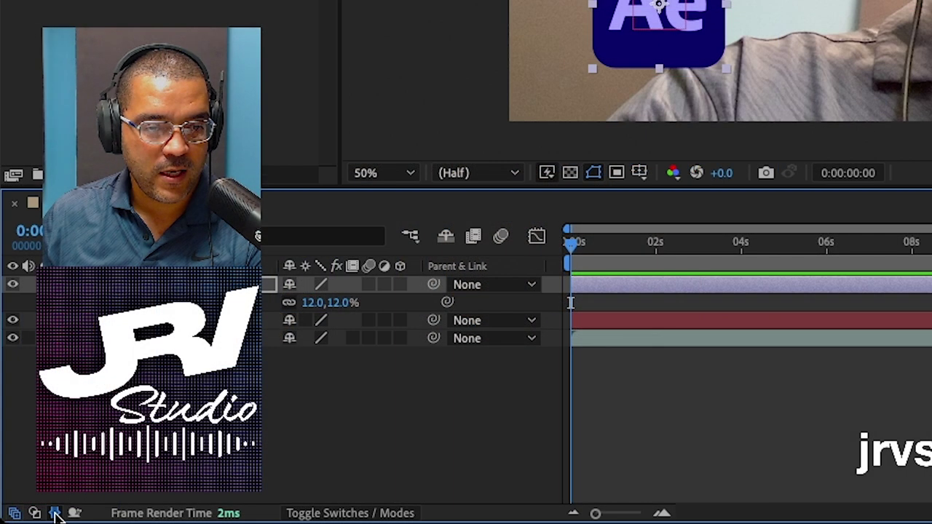
click(25, 517)
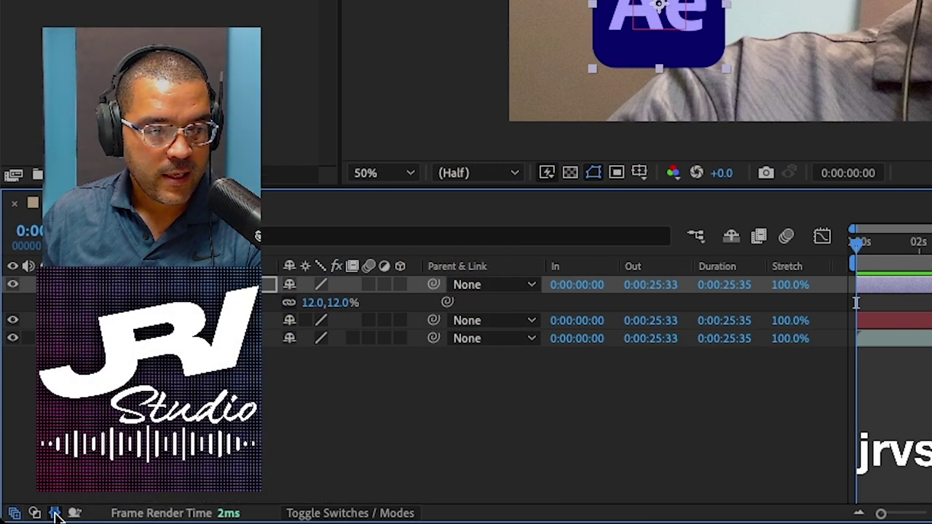
click(55, 514)
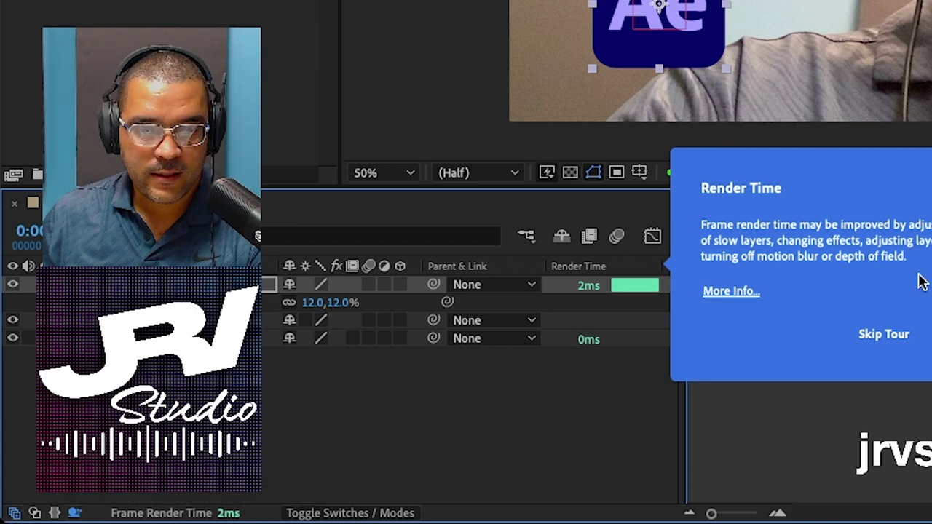
click(558, 445)
click(14, 514)
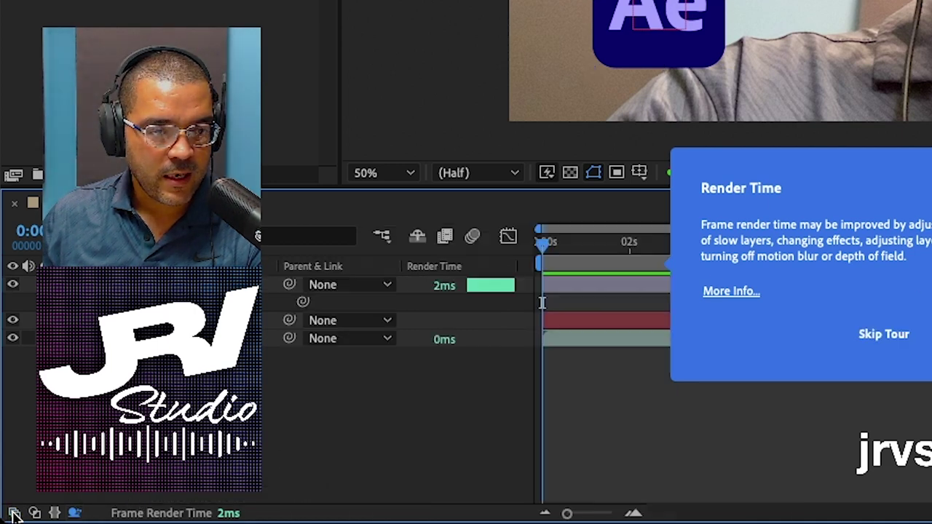
click(74, 513)
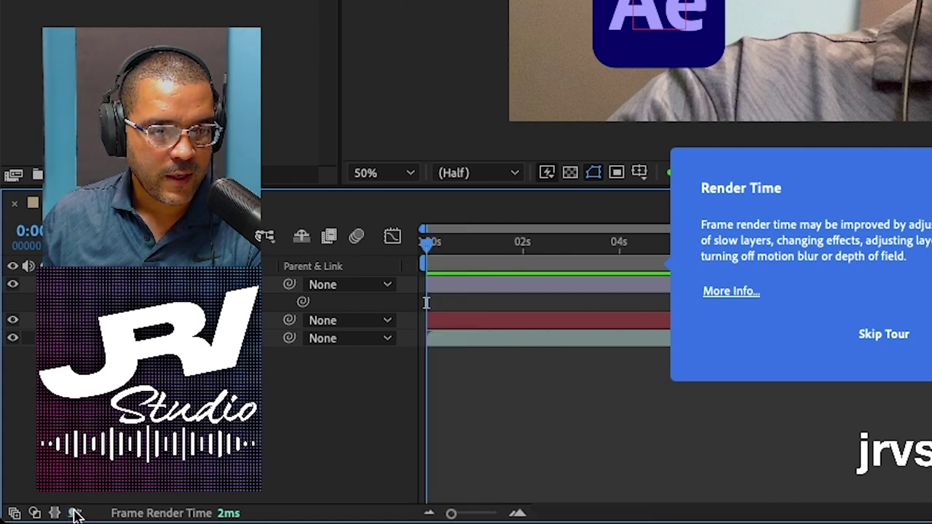
click(15, 514)
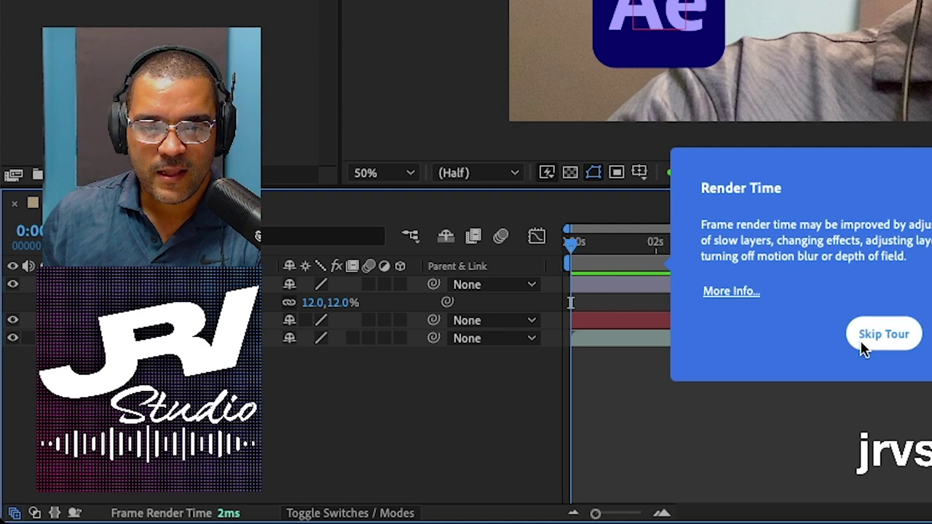
click(900, 342)
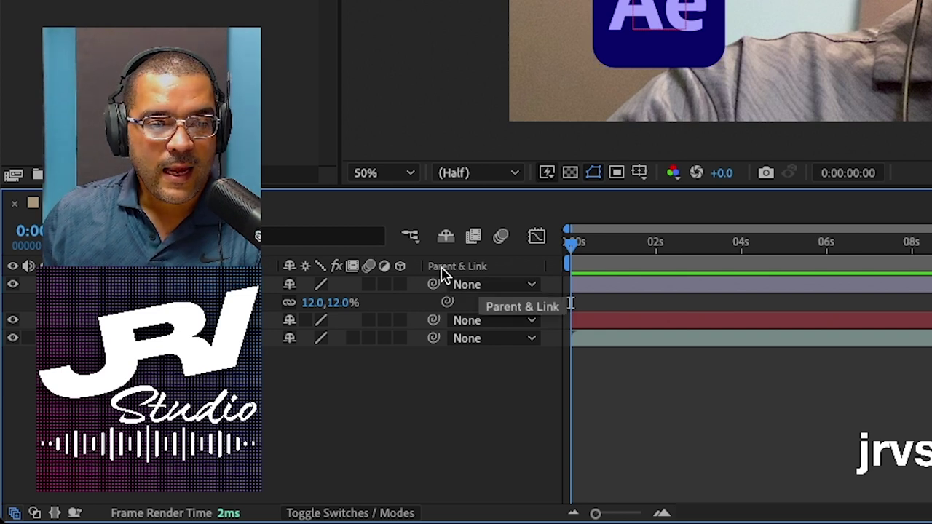
- Parent the AE.png layer to 2. Null 1 and play back to check it follows the finger
click(531, 285)
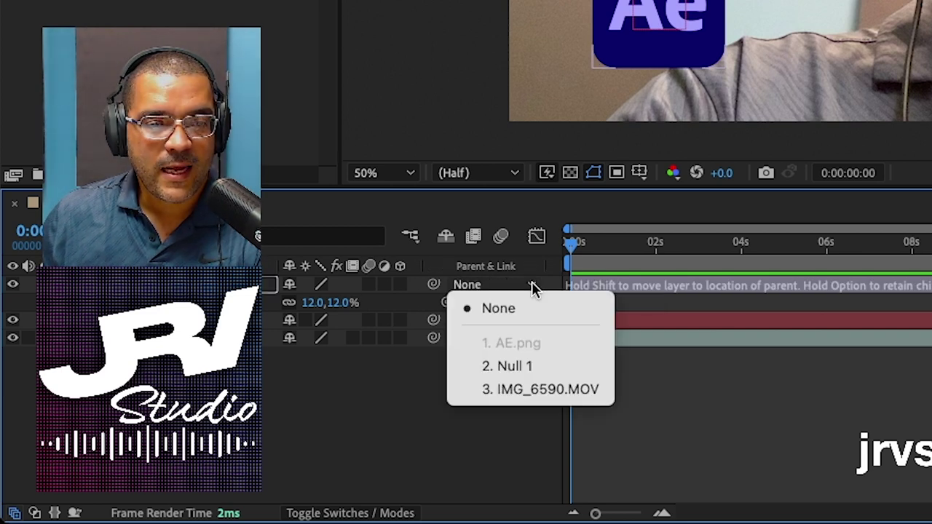
click(519, 365)
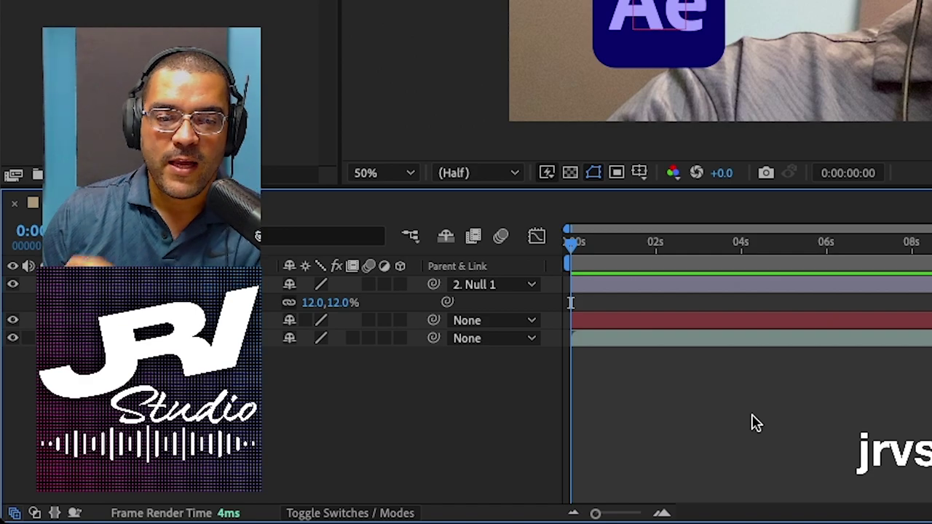
key(space)
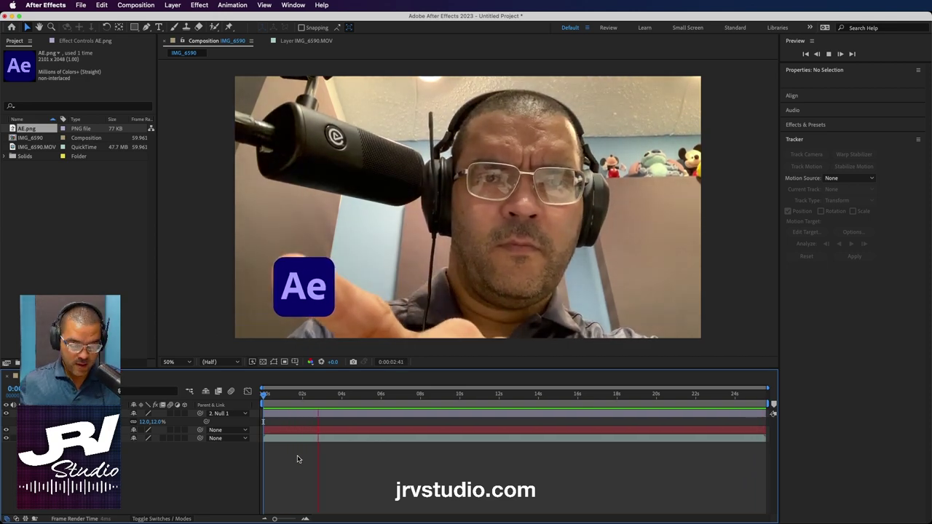
- Stop playback, return the playhead to 0:00:00:00 and open the Composition menu
key(space)
drag(330, 395, 267, 400)
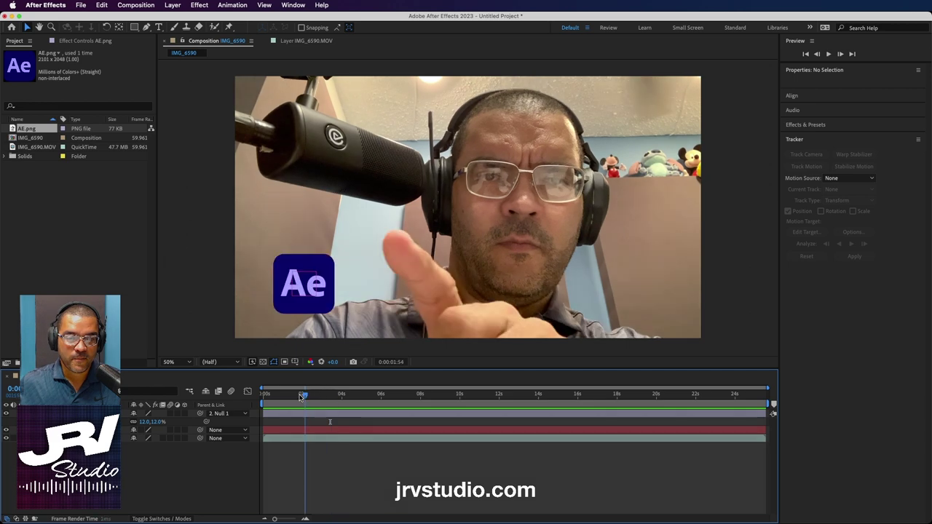
click(138, 6)
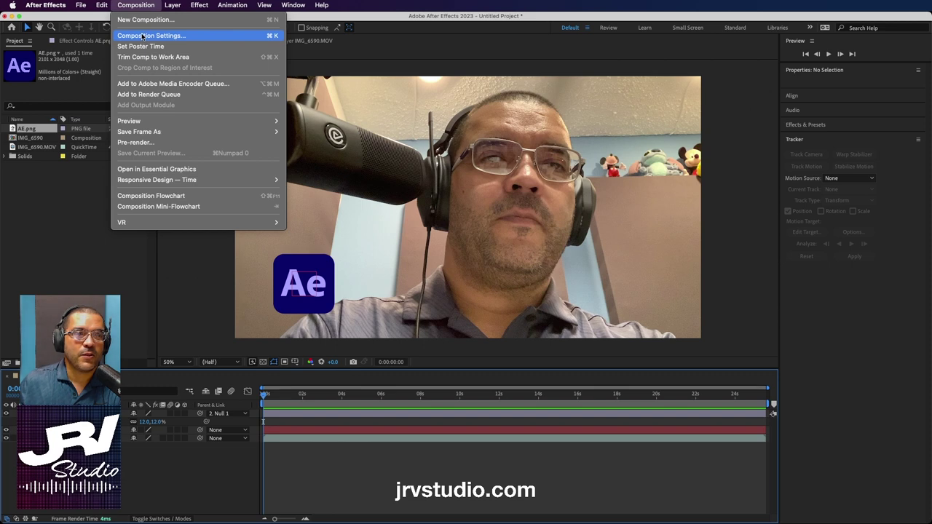
- Add IMG_6590 to the Render Queue and accept its default Render Settings
click(146, 94)
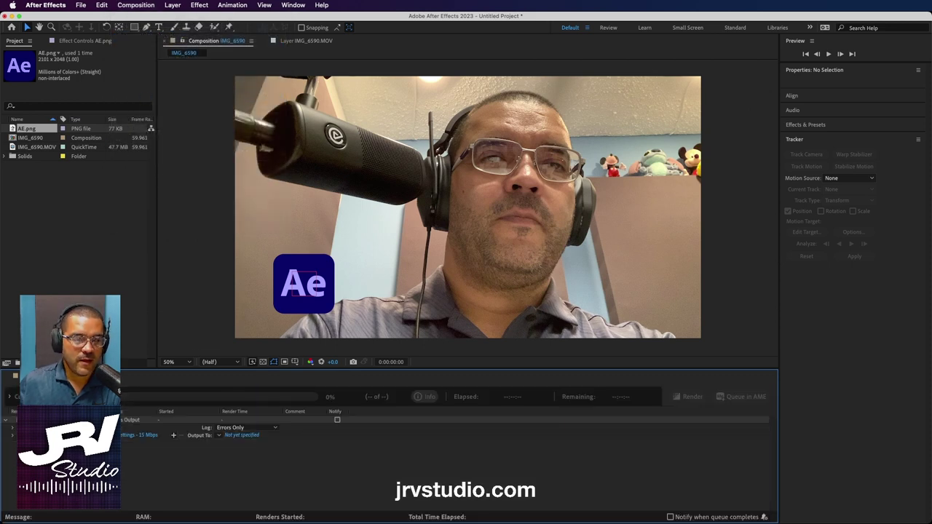
click(95, 428)
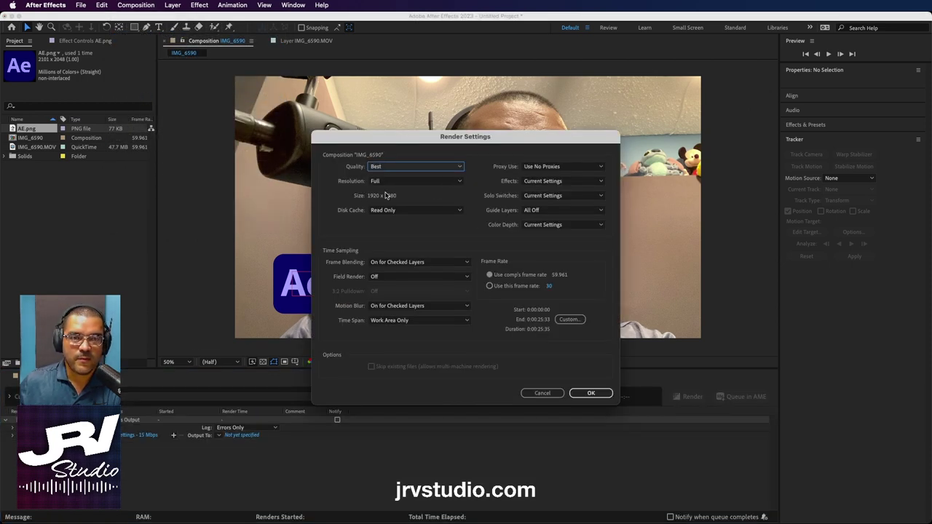
click(591, 393)
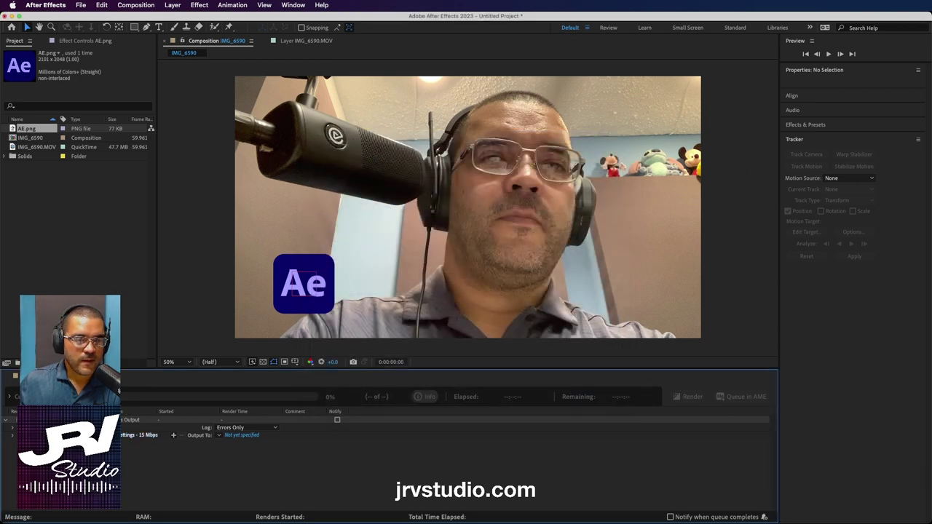
- Set the Output Module's Audio Output to Off, keeping H.264
click(125, 433)
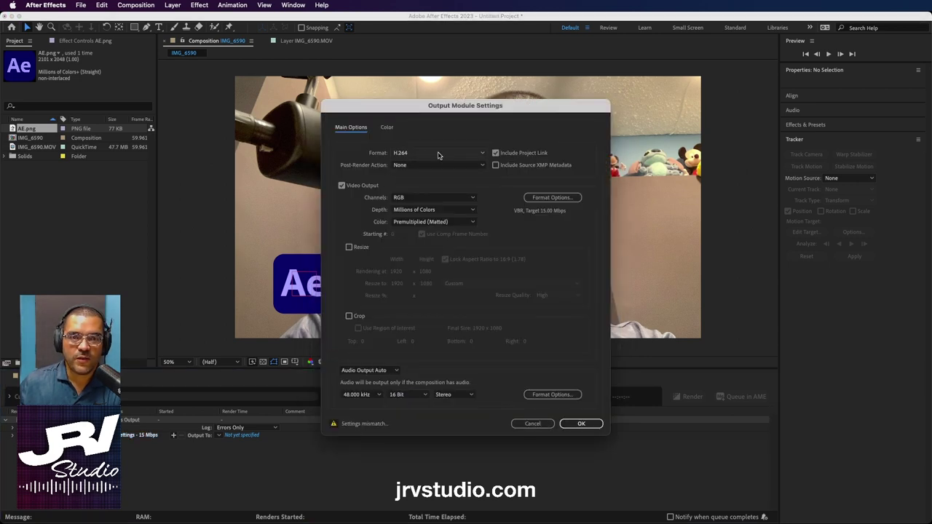
click(395, 371)
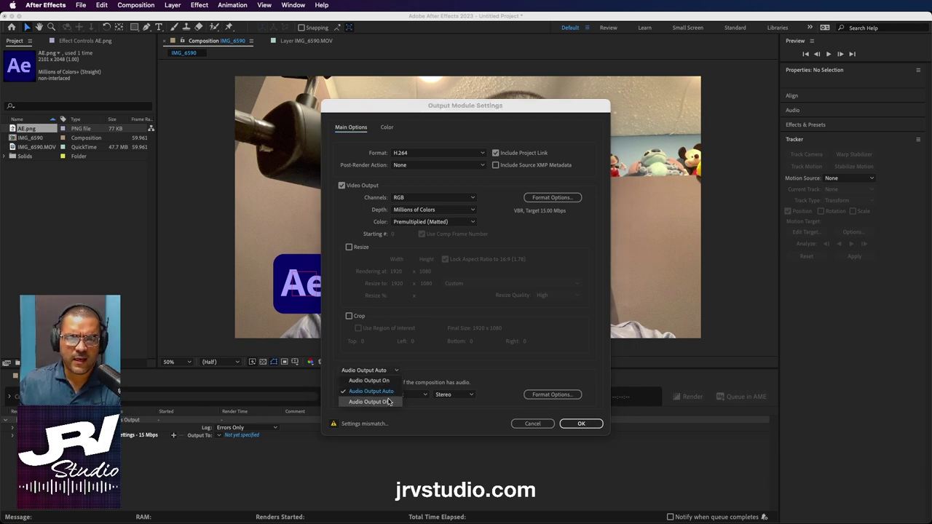
click(389, 401)
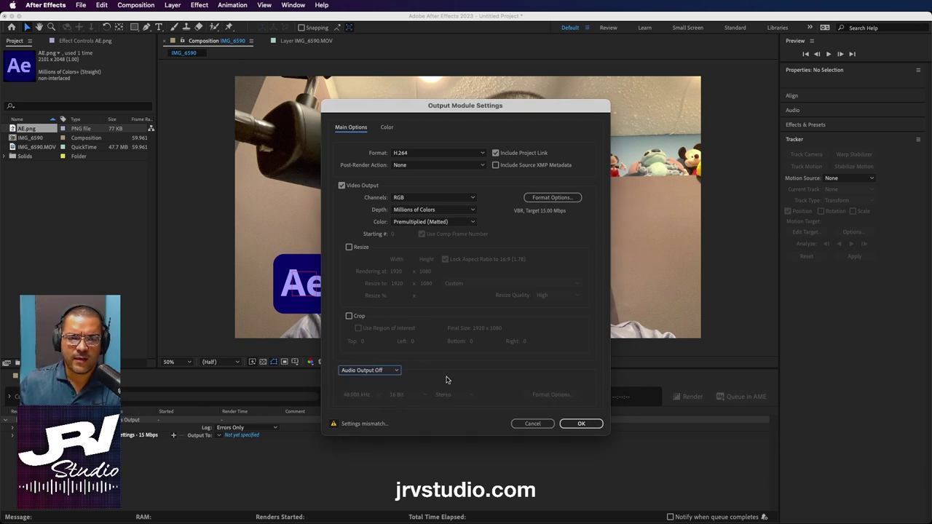
click(581, 423)
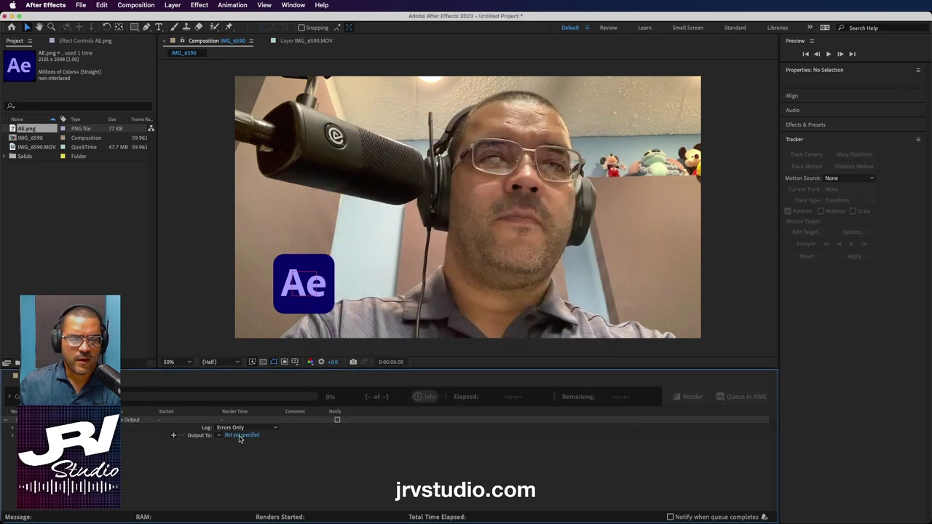
click(240, 436)
- Save the output as AE Animatiuon.mp4 on the Desktop and start the render
click(258, 119)
text(AE Animatiuon.mp4)
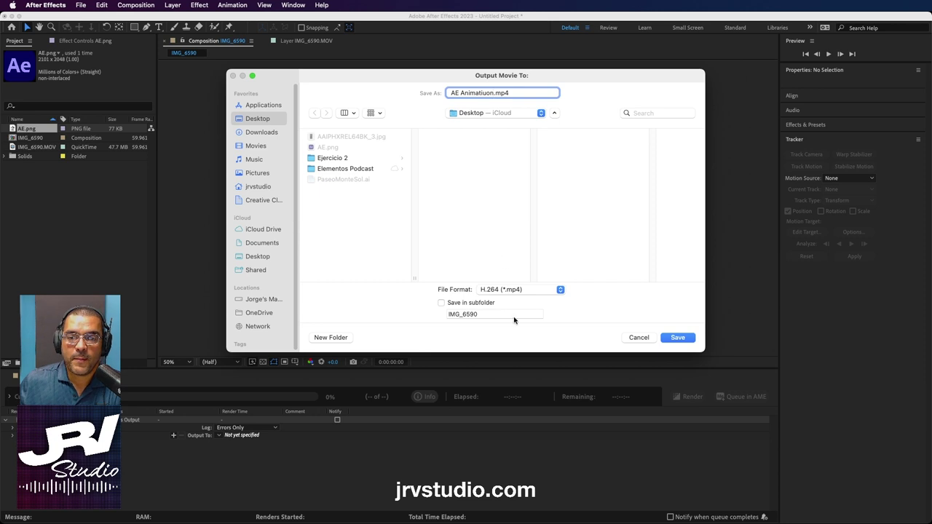
click(678, 338)
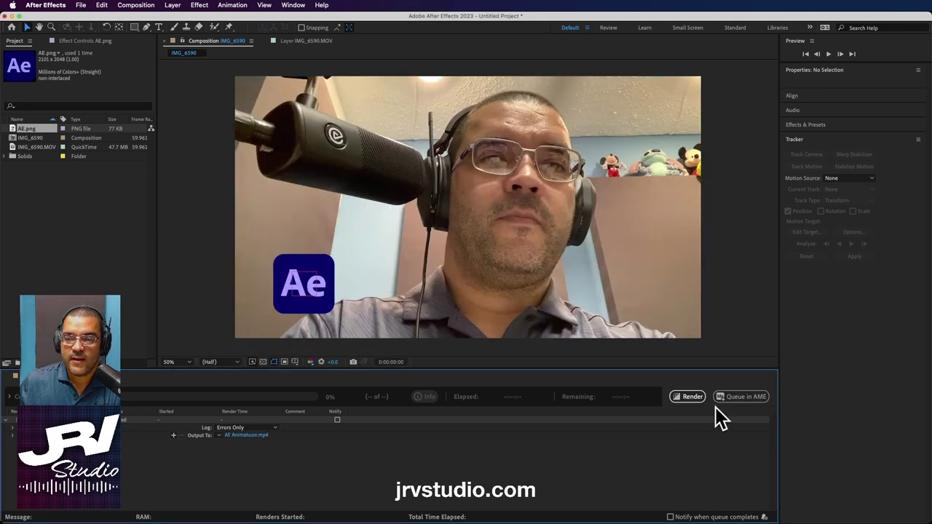
click(693, 397)
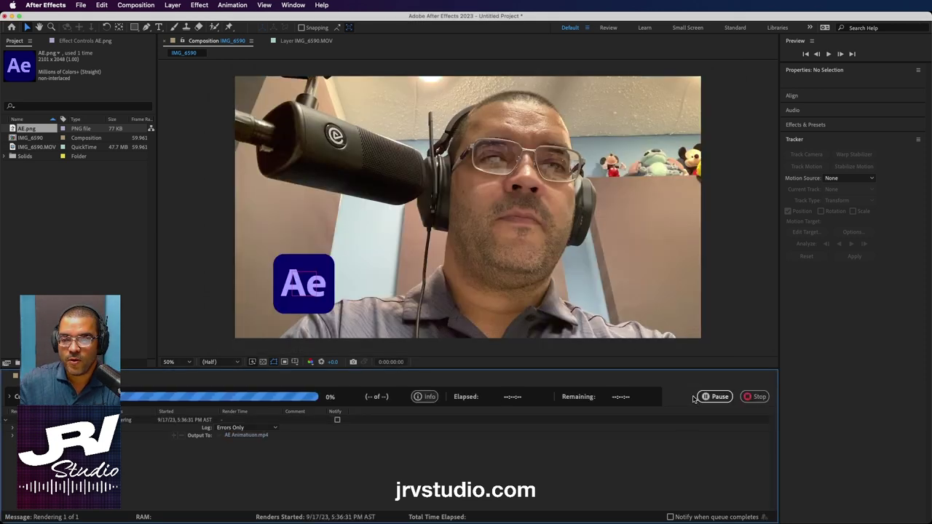